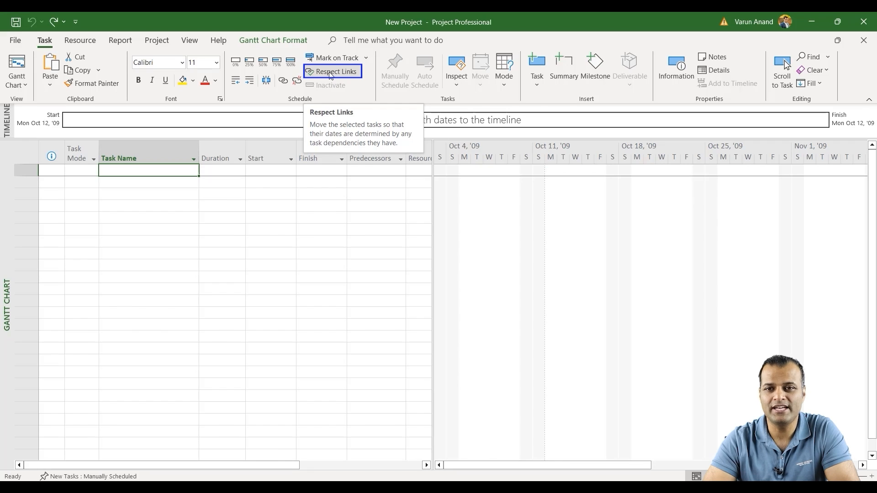
- Add the Respect Links command to the Quick Access Toolbar and remove it again
right_click(331, 74)
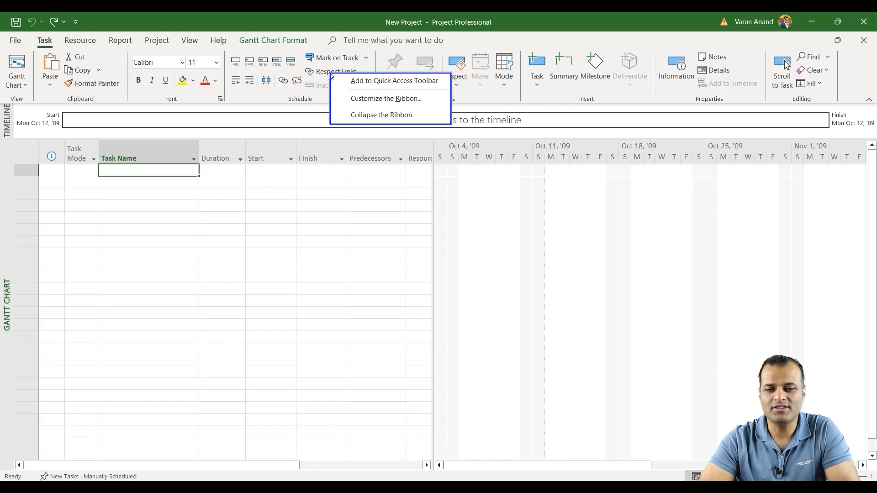
click(384, 88)
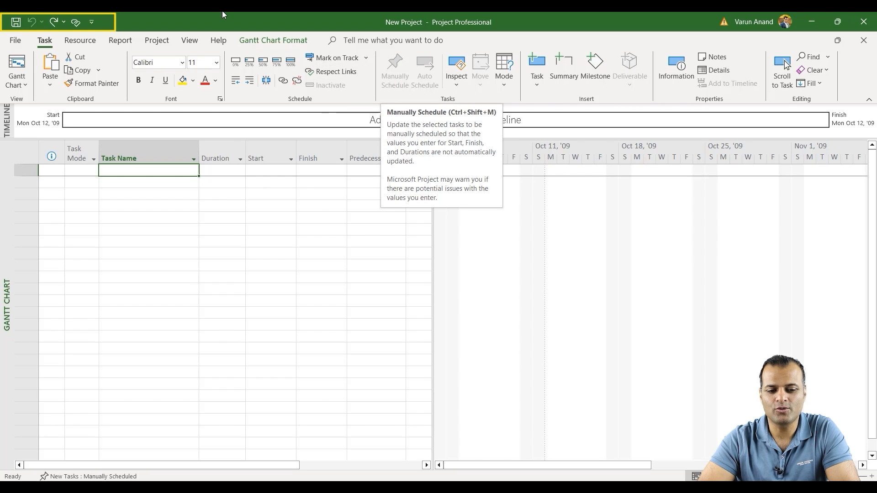
right_click(73, 27)
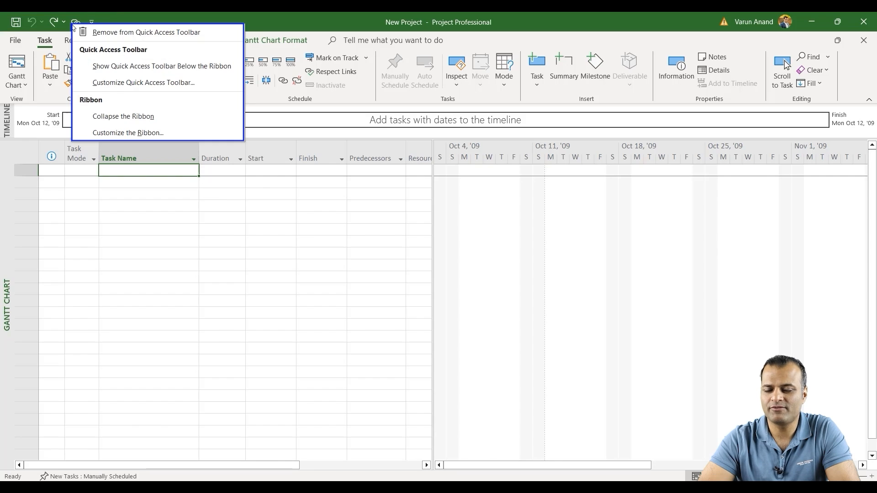
click(97, 33)
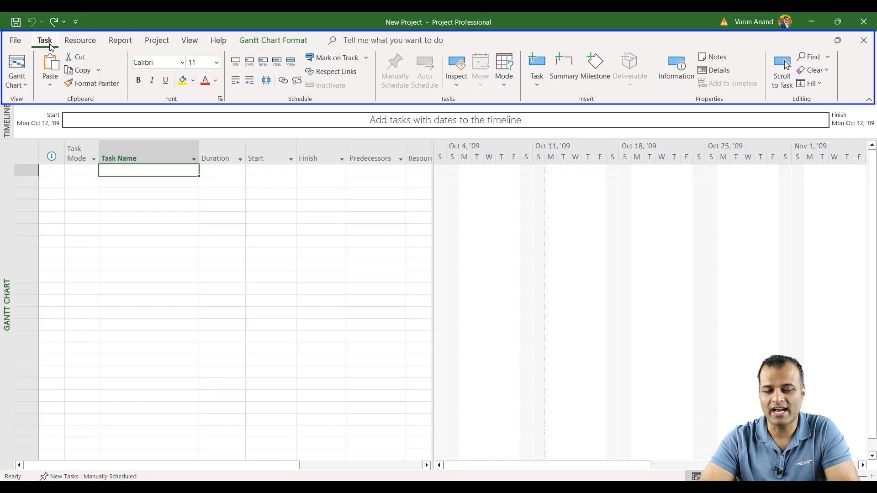
- Review the available resource, report, project and view commands and the scheduling mode choices for new tasks
click(79, 43)
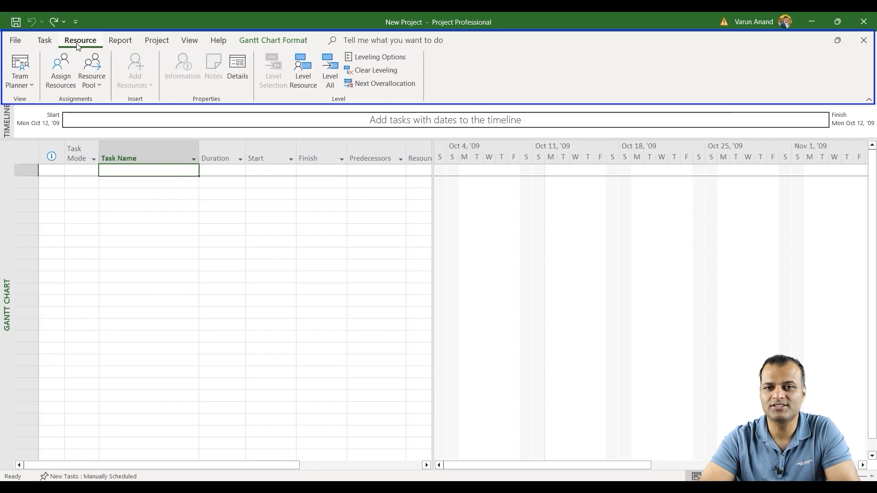
click(119, 43)
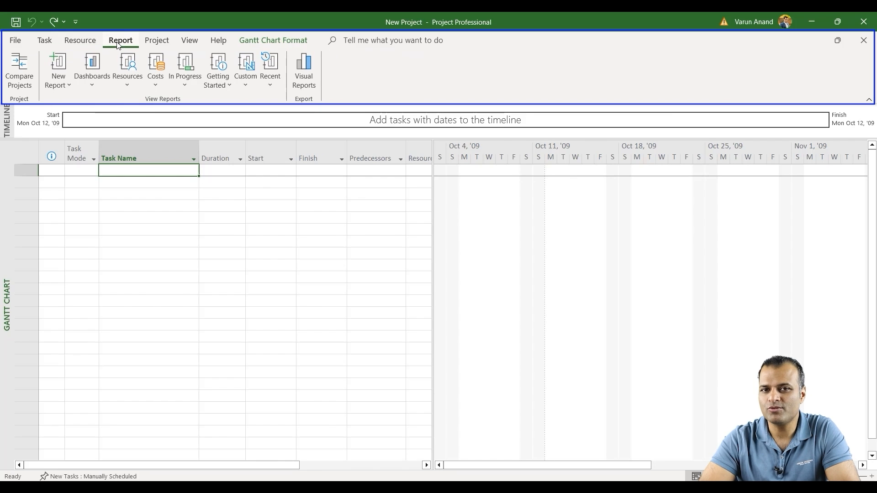
click(151, 45)
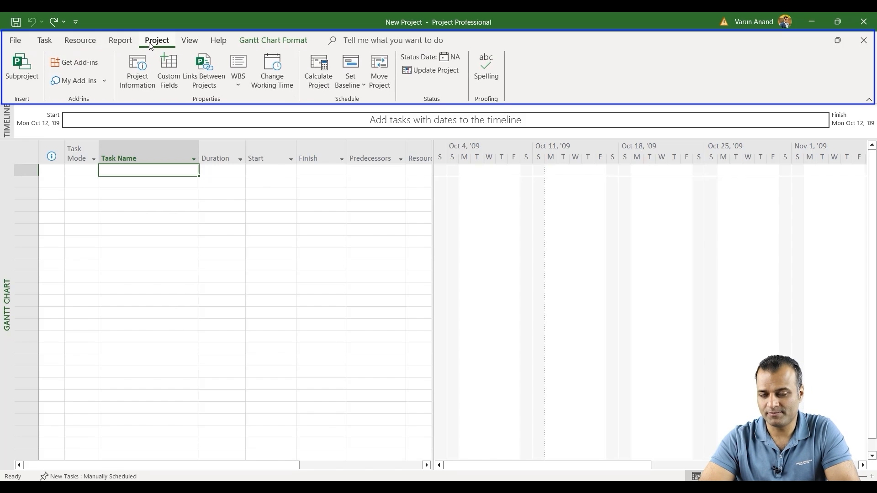
click(191, 48)
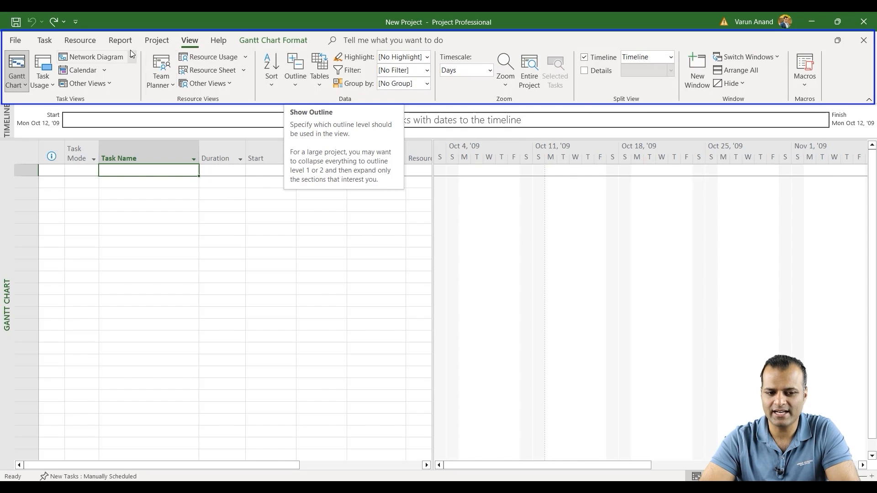
click(44, 40)
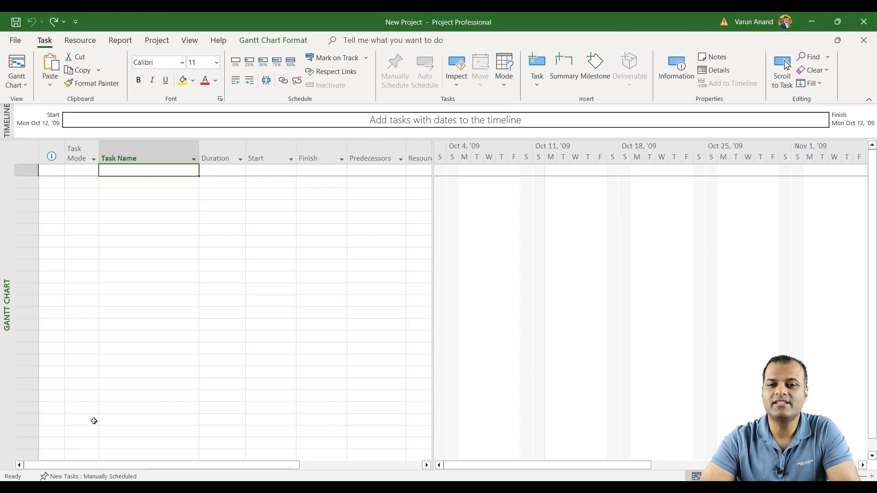
click(90, 476)
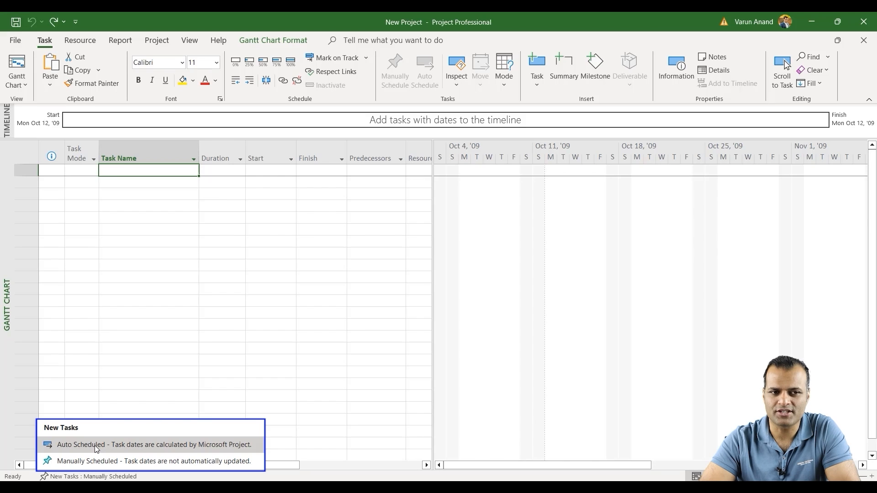
click(186, 215)
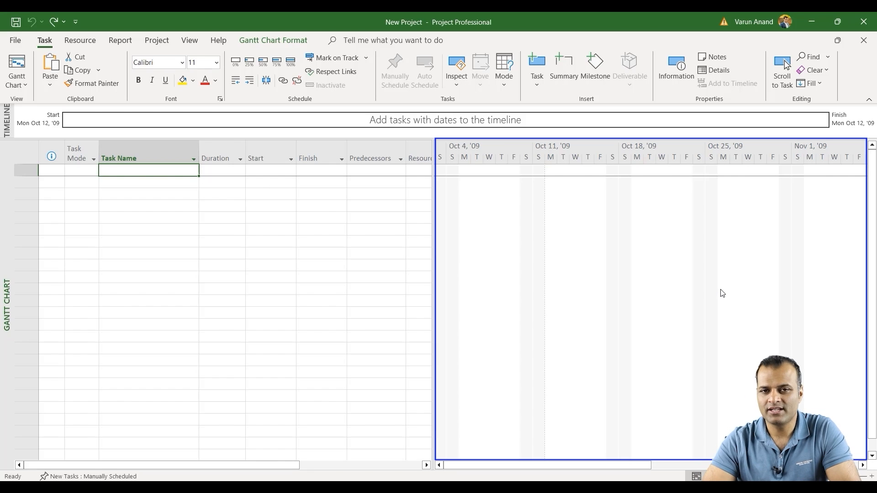
- Switch from the Gantt Chart to the Resource Sheet view
click(17, 85)
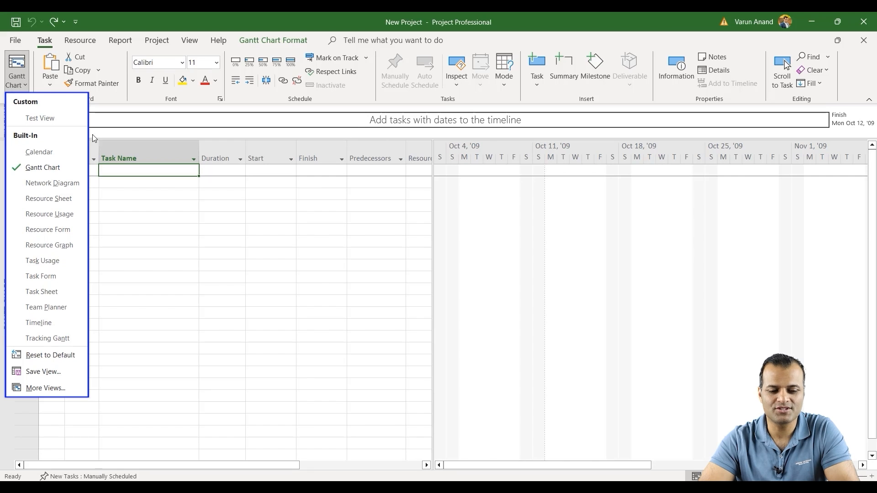
click(47, 205)
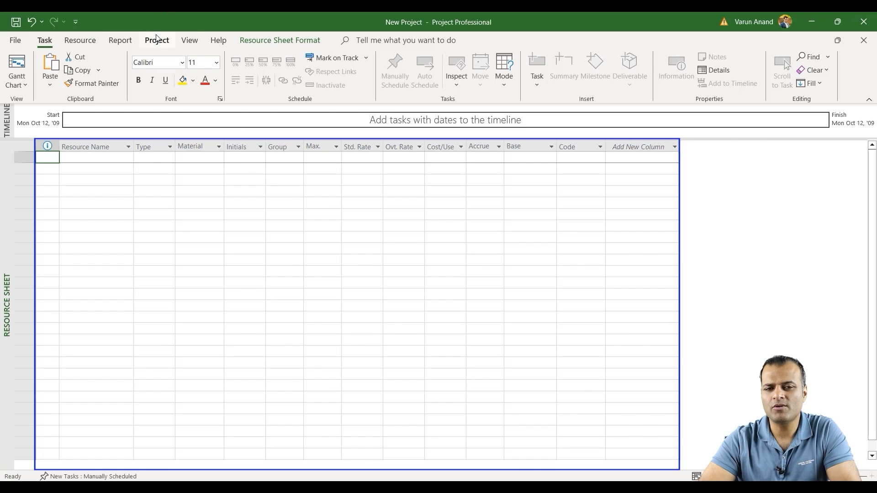
- Set the project's start date to 7/3/2023 in the project information
click(17, 41)
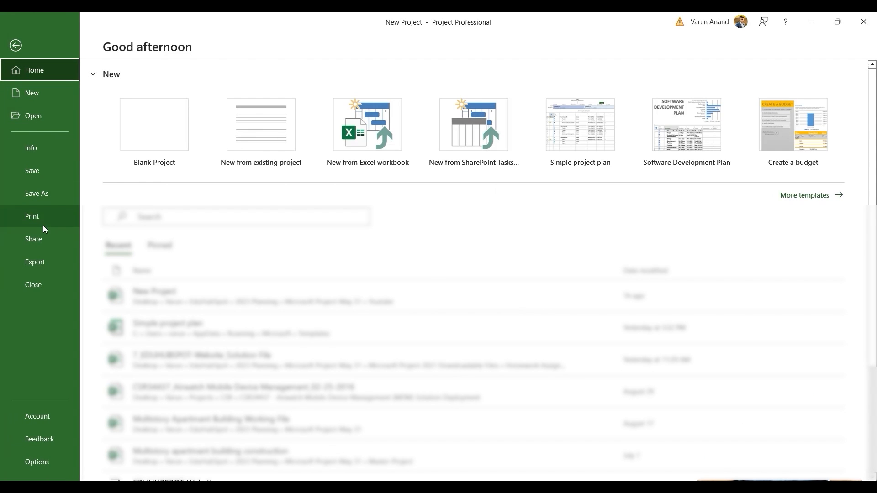
click(33, 143)
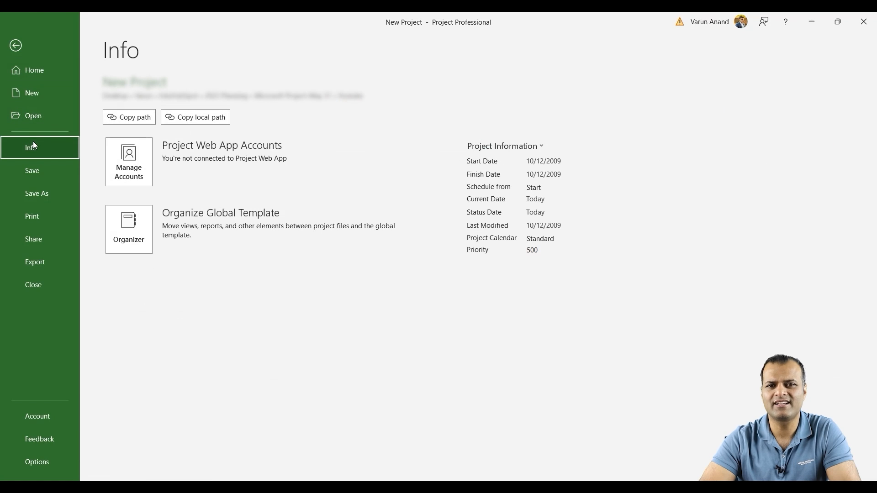
click(555, 162)
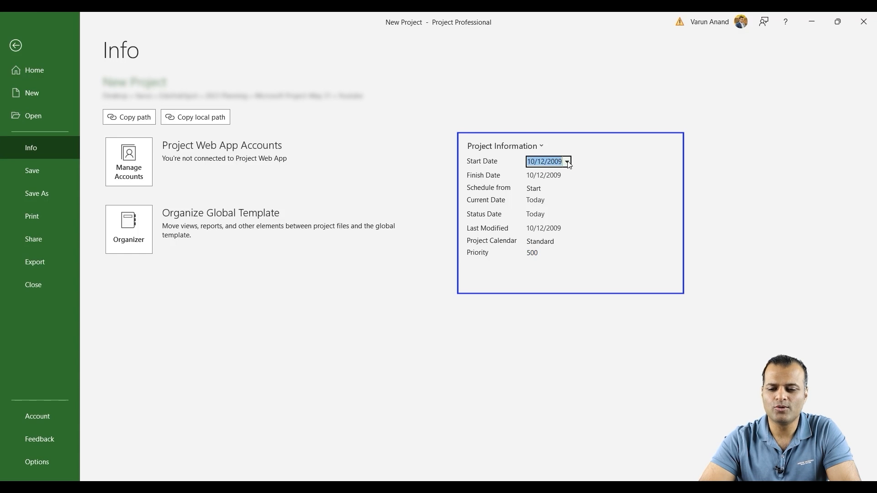
click(567, 162)
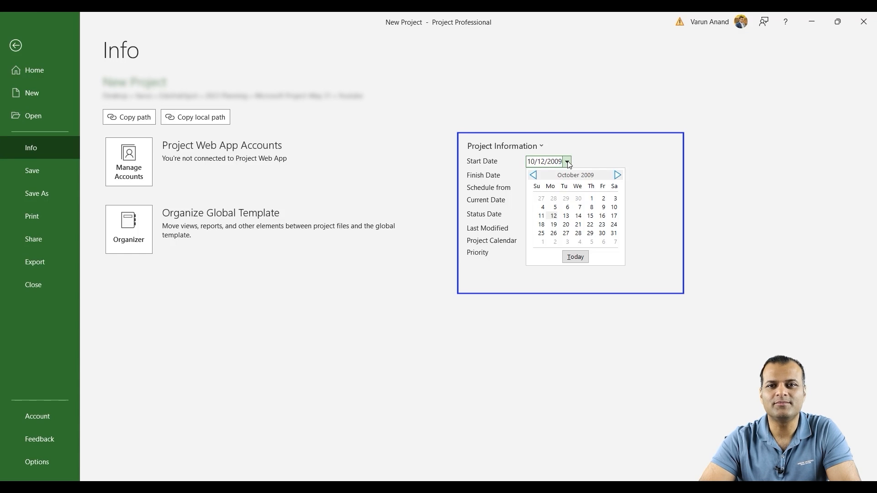
click(575, 257)
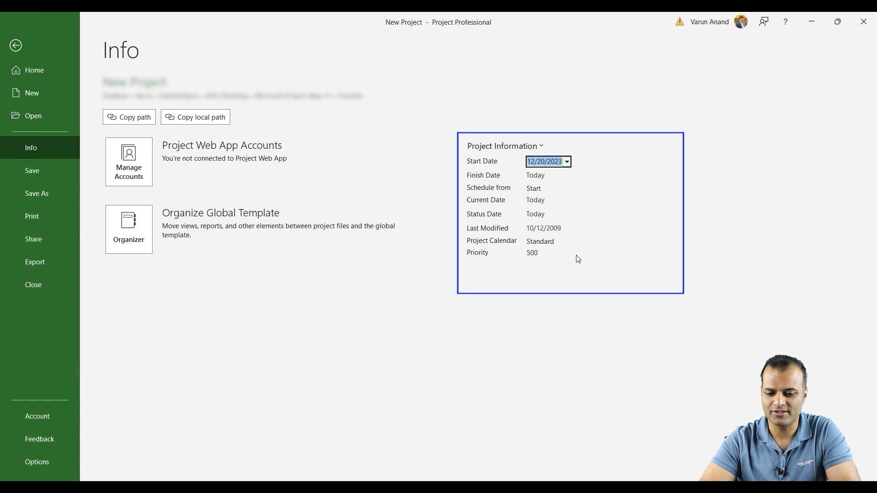
click(567, 162)
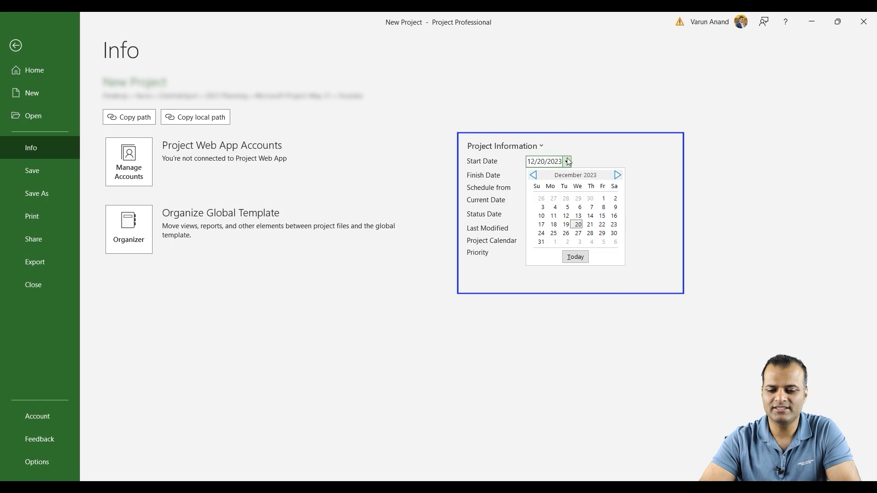
click(533, 175)
click(533, 175)
click(533, 175)
click(533, 175)
click(533, 175)
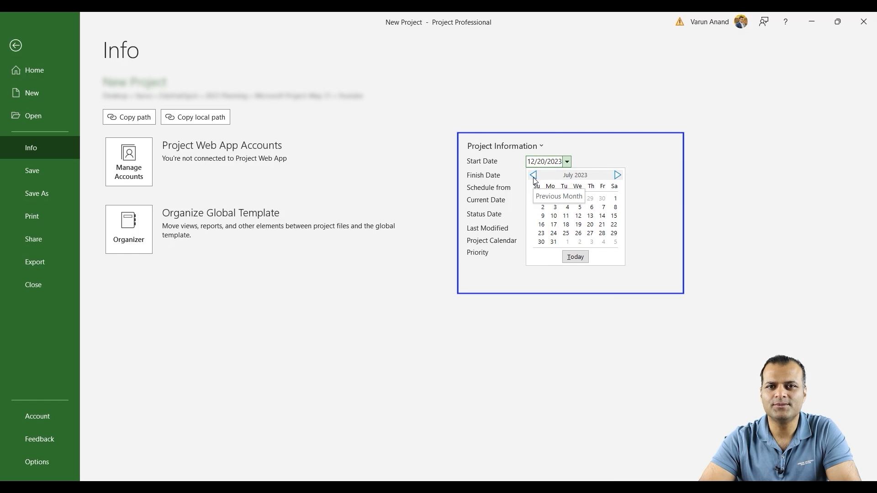
click(554, 207)
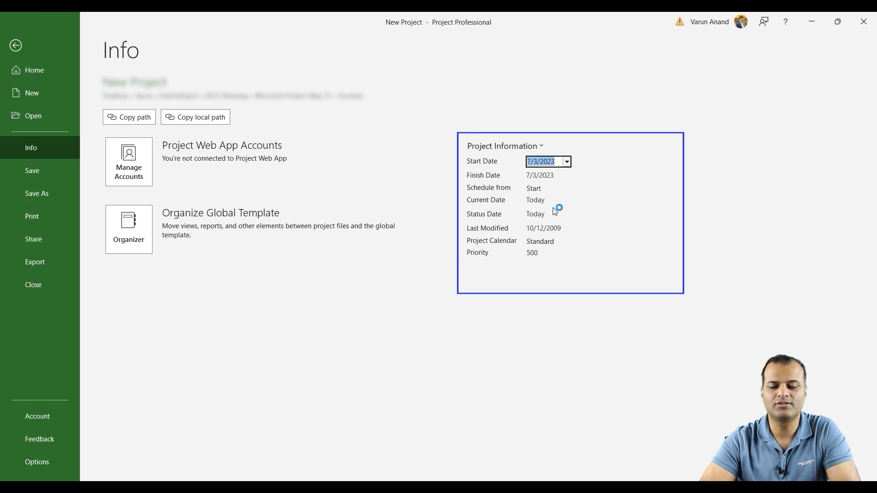
- Examine the schedule-from, finish date, current date and project calendar settings in the project information
click(572, 189)
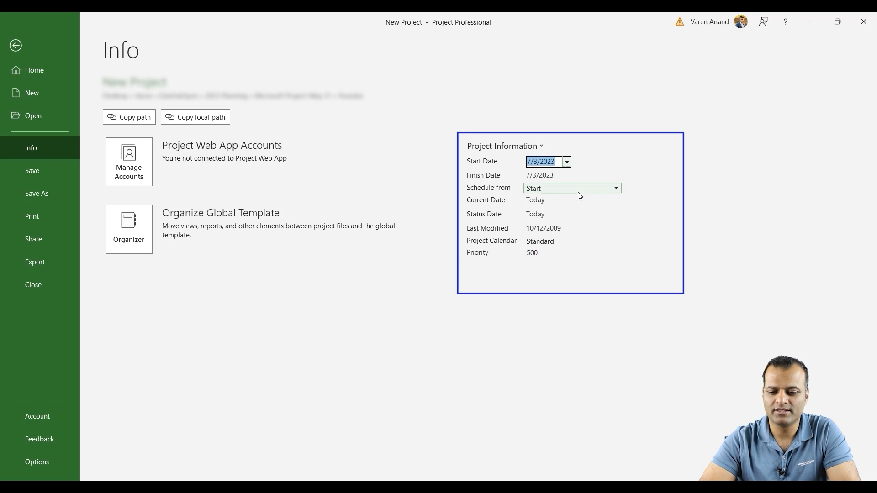
click(602, 177)
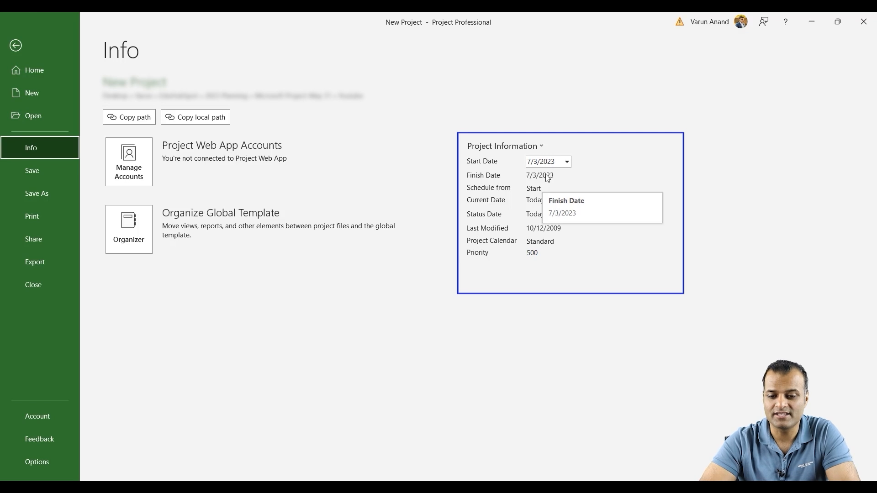
click(531, 200)
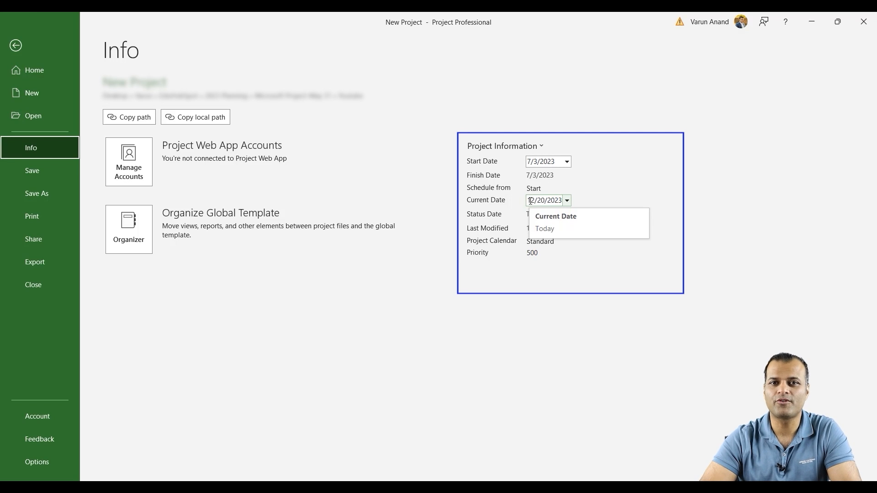
click(544, 243)
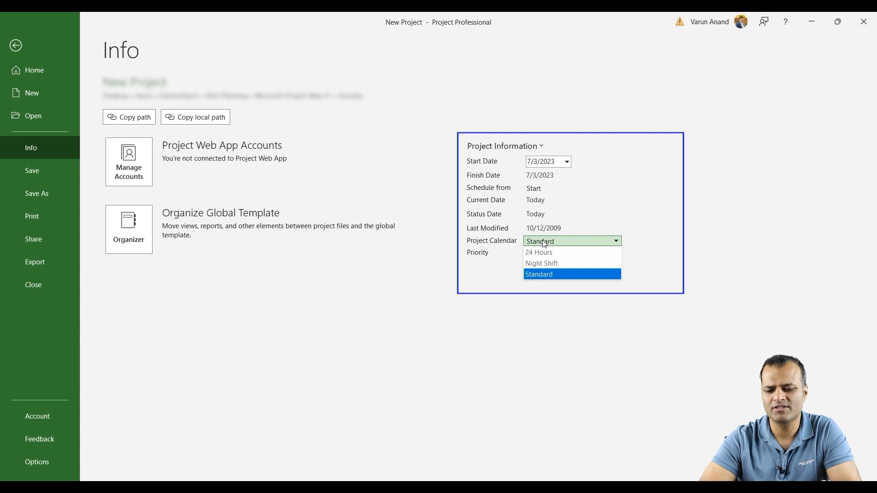
click(500, 268)
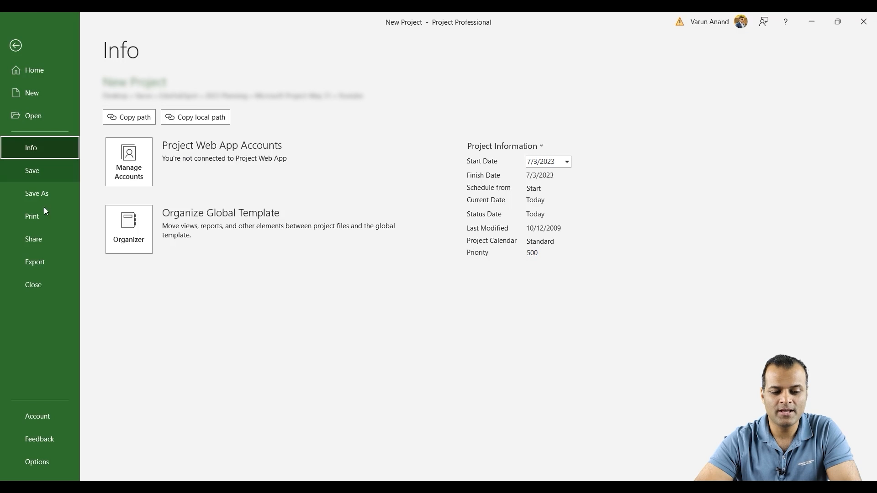
- Open the Project Options and review the views available as the default view
click(37, 457)
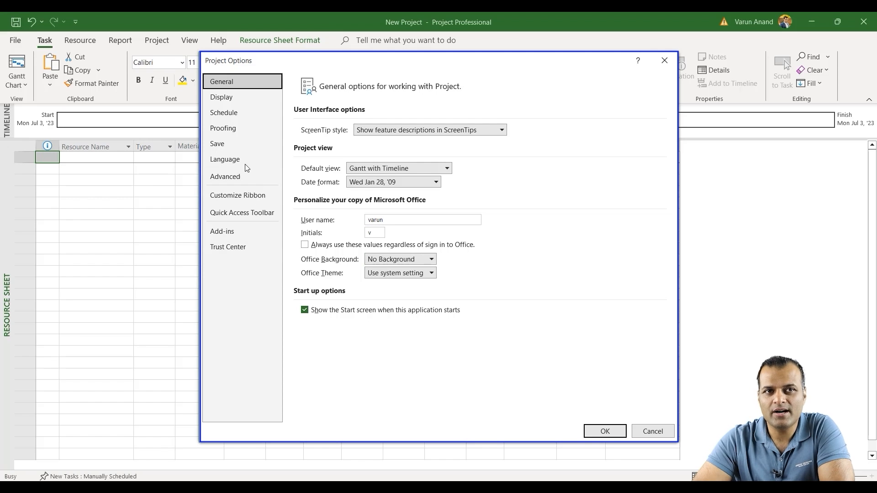
click(377, 167)
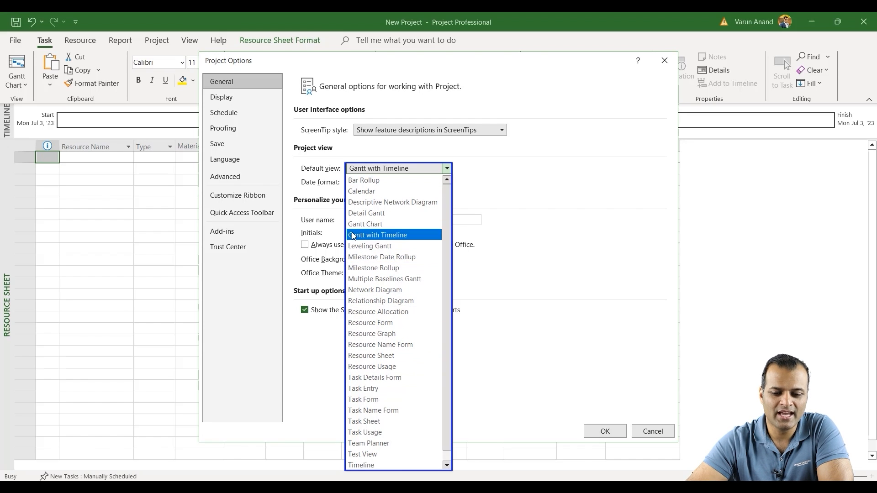
click(557, 242)
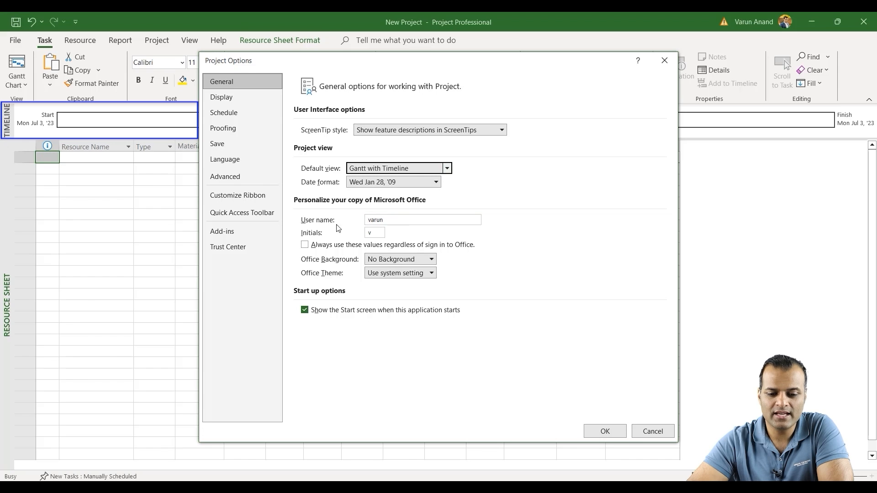
- Review the display options, including the currency choices and the project they apply to
click(240, 98)
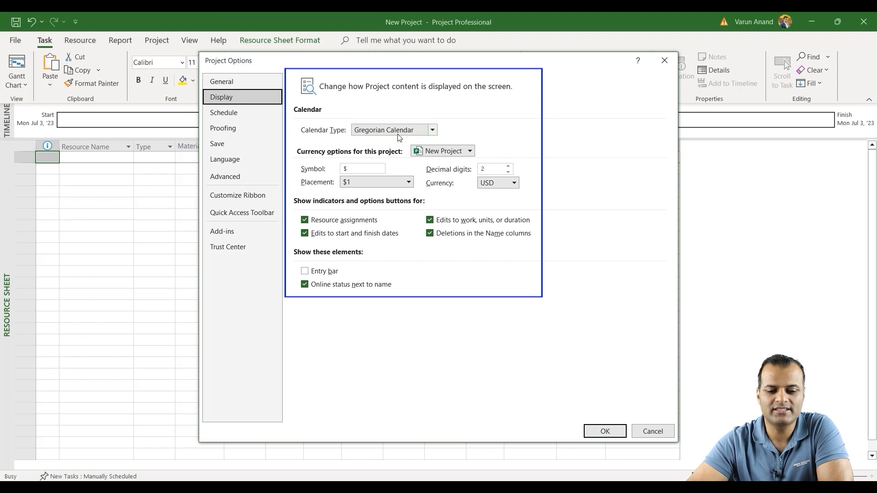
click(500, 184)
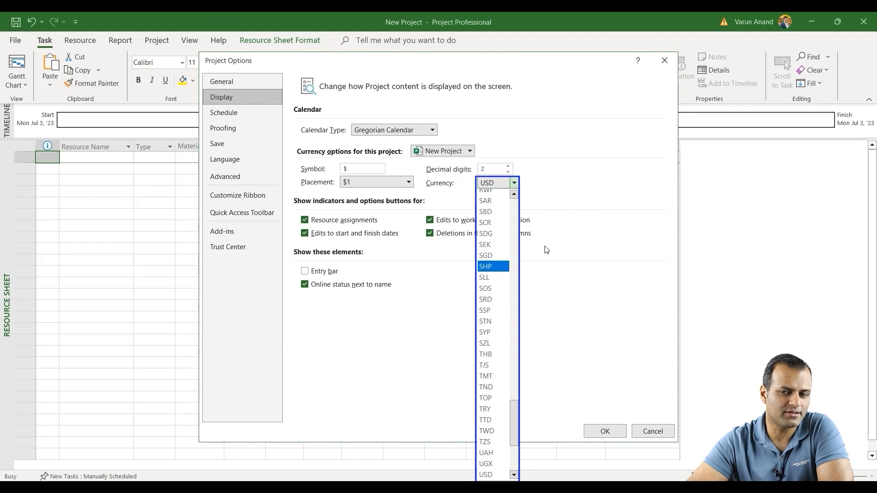
click(637, 248)
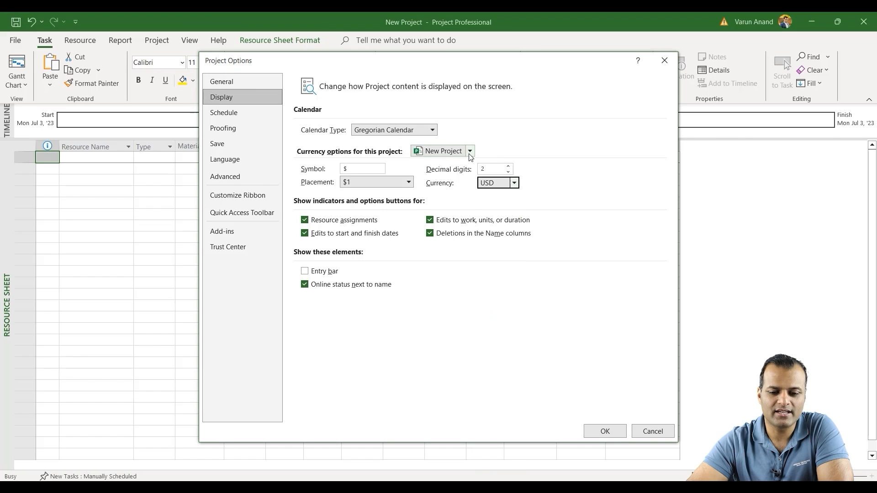
click(447, 154)
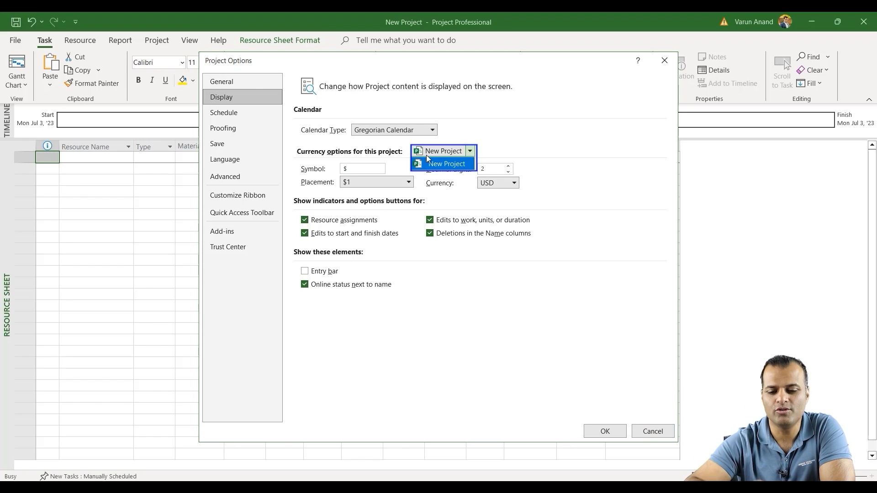
click(404, 314)
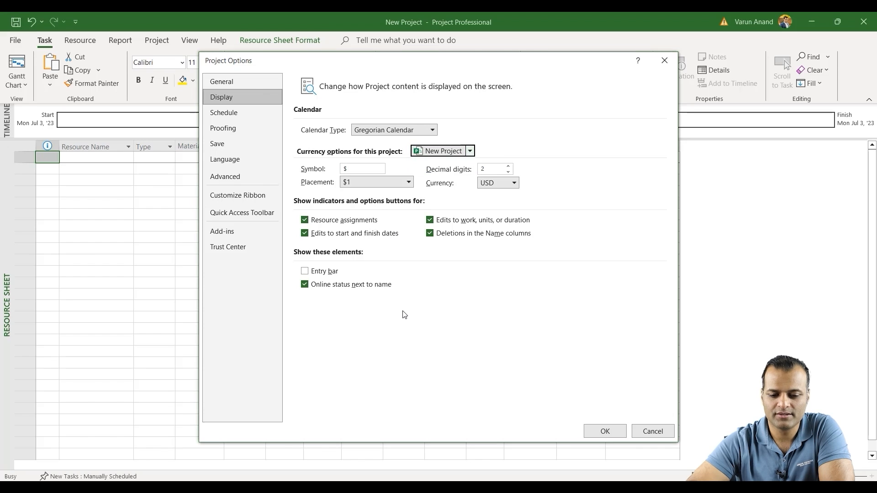
- Review the calendar options in the schedule settings, including the projects they can apply to
click(232, 115)
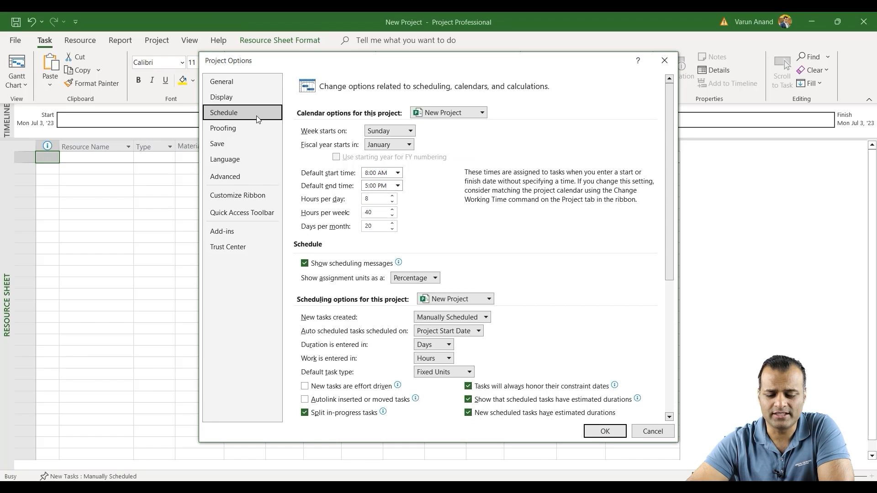
click(456, 113)
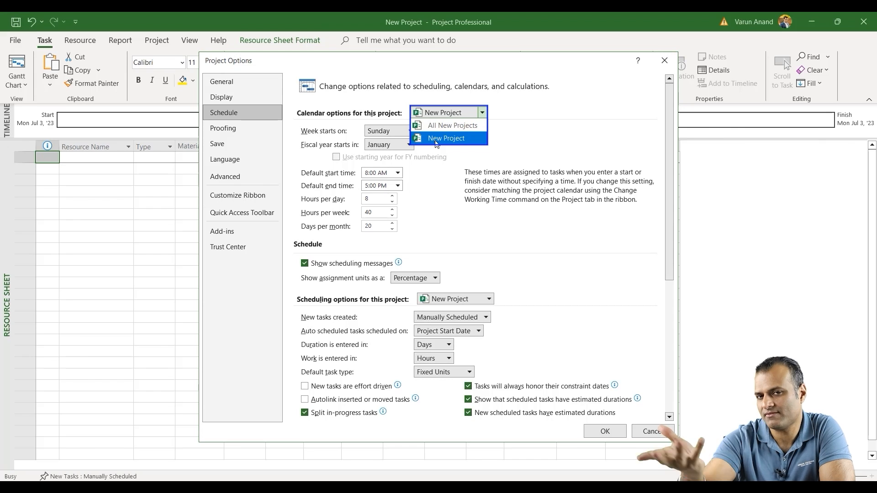
click(433, 198)
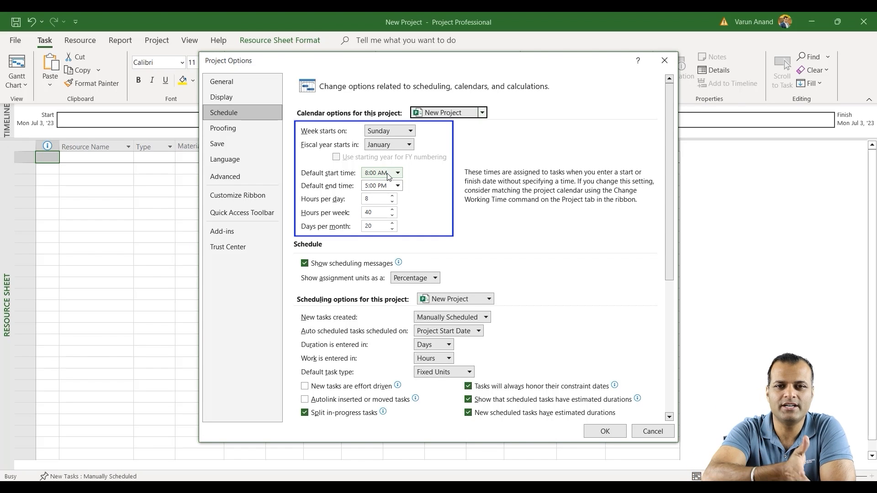
- Set newly created tasks to Auto Scheduled in the scheduling options for this project
scroll(530, 315, down, 3)
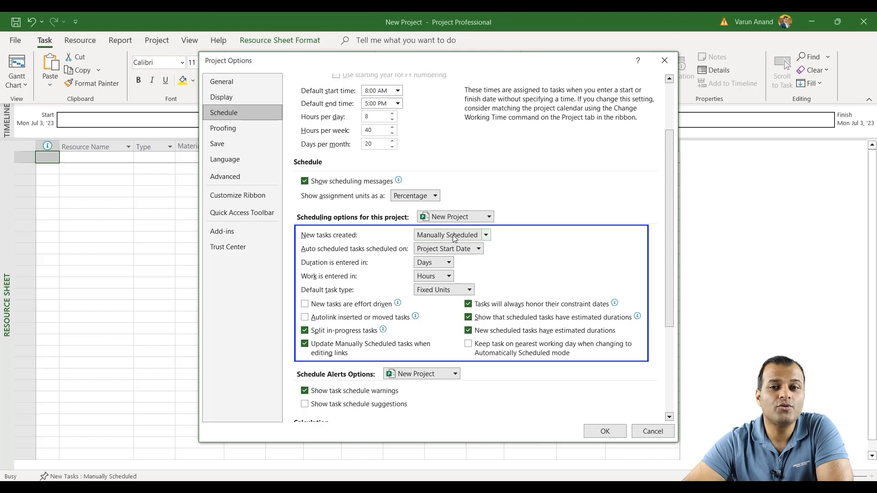
click(453, 235)
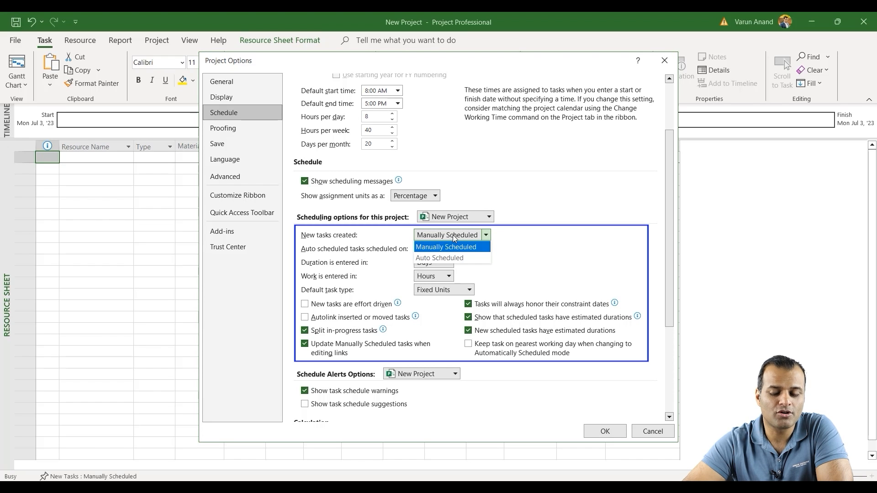
click(448, 258)
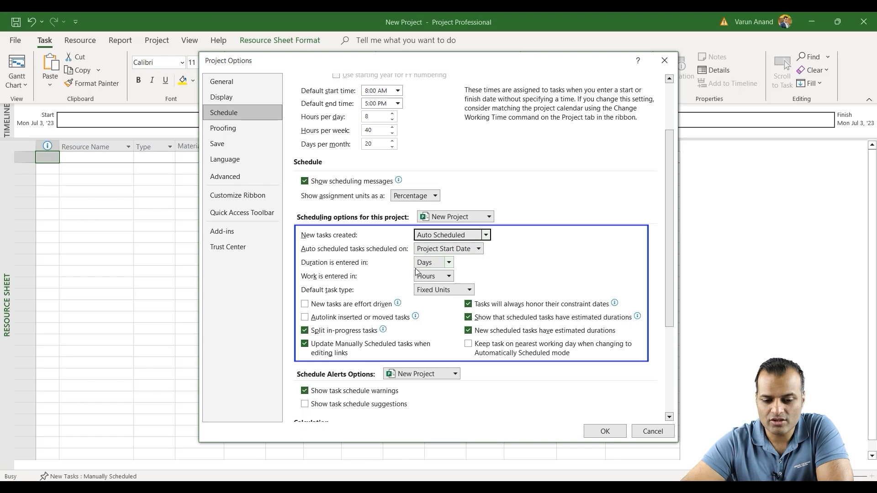
- Review the duration units available for tasks, plus the schedule alert and calculation options
click(442, 268)
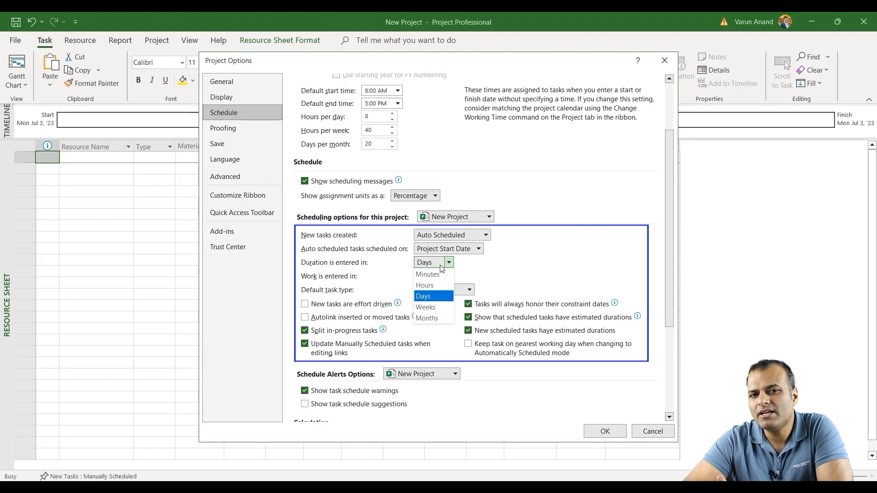
click(519, 268)
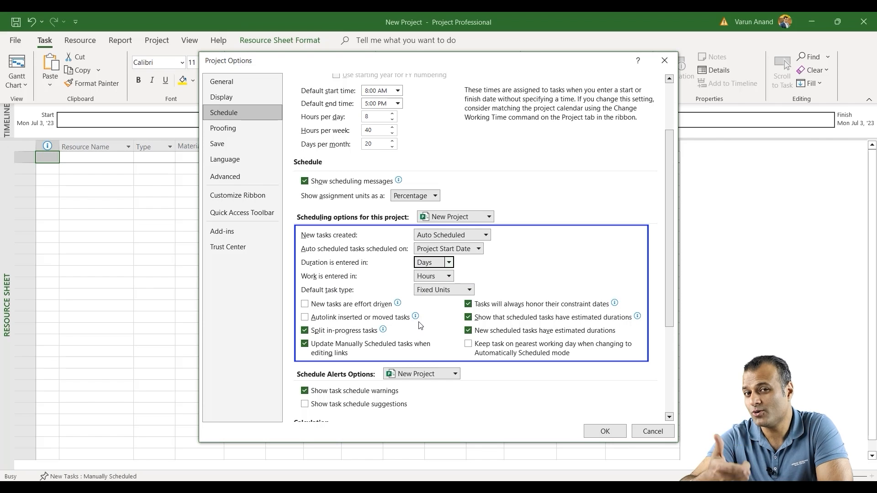
mouse_move(420, 325)
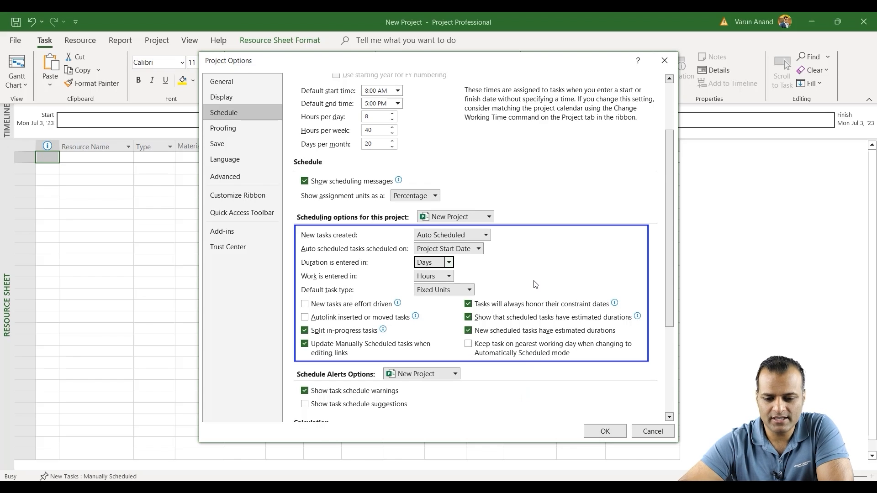
scroll(535, 284, down, 3)
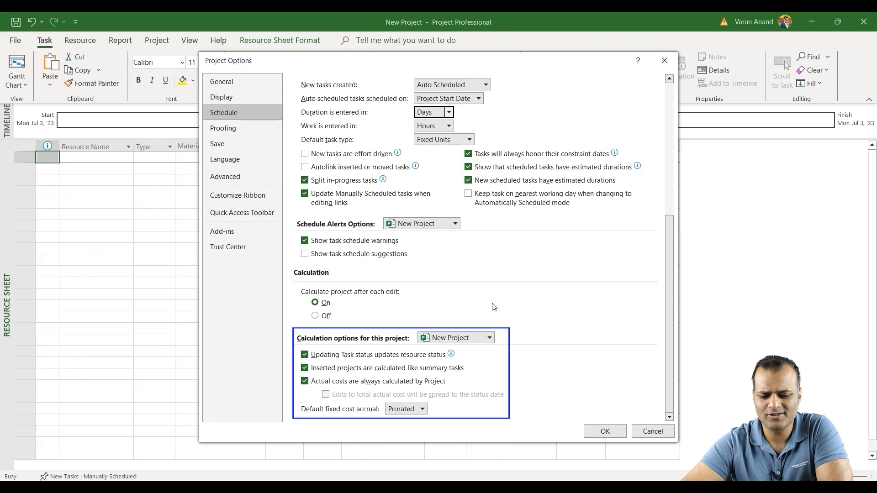
scroll(493, 307, up, 2)
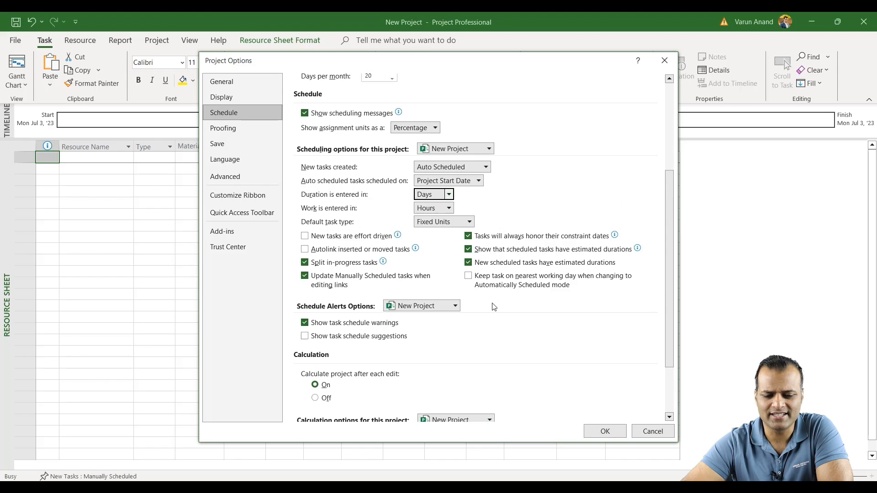
- Enable Calculate multiple critical paths in the advanced calculation options and apply the Project Options
click(228, 180)
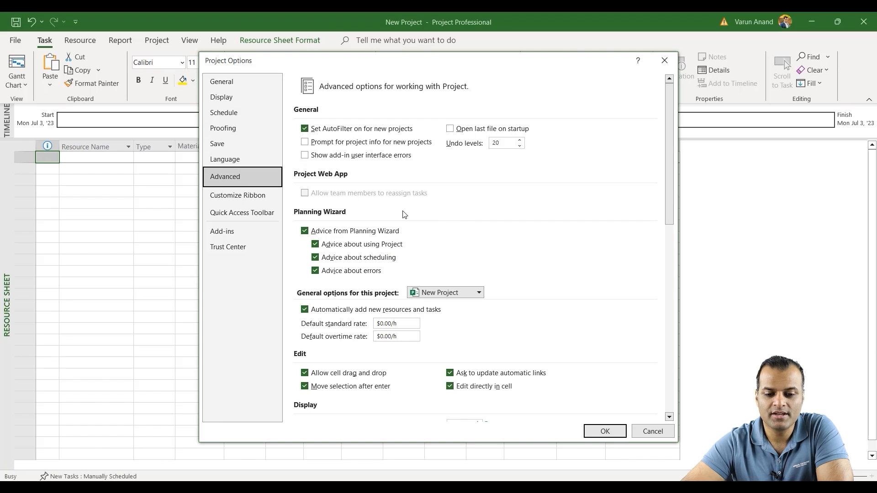
scroll(457, 280, down, 6)
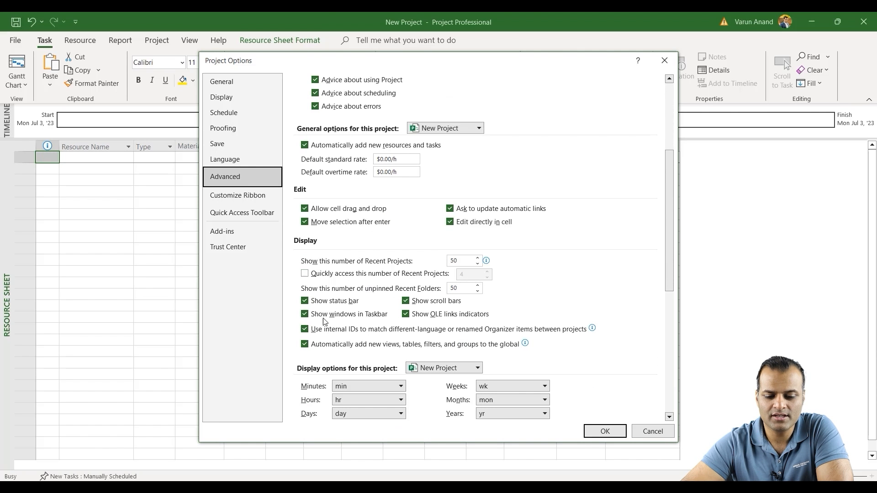
scroll(533, 255, down, 10)
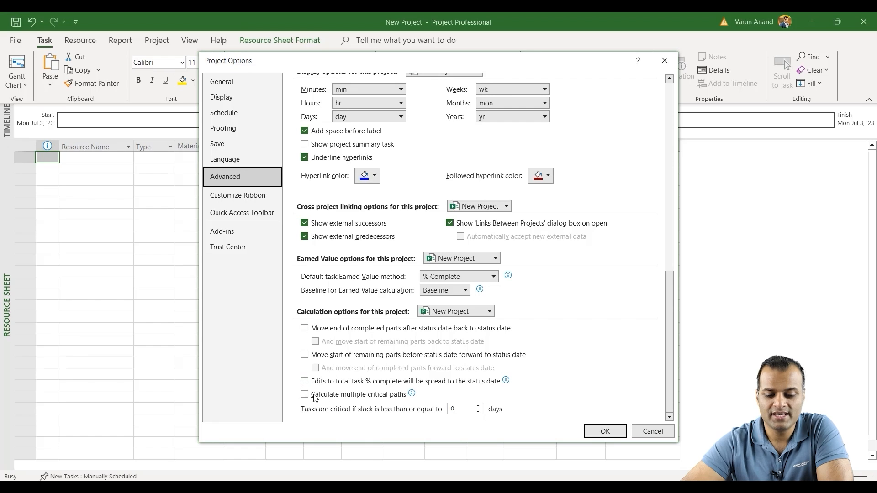
click(331, 400)
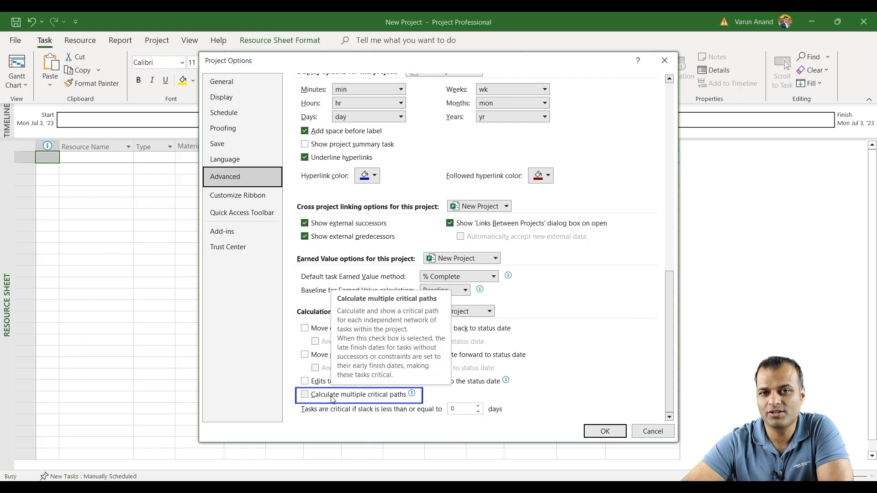
click(306, 395)
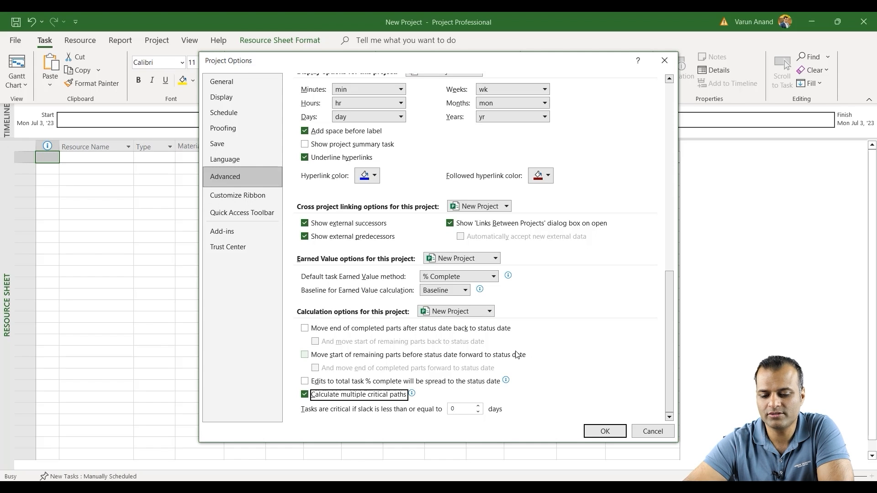
click(603, 433)
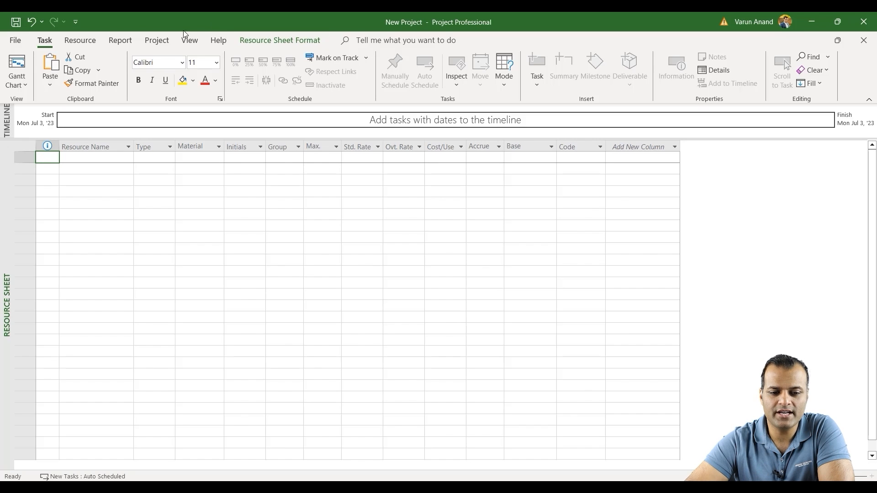
- Add a Christmas exception on 12/25/2023 to the Standard project calendar's working time
click(164, 42)
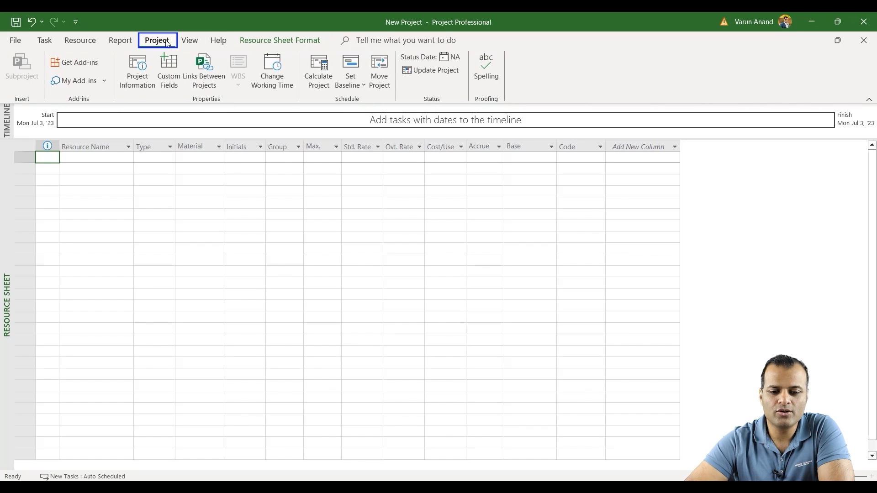
click(271, 87)
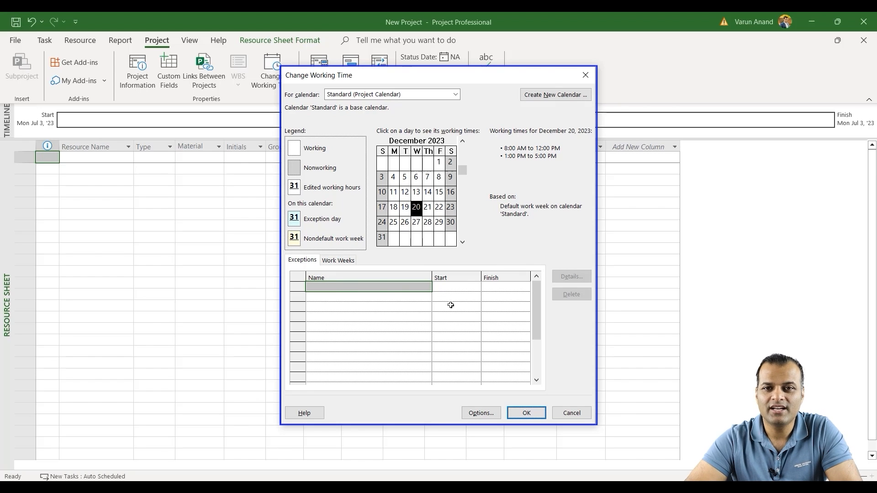
click(384, 291)
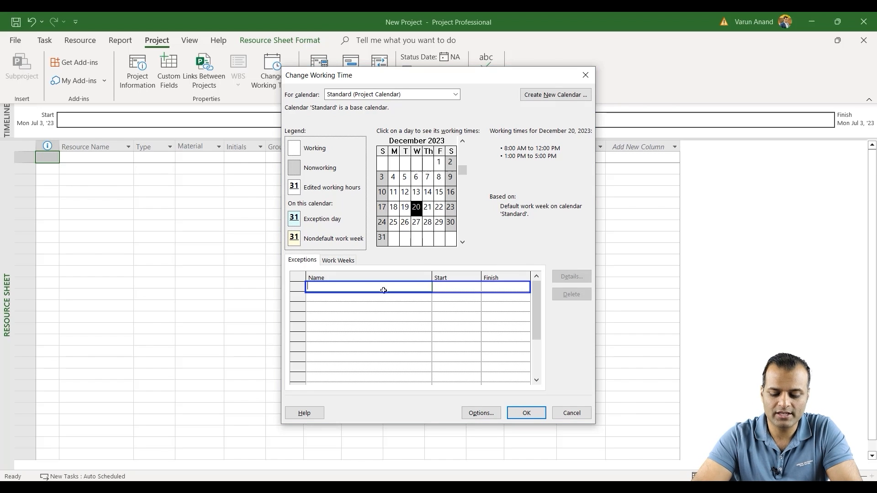
text(Christmas)
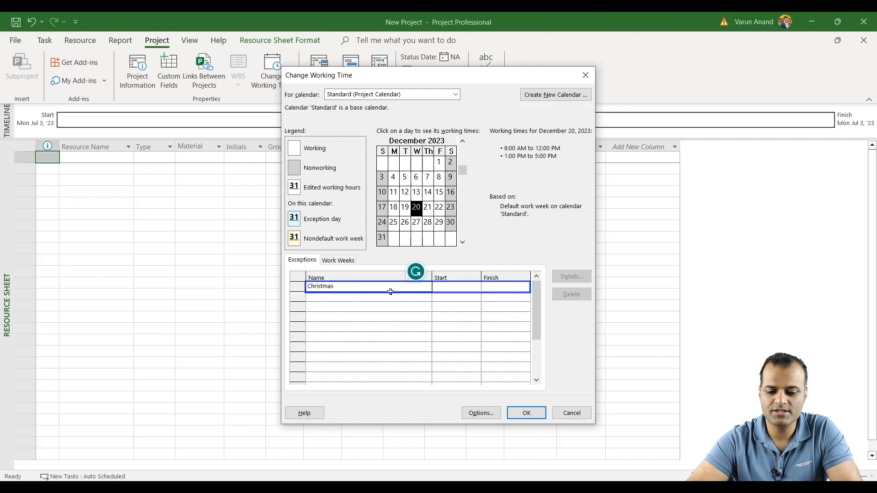
click(446, 291)
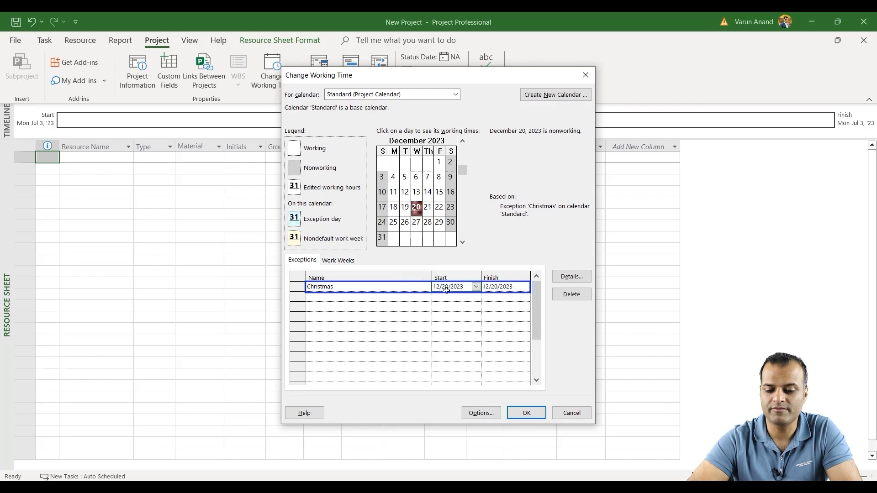
click(476, 287)
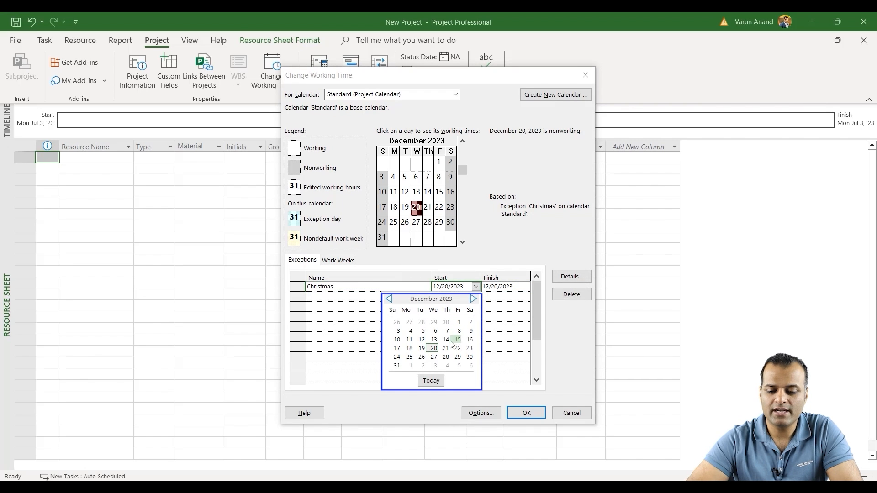
click(409, 358)
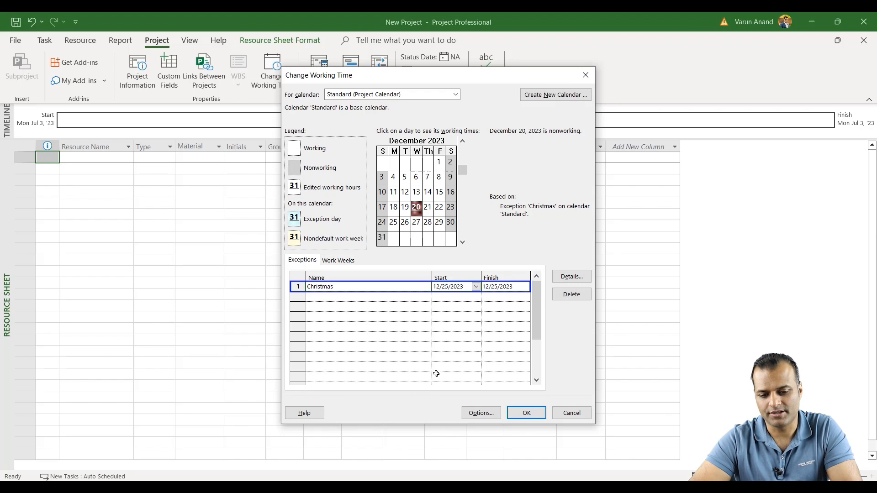
- Review the available base calendars and the default work week, and save the working time changes
click(389, 94)
click(387, 95)
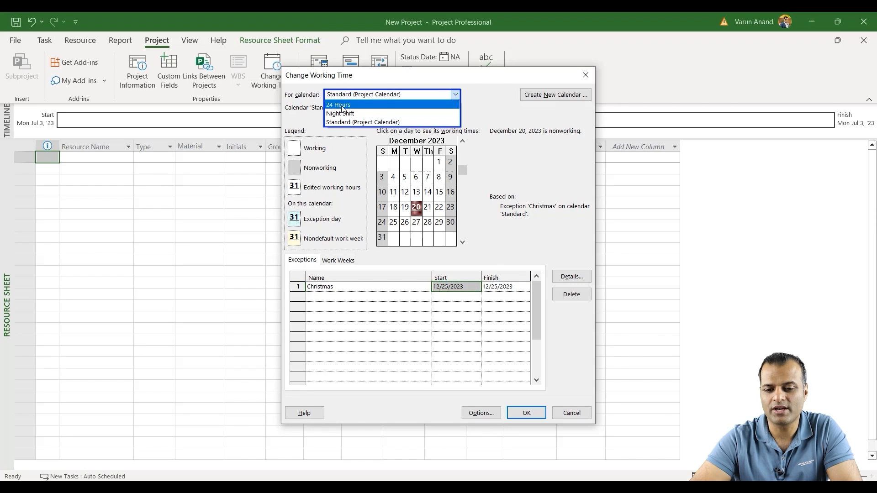
click(540, 168)
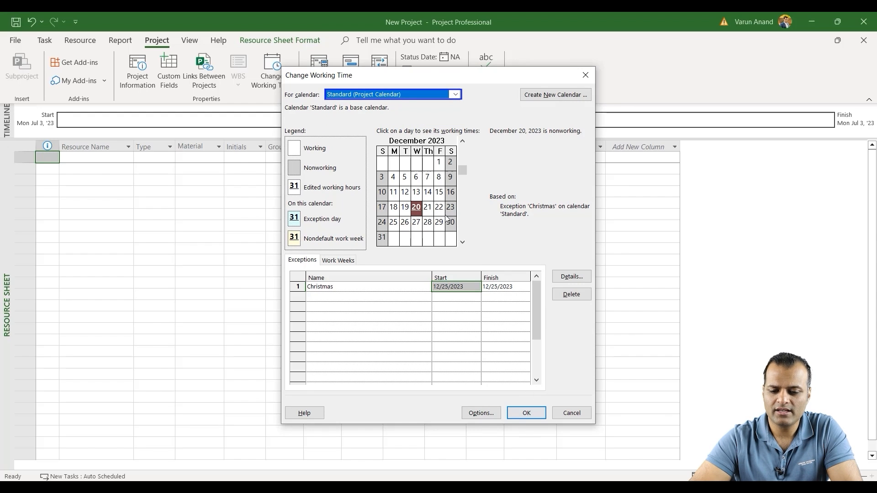
click(338, 260)
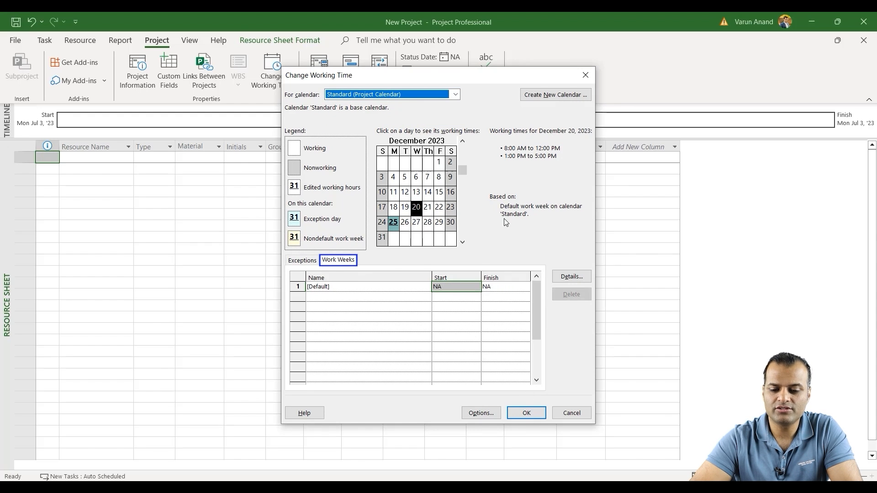
click(522, 154)
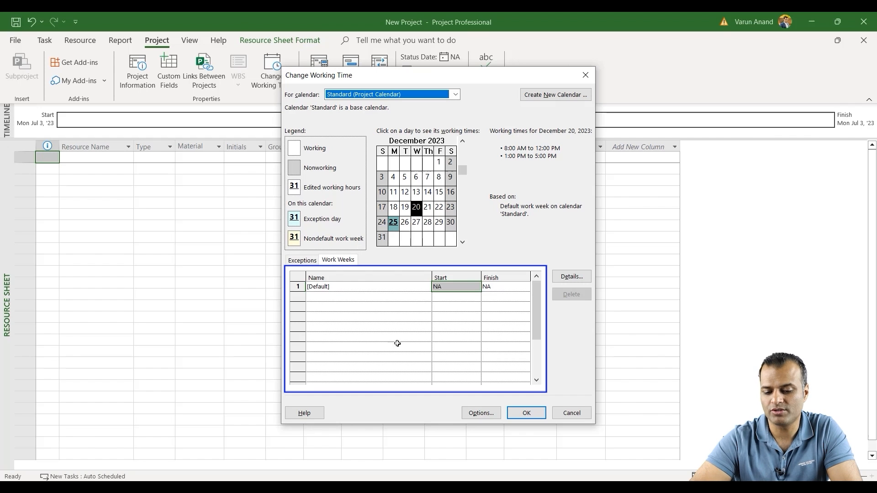
click(526, 412)
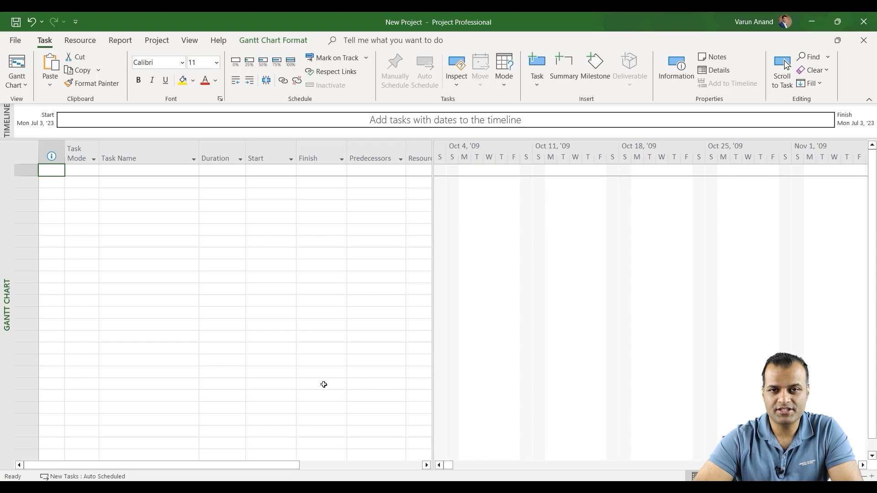
- Copy the entire website development task list from the Excel workbook into the Task Name column of the Microsoft Project Gantt chart
click(315, 488)
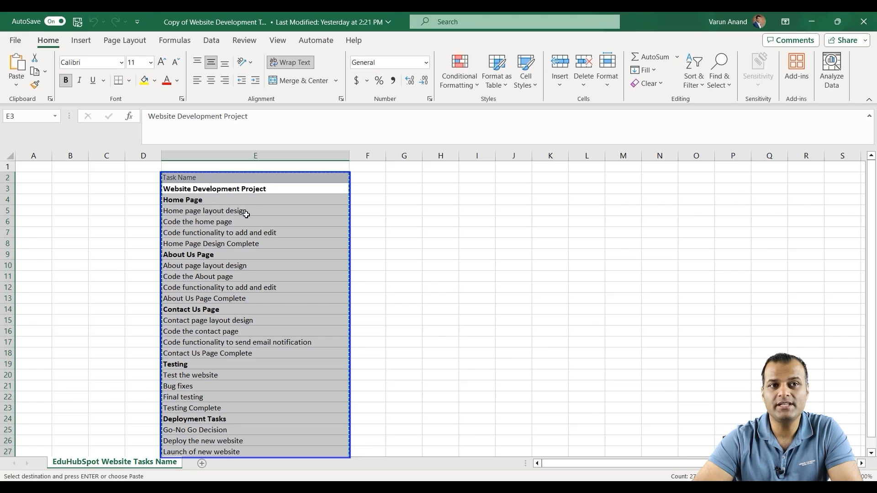
click(210, 188)
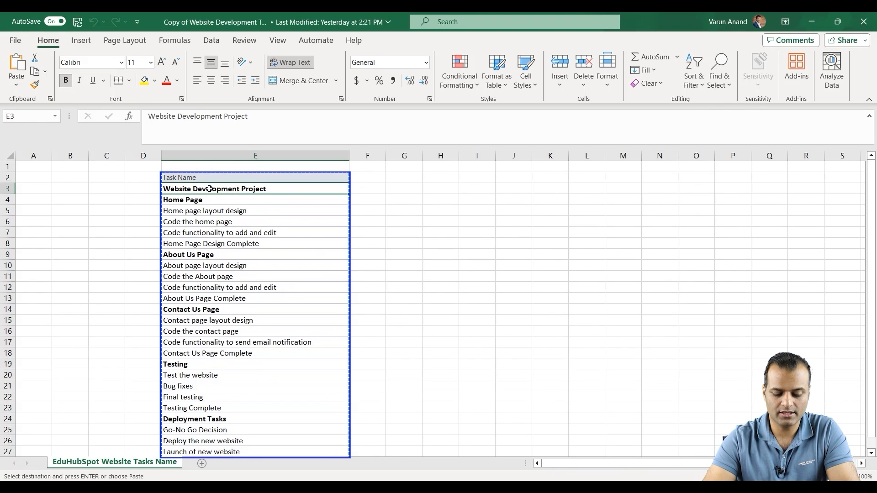
key(ctrl+a)
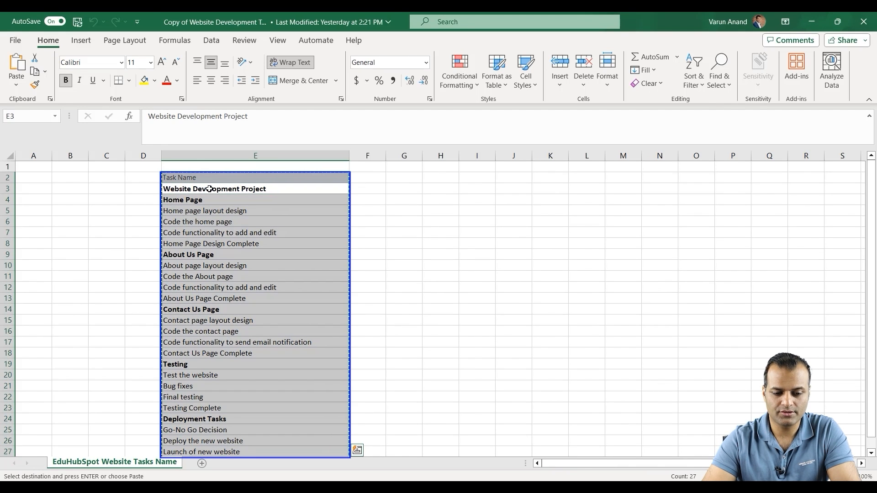
key(ctrl+c)
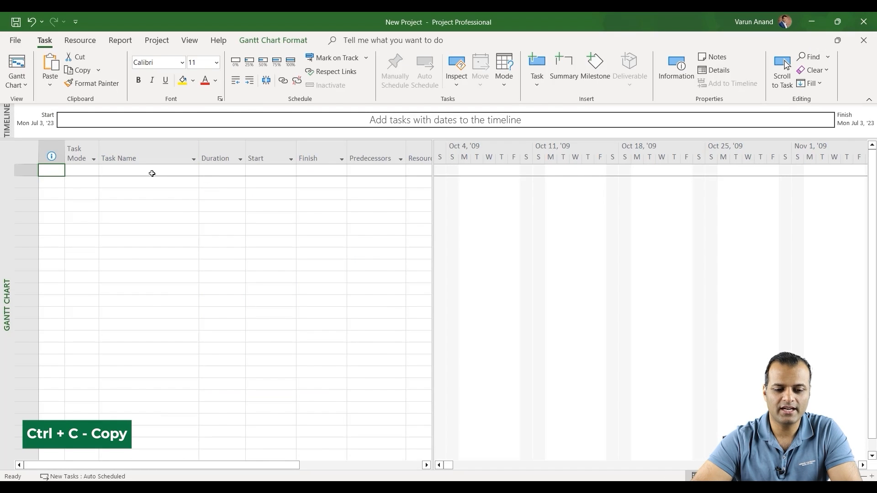
click(152, 174)
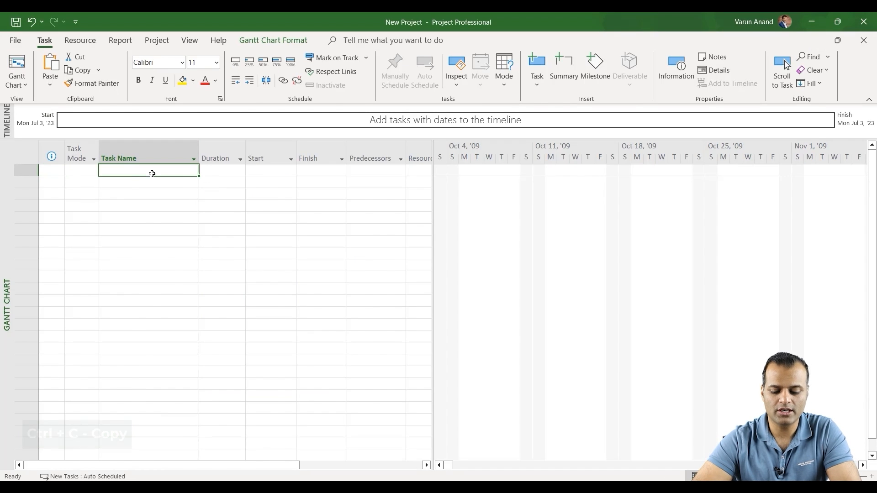
key(ctrl+v)
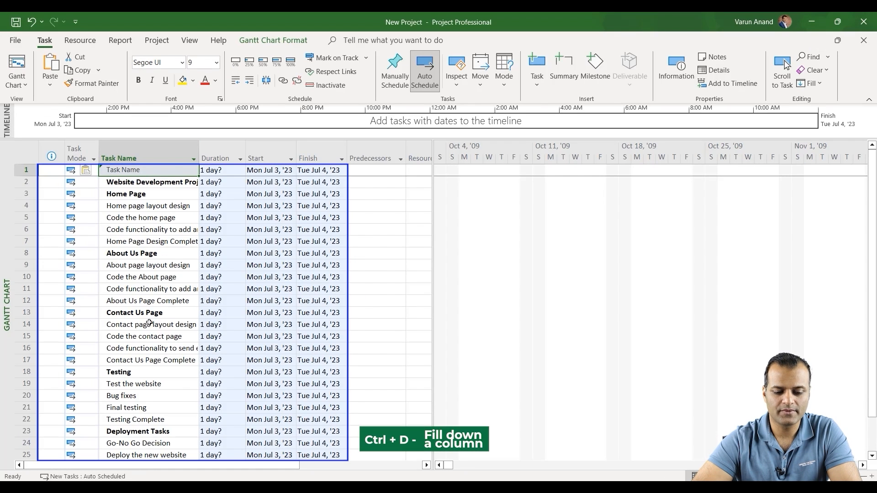
- Delete the leftover Task Name header row from the top of the pasted task list
click(24, 169)
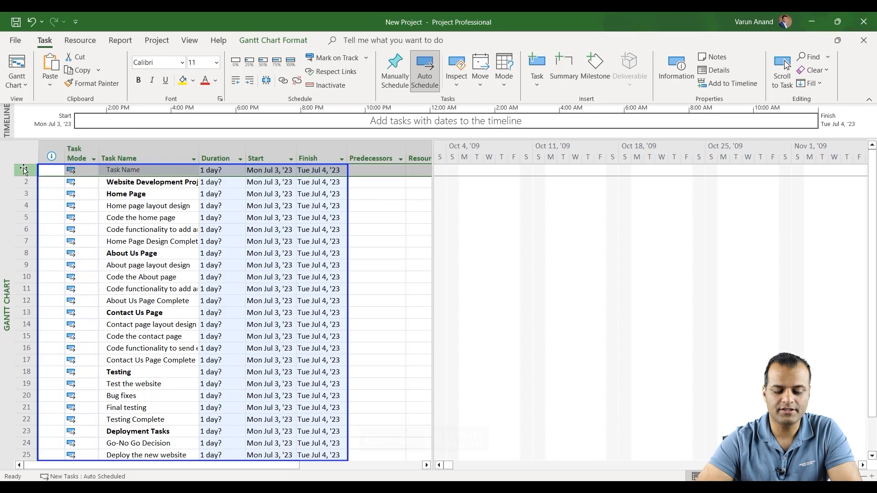
right_click(23, 169)
click(75, 277)
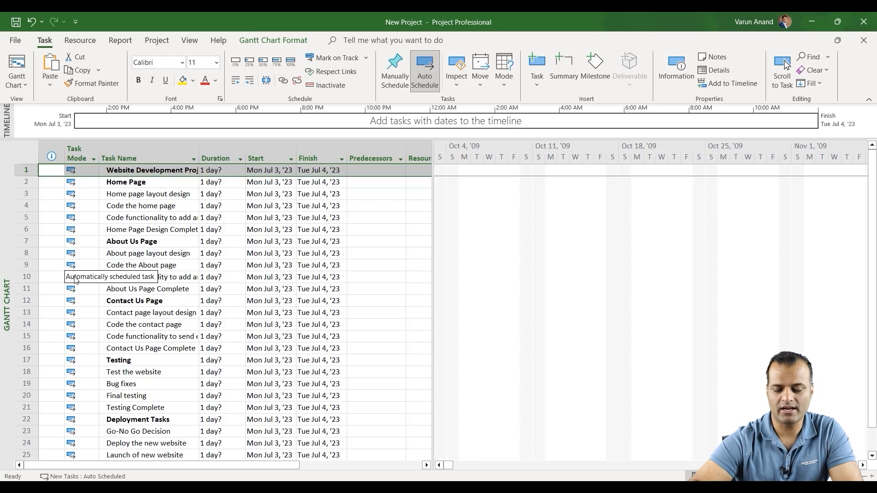
- Try a duration of 5 days on the About page layout design task and undo the change
click(225, 154)
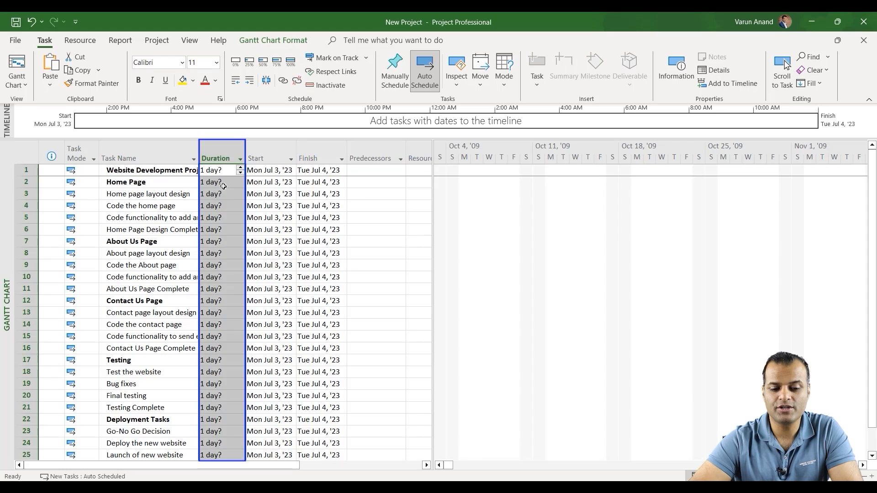
click(216, 253)
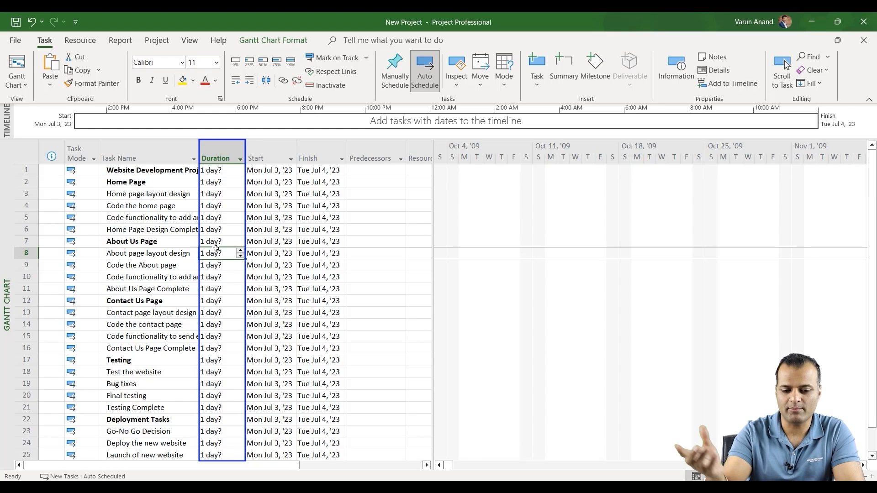
text(5)
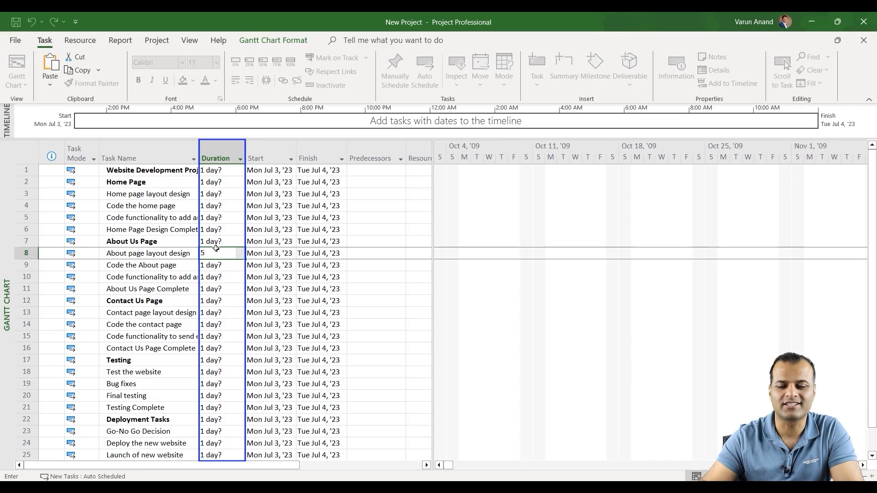
text( days)
key(Return)
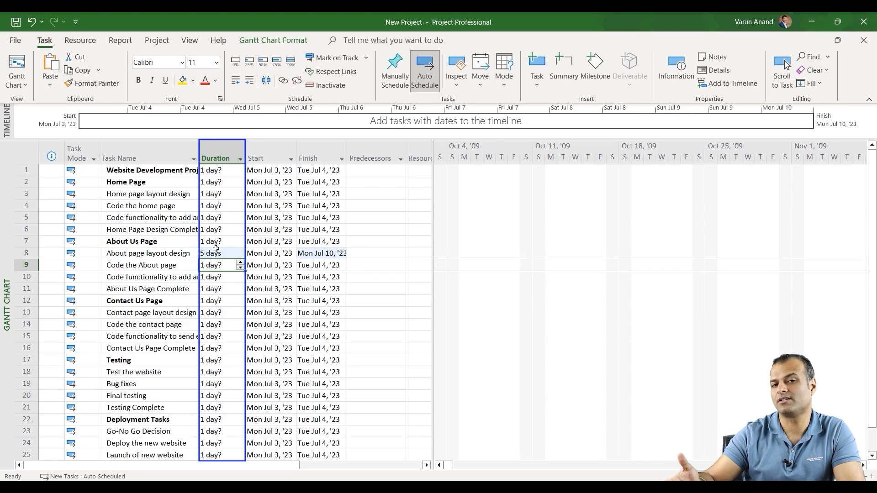
key(ctrl+z)
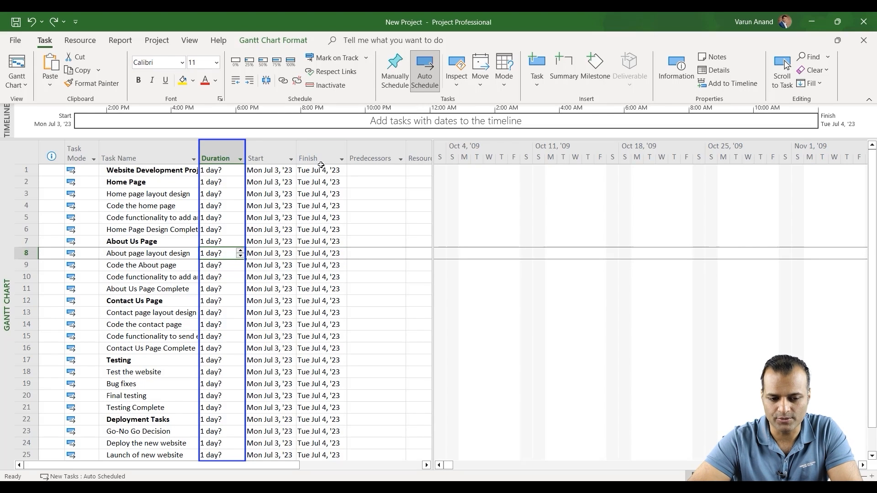
- Widen the Task Name column to fit the names and indent the four tasks below Home Page as its subtasks
double_click(201, 142)
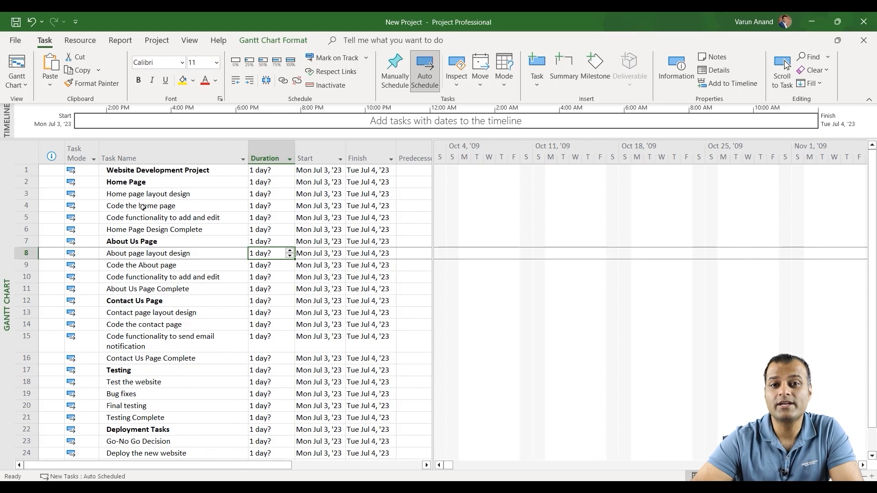
click(124, 182)
click(128, 243)
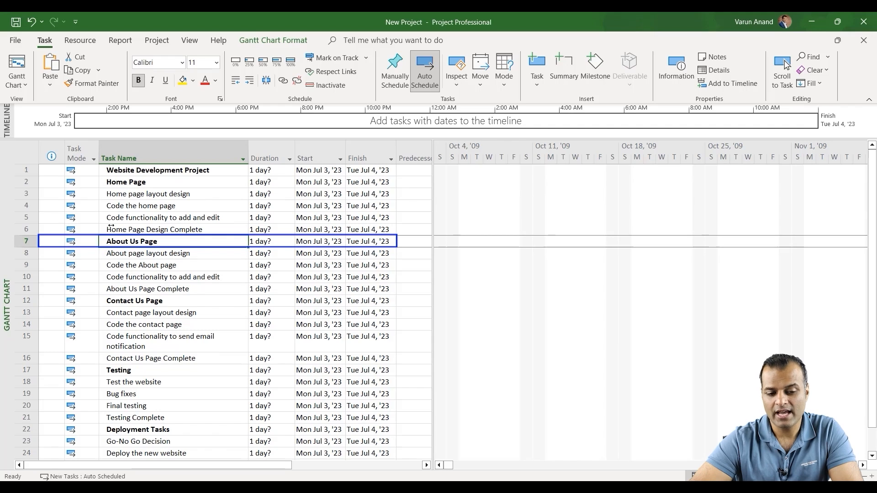
drag(133, 196, 134, 230)
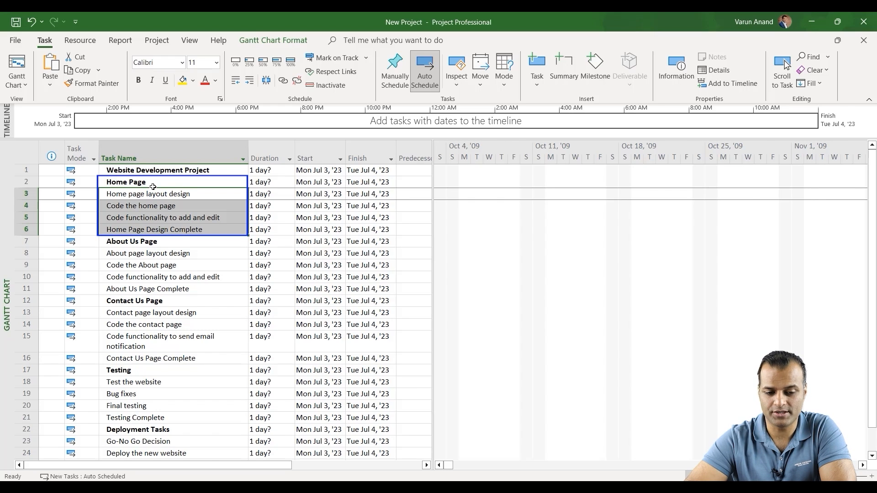
click(252, 85)
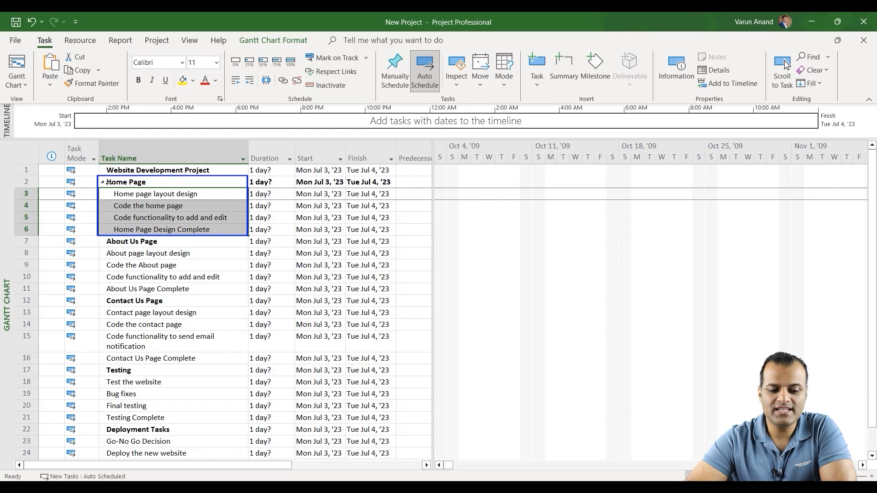
click(103, 183)
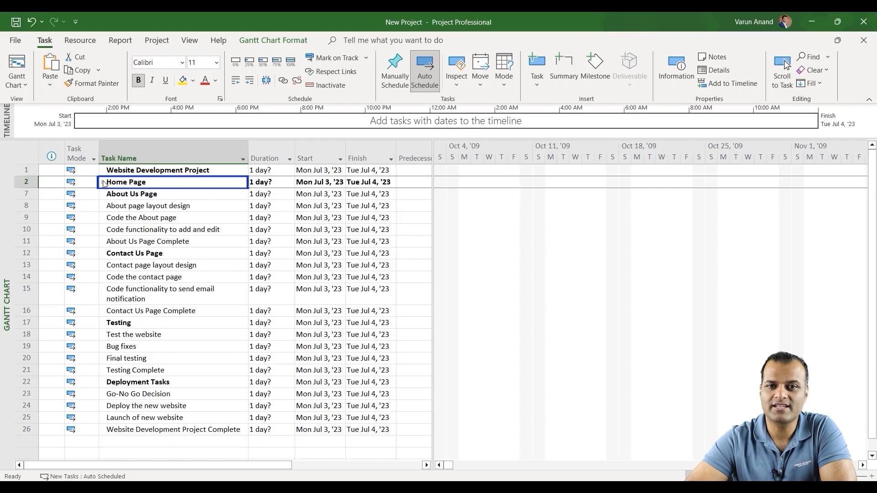
click(104, 182)
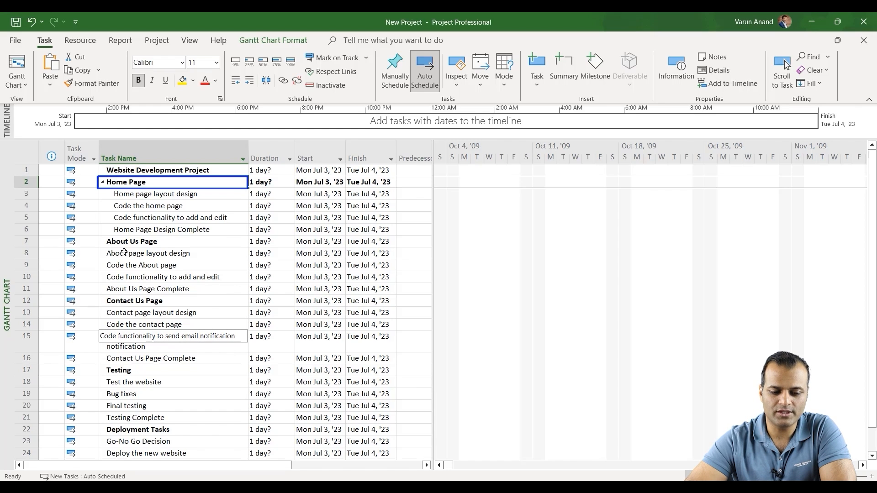
- Indent the four tasks below About Us Page and the four below Contact Us Page as their subtasks
drag(123, 253, 133, 289)
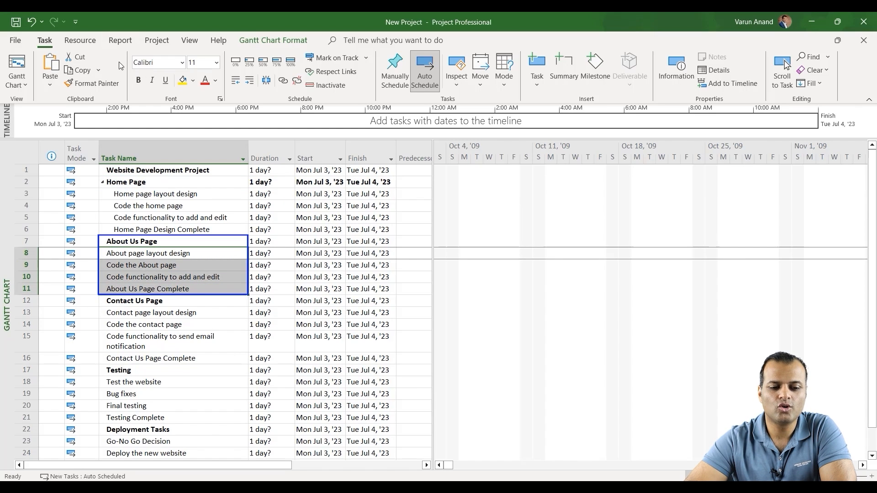
click(250, 81)
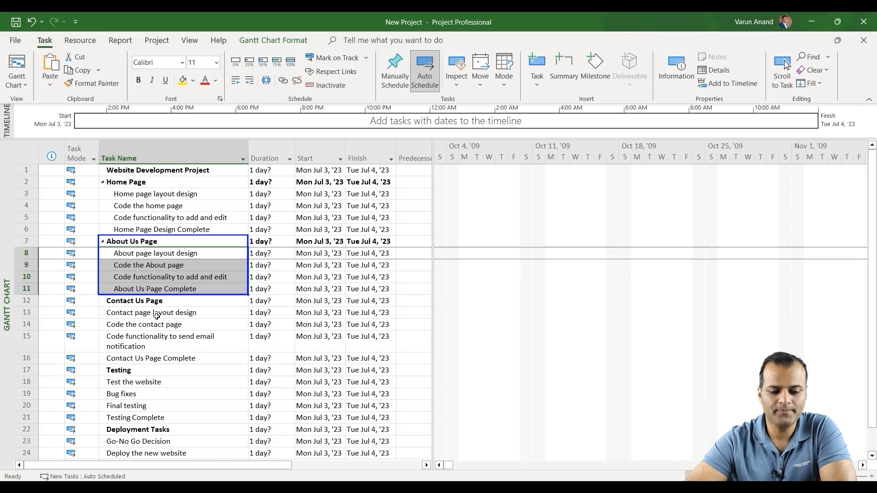
drag(133, 311, 133, 359)
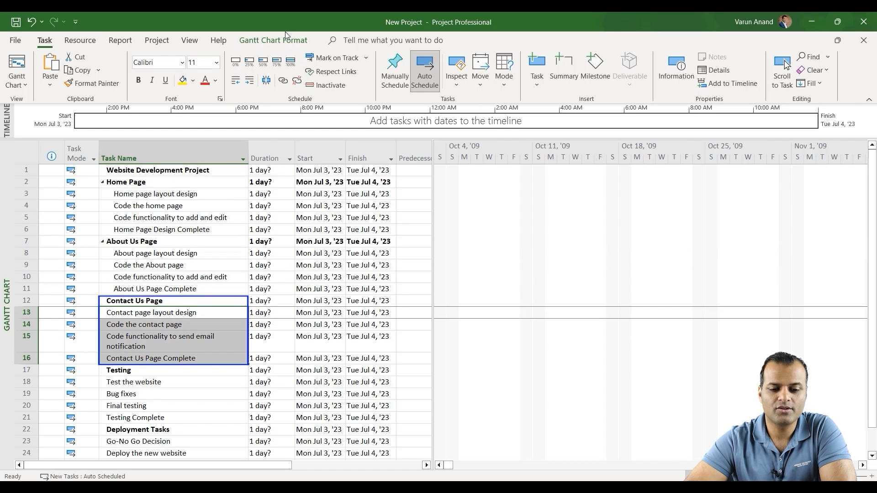
click(250, 81)
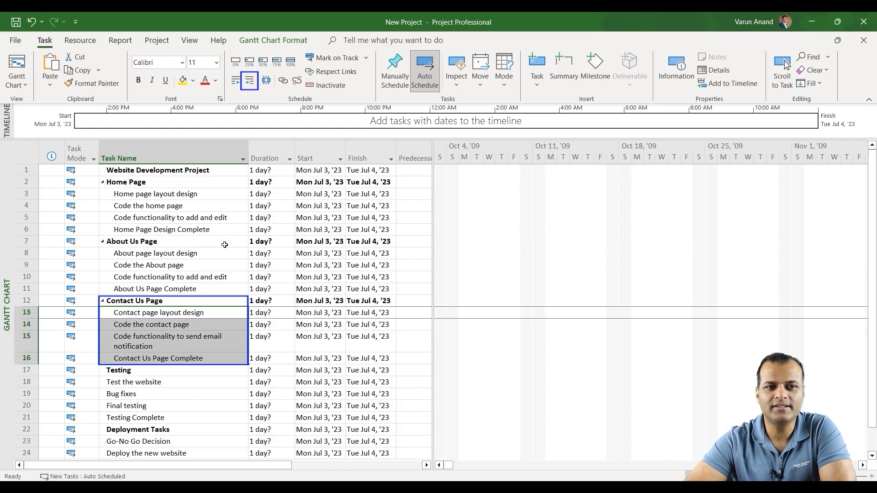
- Indent the four tasks below Testing and the four below Deployment Tasks as their subtasks
scroll(225, 252, down, 1)
scroll(225, 252, down, 2)
drag(146, 274, 151, 310)
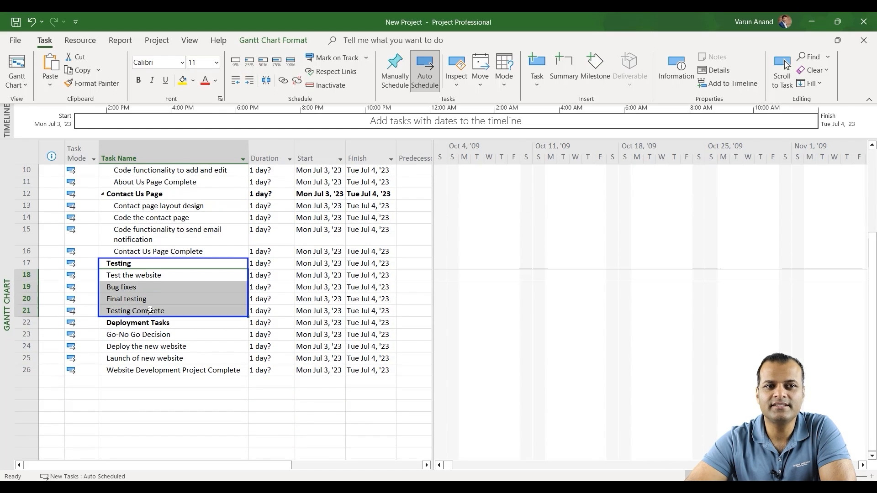
click(252, 83)
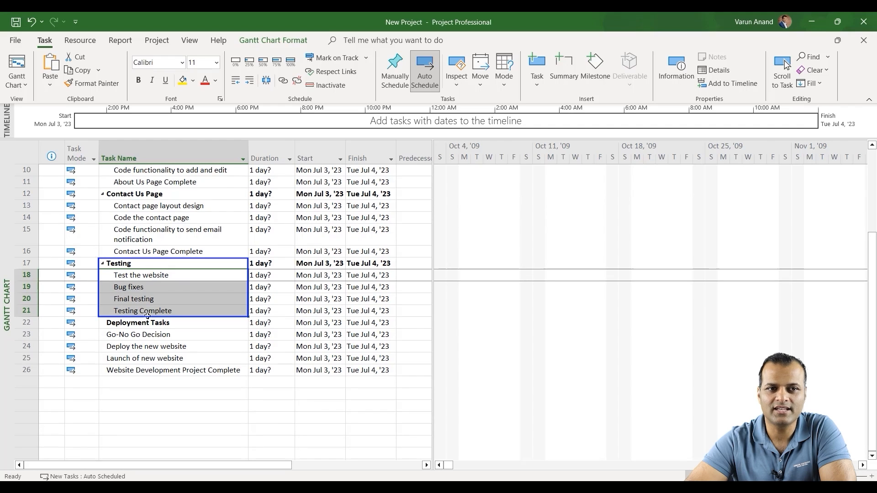
click(140, 335)
drag(139, 323, 143, 374)
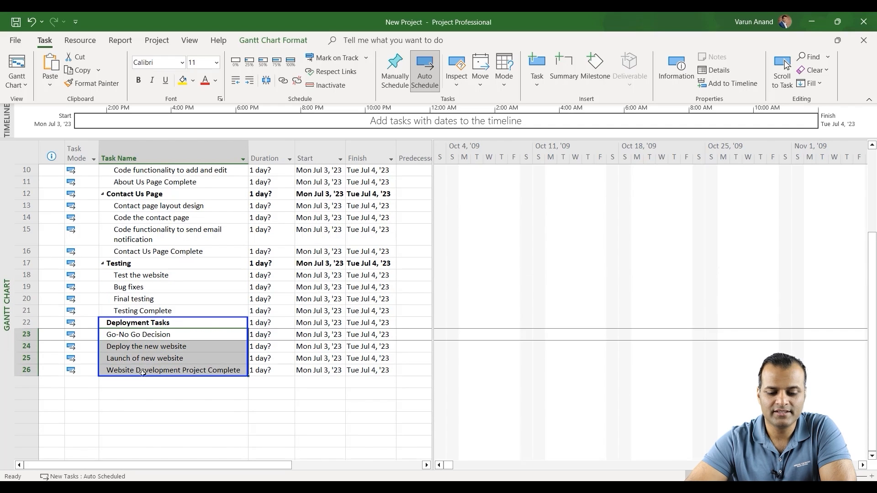
click(249, 85)
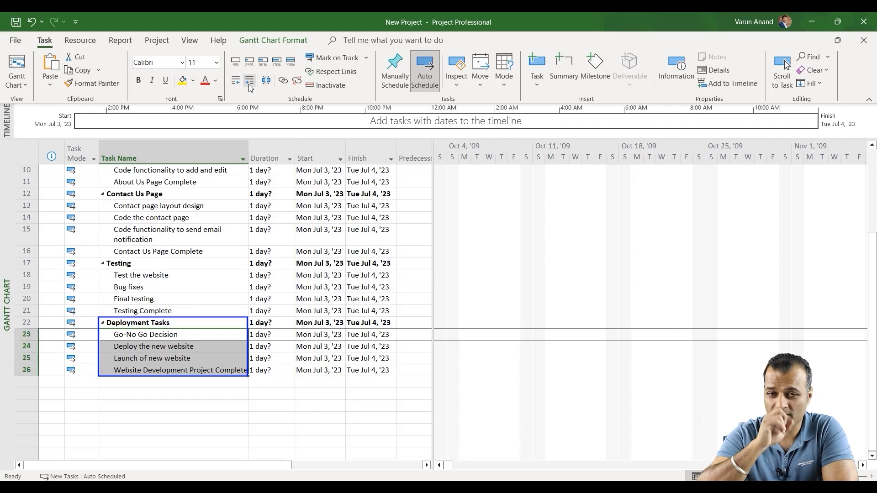
- Try to outdent the Website Development Project task
scroll(225, 211, up, 3)
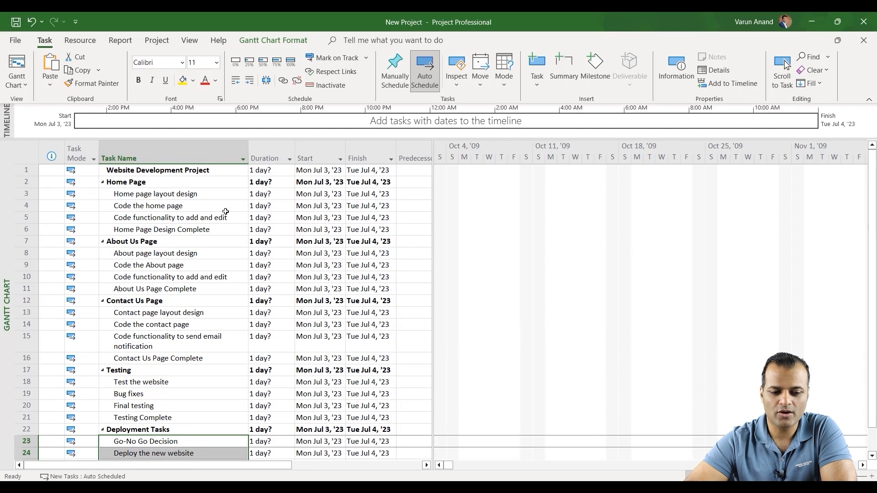
click(117, 170)
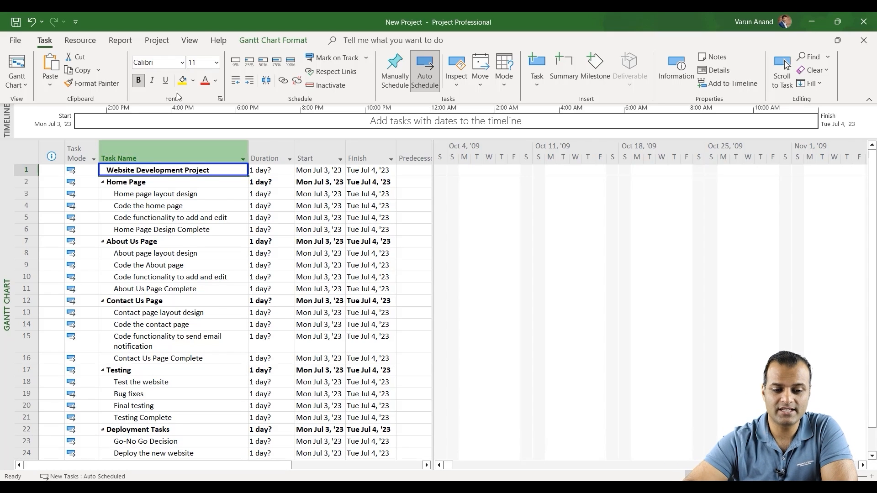
click(237, 83)
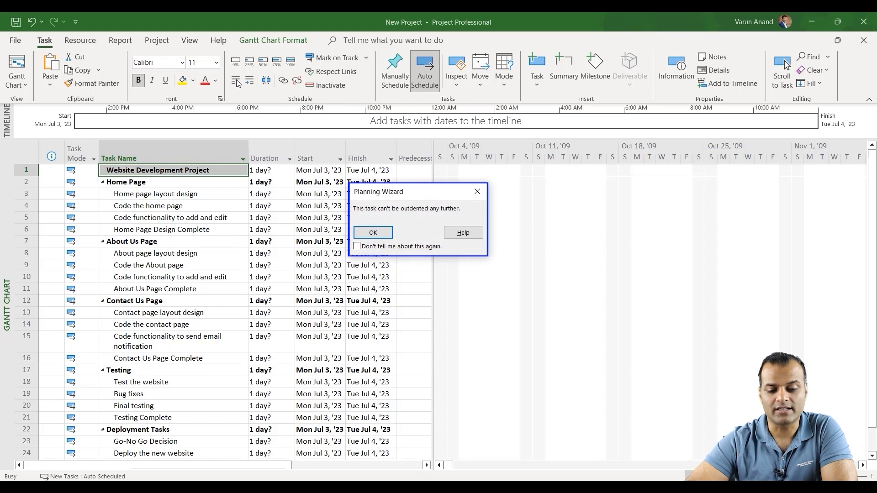
click(373, 232)
- Indent Home Page, About Us Page, Contact Us Page, Testing and Deployment Tasks together beneath Website Development Project
click(145, 183)
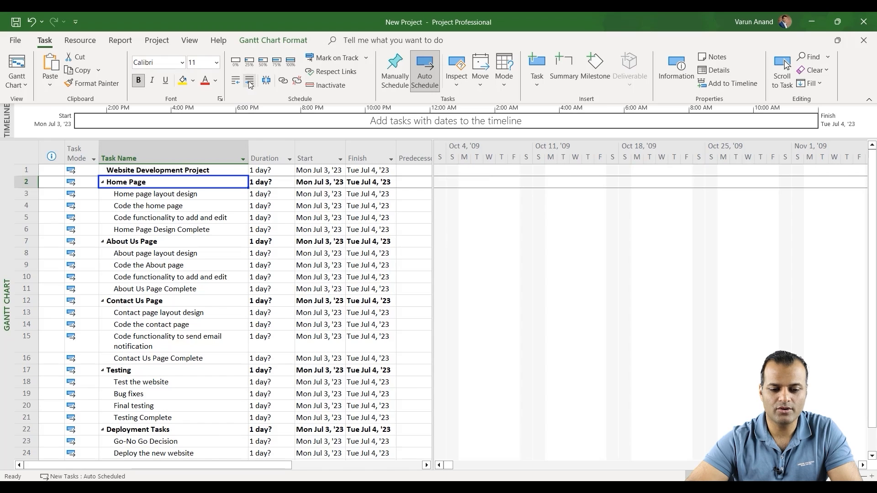
ctrl+click(136, 241)
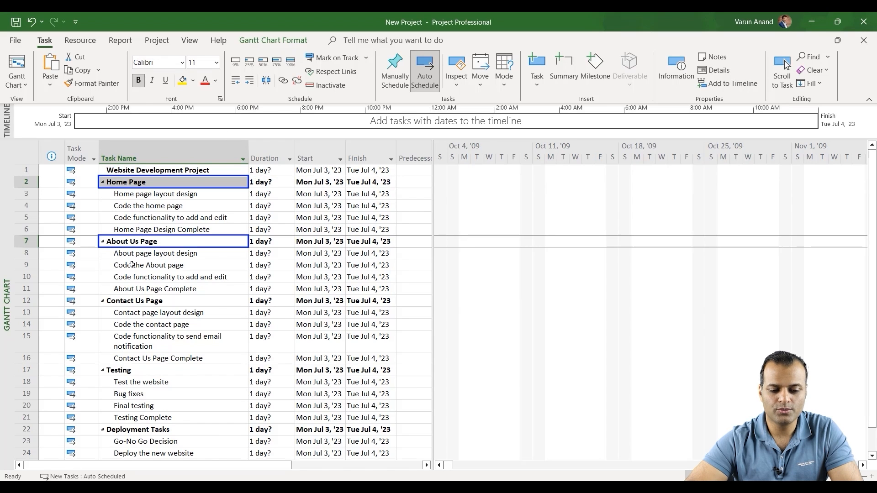
ctrl+click(128, 301)
ctrl+click(128, 371)
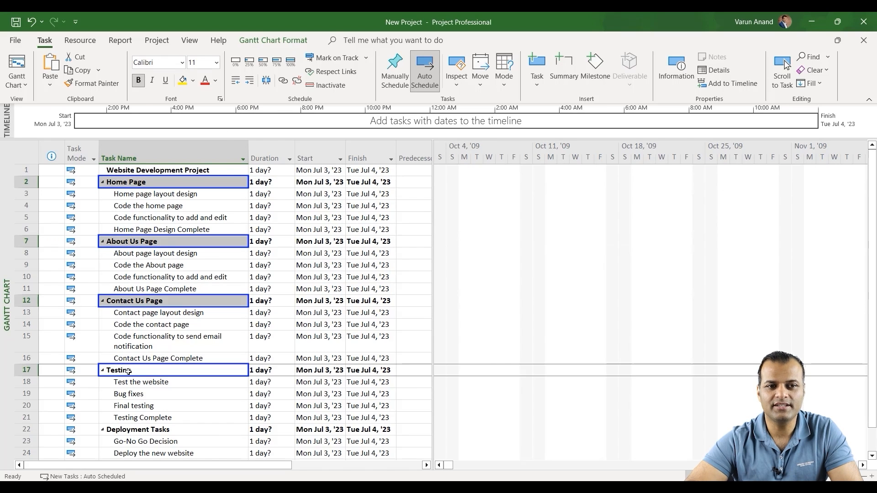
ctrl+click(136, 430)
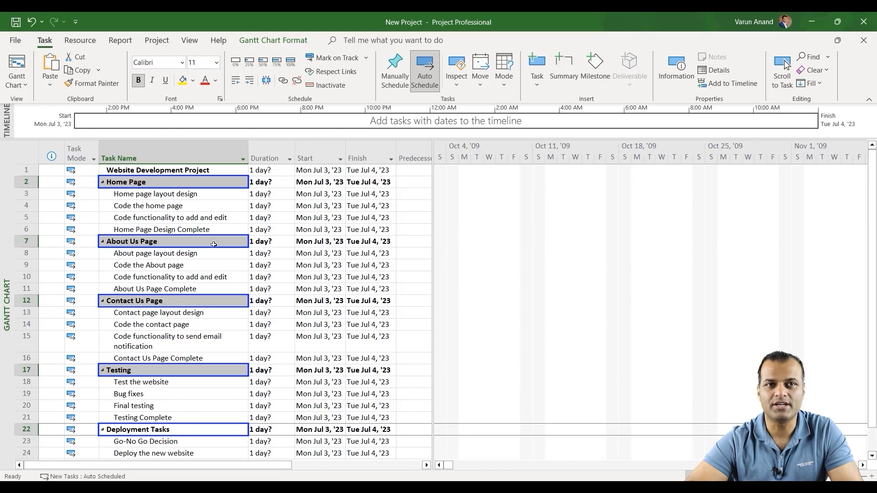
click(250, 87)
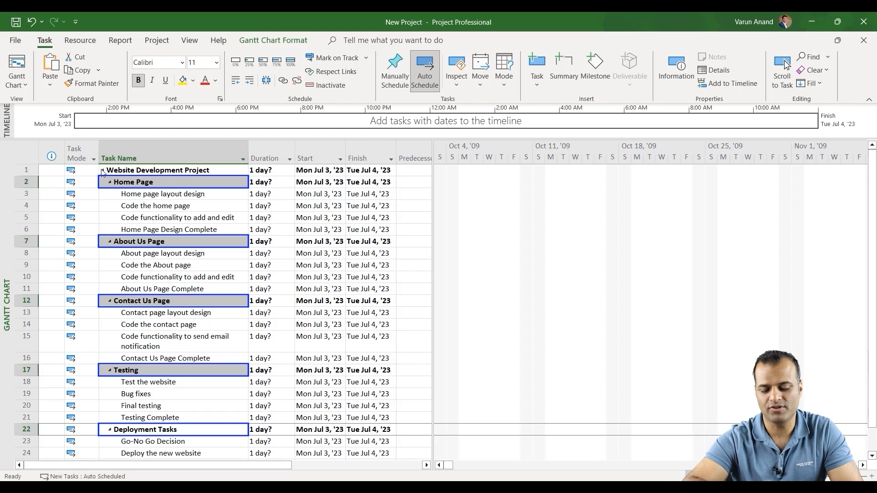
- Try a duration of 0 on the Home Page Design Complete task and discard the entry
click(225, 232)
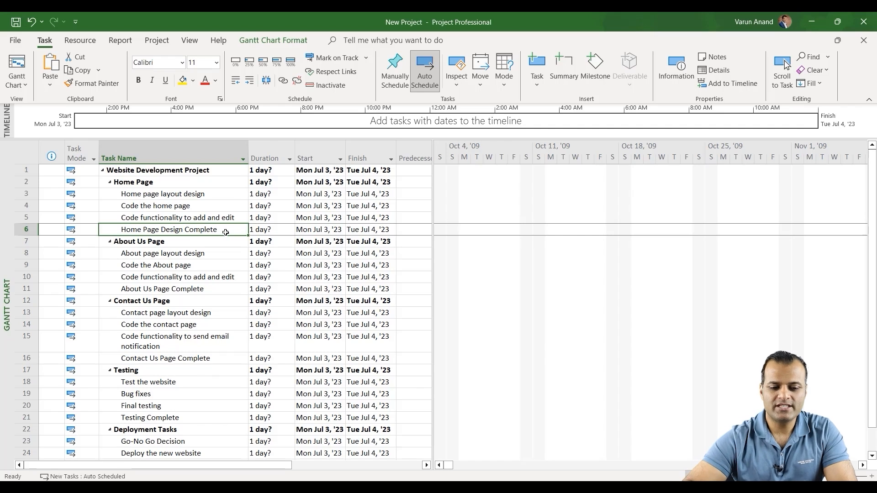
shift+click(132, 183)
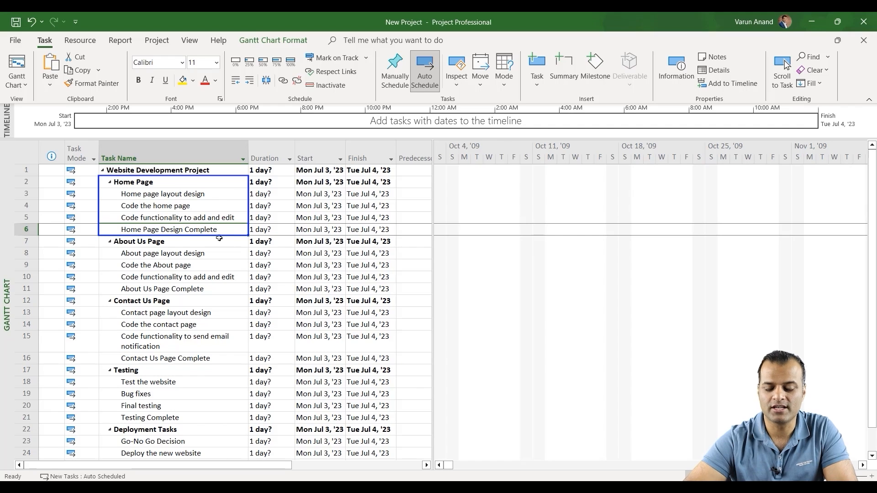
click(258, 232)
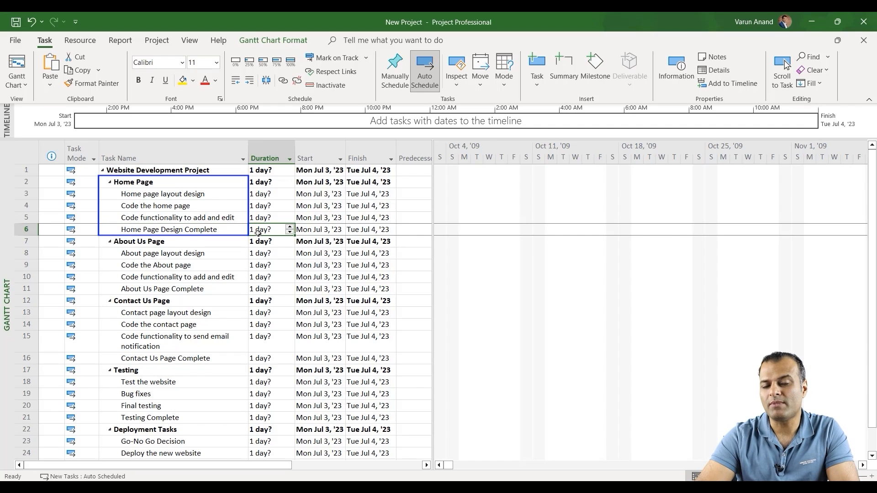
text(0)
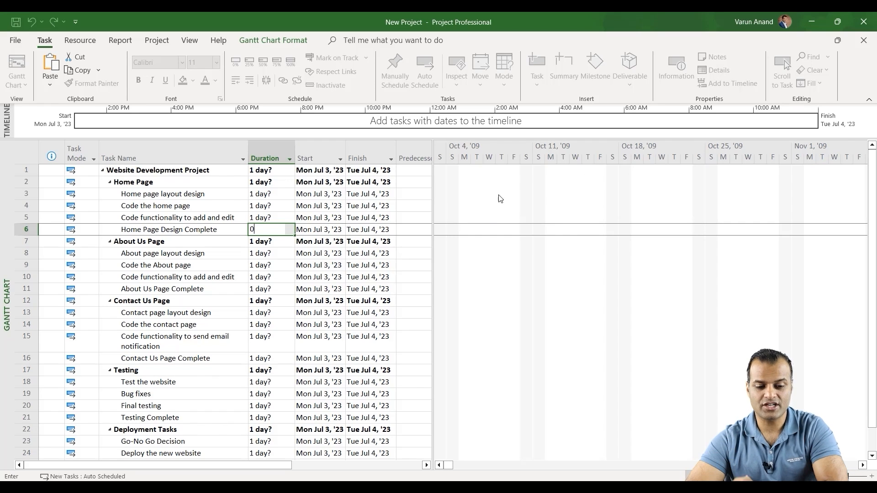
key(Escape)
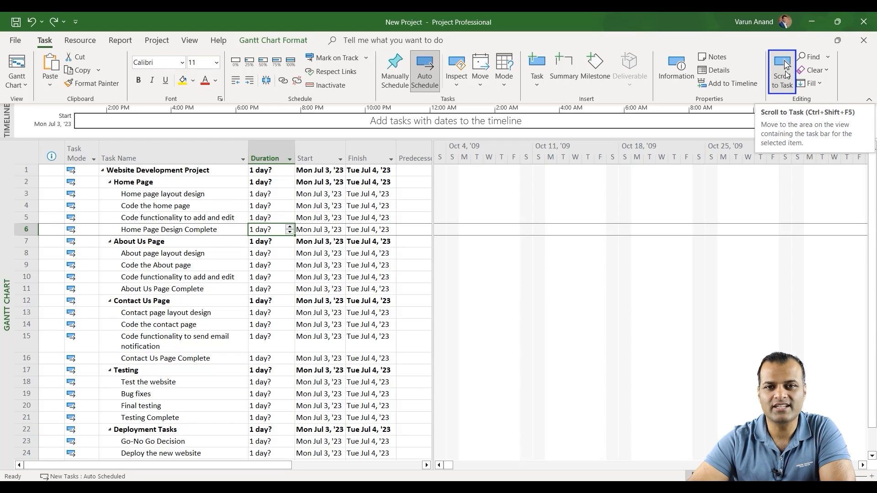
- Bring the Gantt chart to the task bar of Home Page Design Complete
click(786, 65)
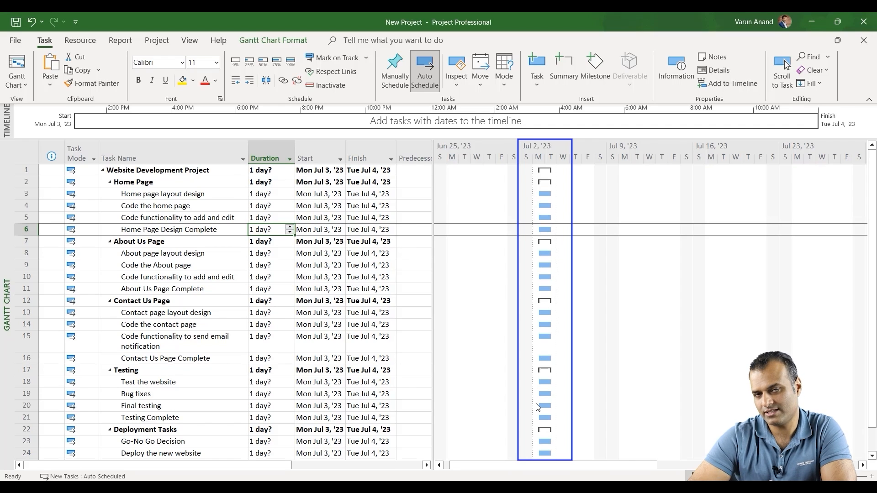
- Add the Scroll to Task command to the Quick Access Toolbar
right_click(782, 81)
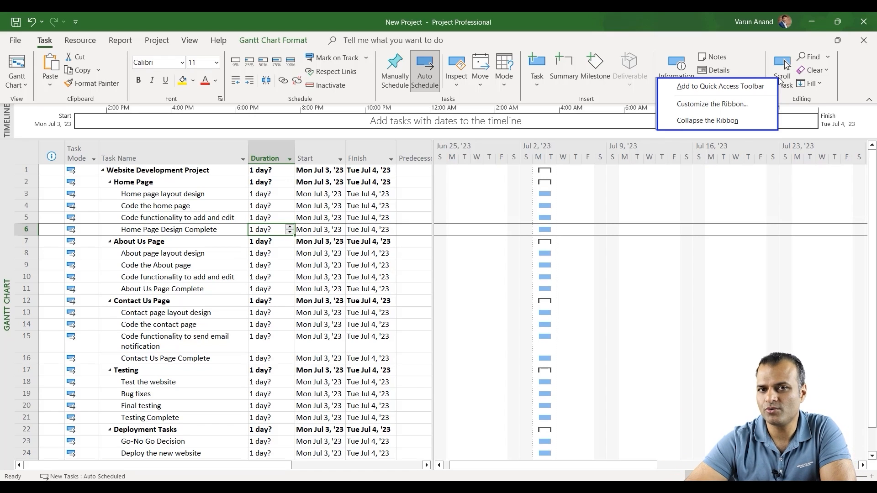
click(746, 86)
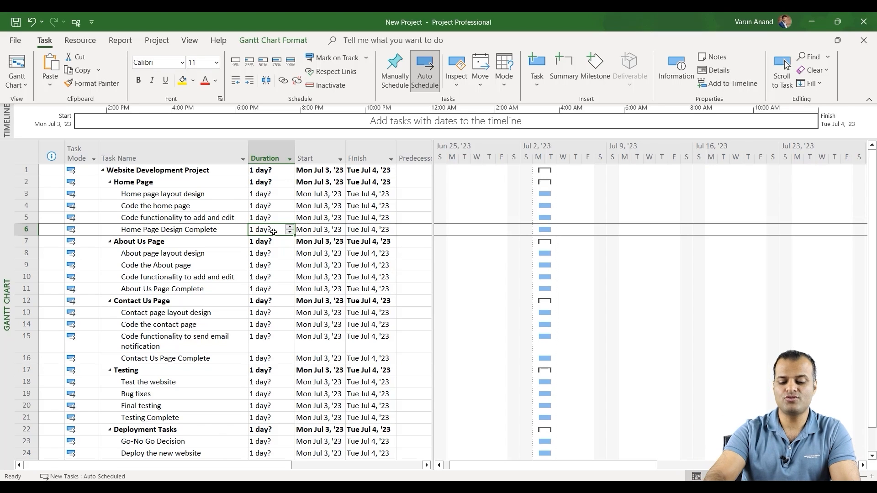
- Make Home Page Design Complete, About Us Page Complete and Contact Us Page Complete milestones by setting their durations to 0 days
text(0)
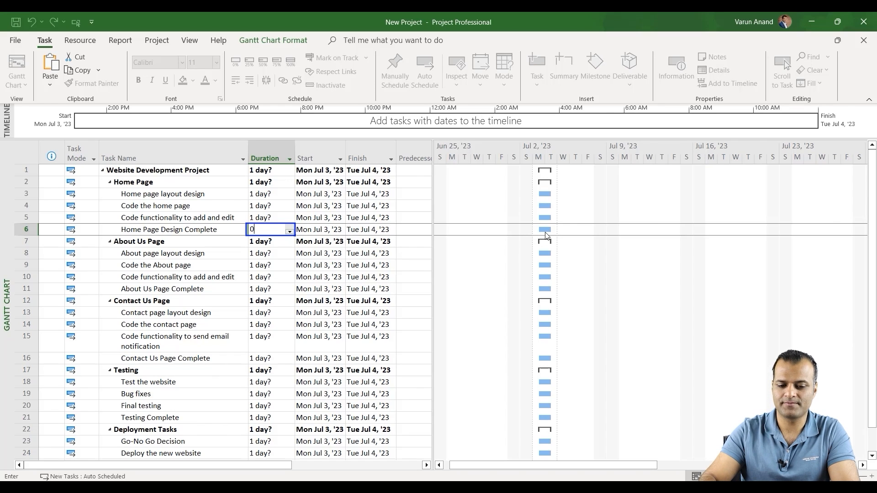
key(Return)
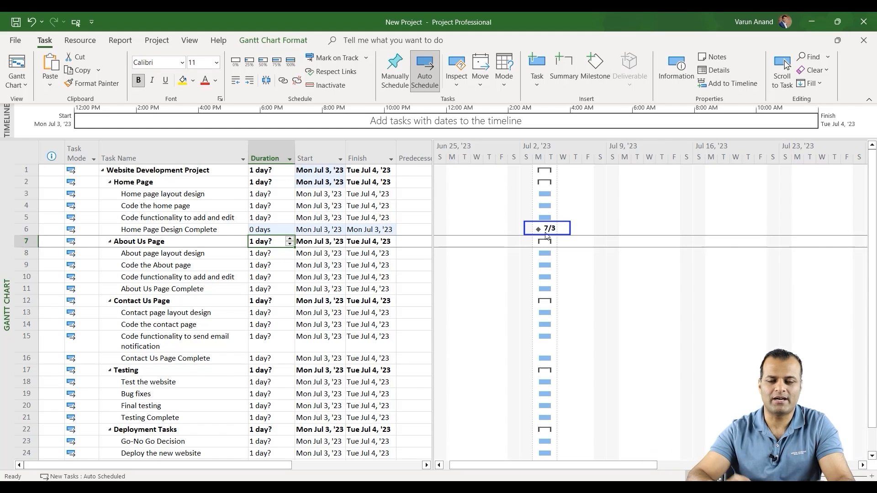
click(267, 287)
text(0)
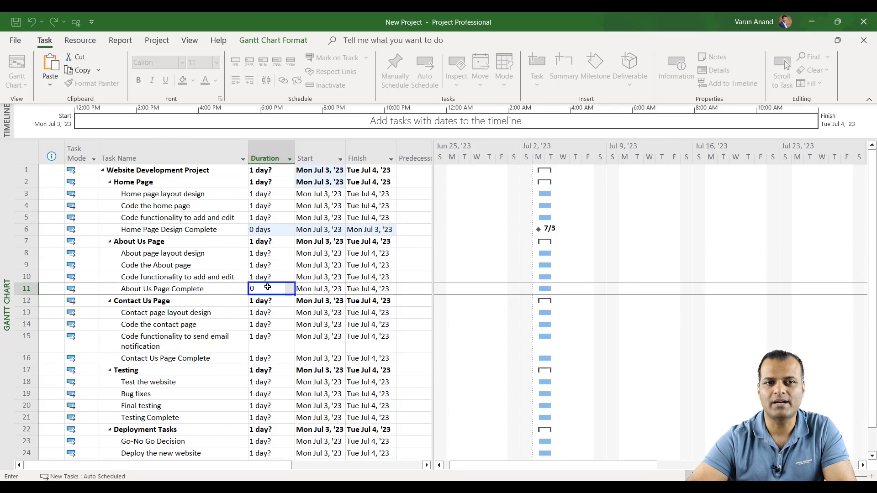
click(255, 359)
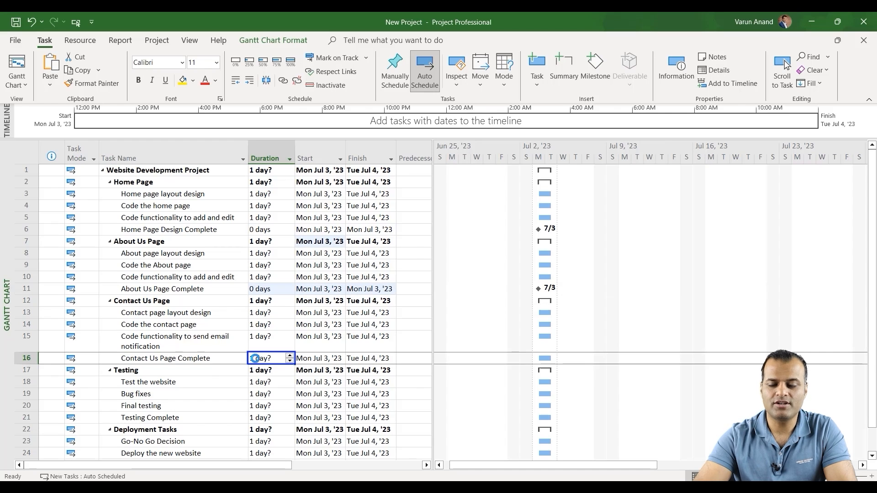
text(0)
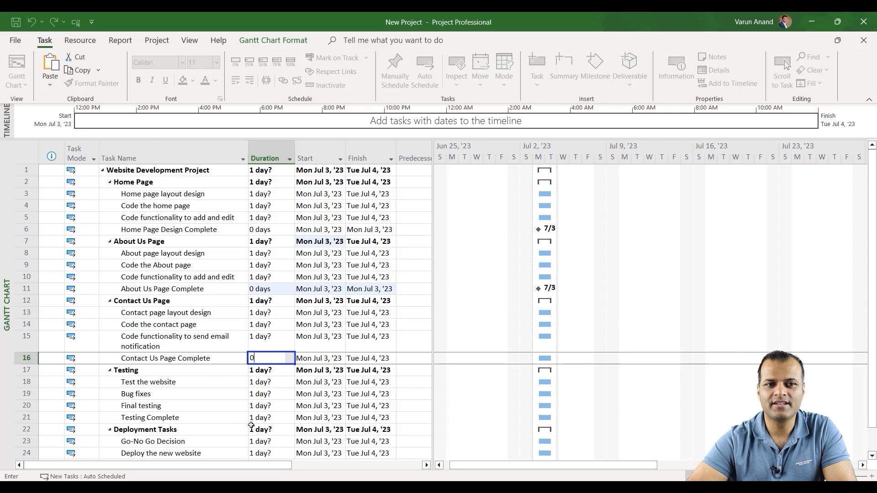
key(Return)
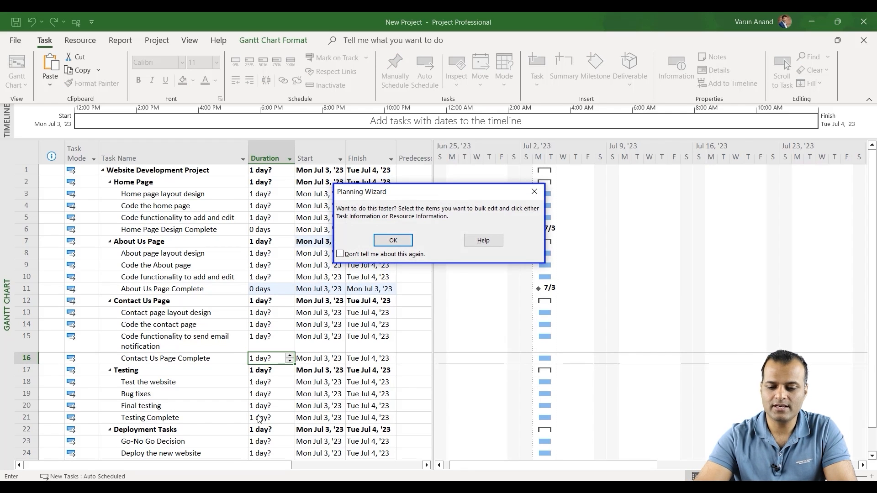
click(389, 241)
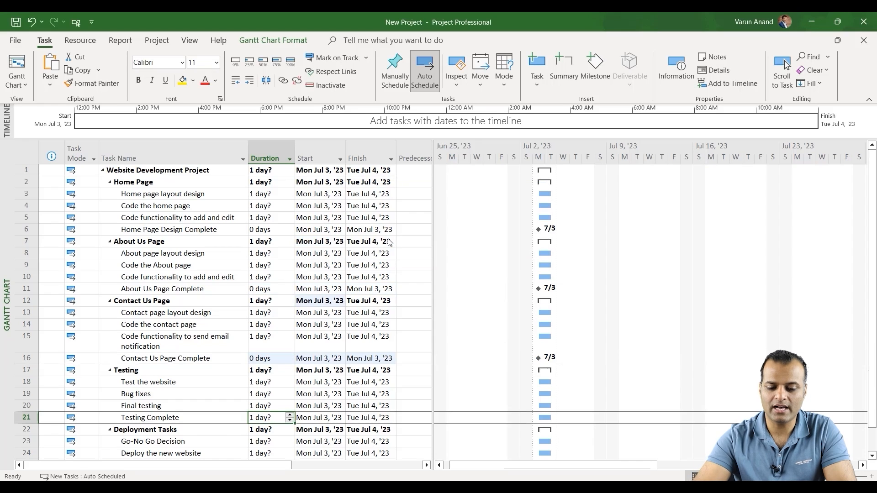
- Set the durations of Testing Complete and Website Development Project Complete to 0 days to make them milestones
scroll(389, 241, down, 2)
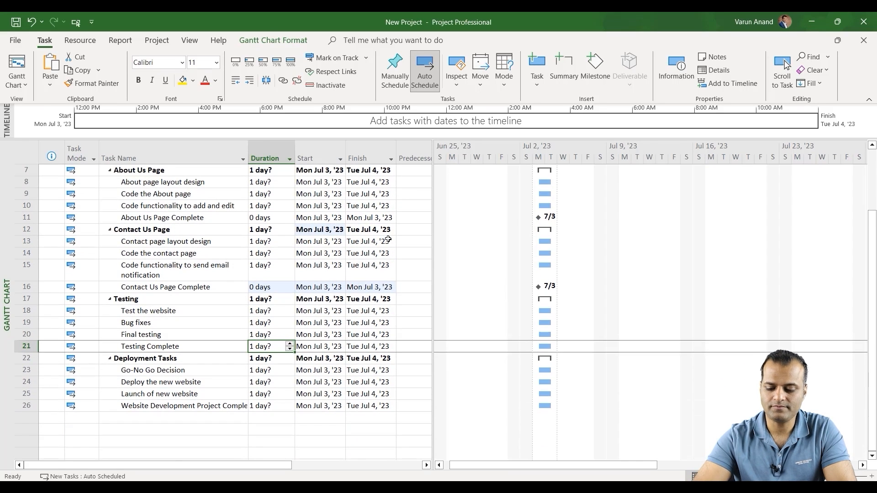
text(0)
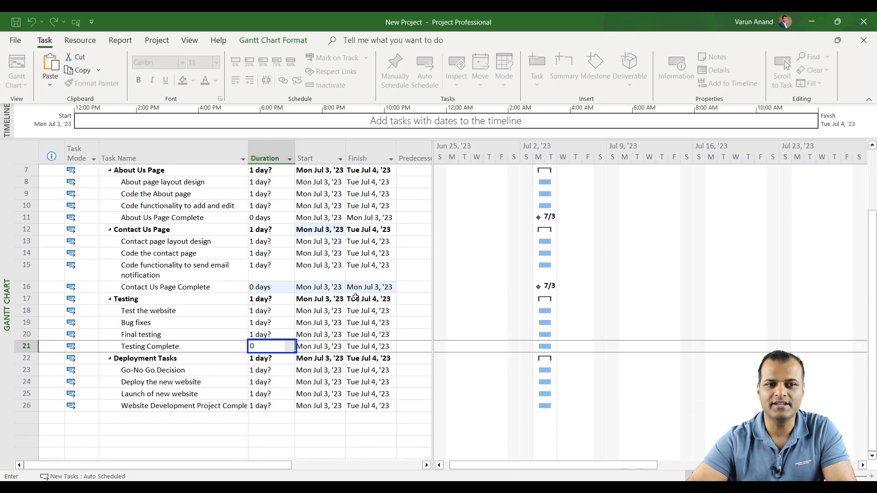
click(263, 406)
text(0)
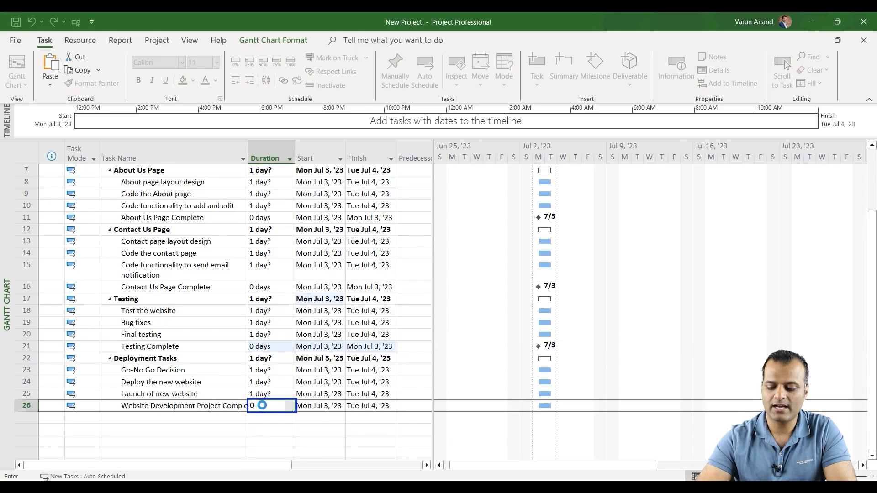
key(Return)
scroll(221, 337, up, 2)
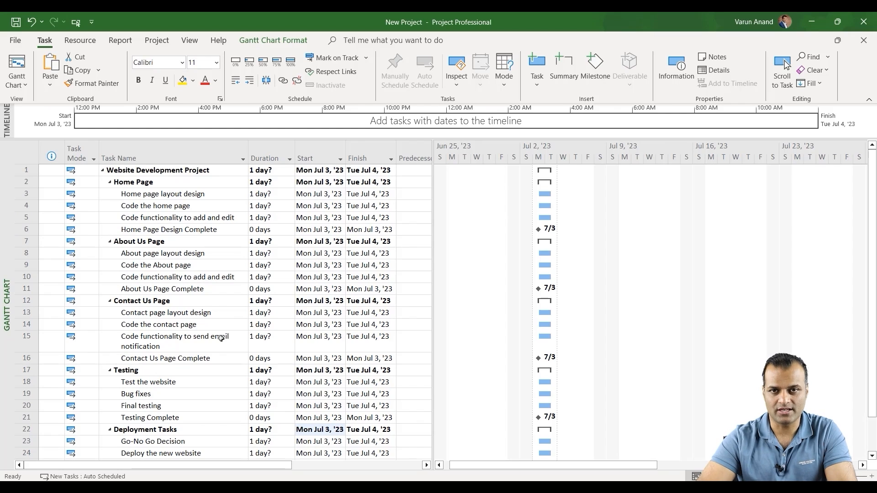
- Widen the task table to expose the whole Predecessors column and select that column
drag(433, 176, 492, 183)
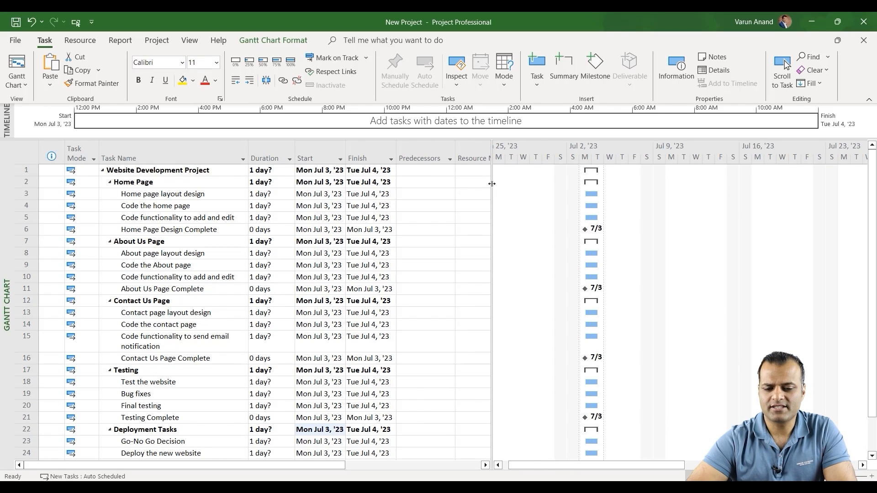
click(415, 144)
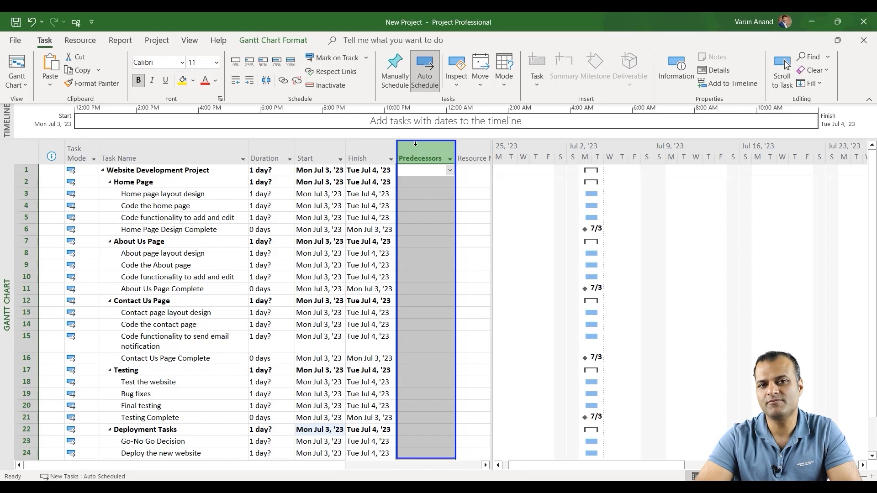
- Examine the Home Page subtasks, from layout design to Home Page Design Complete, to work out the order they depend on each other
click(149, 205)
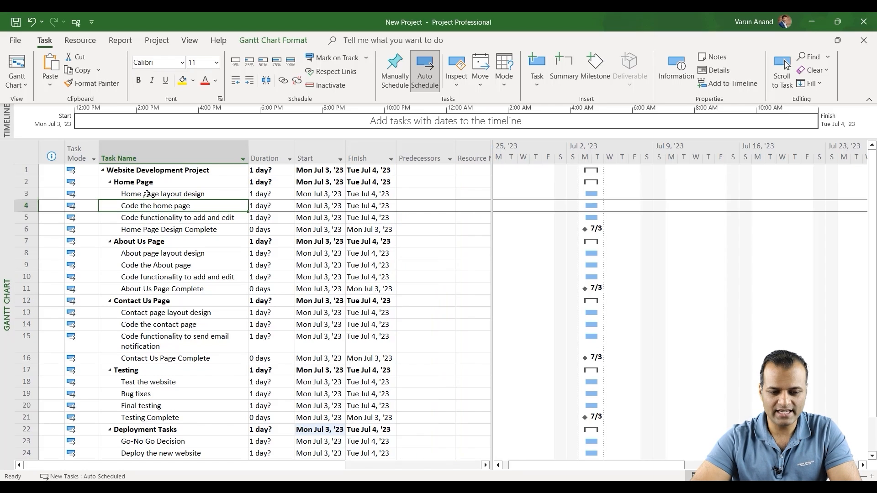
drag(27, 193, 32, 232)
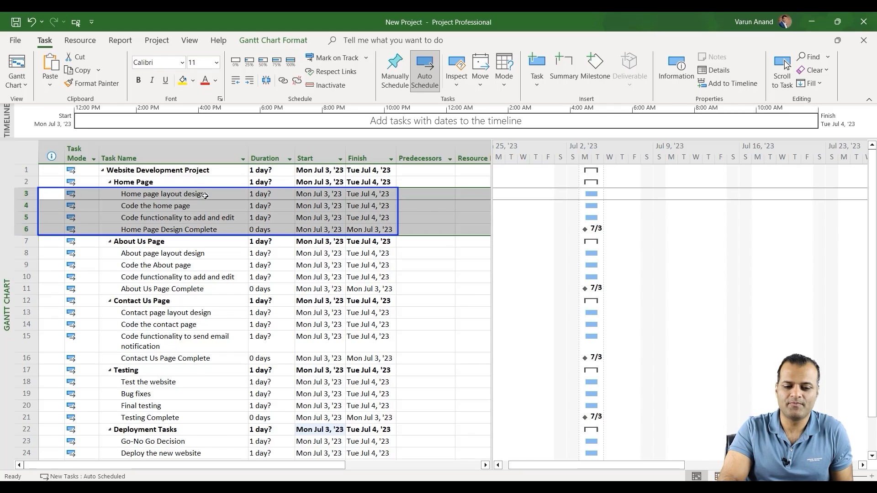
click(165, 203)
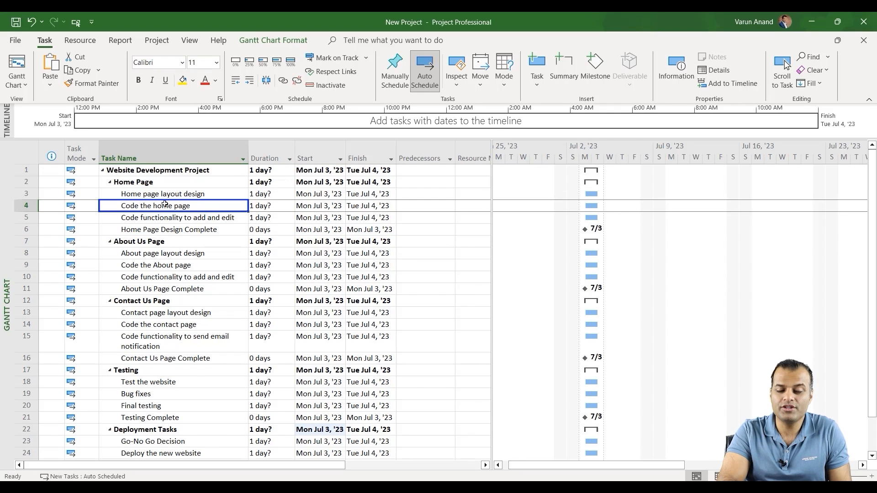
click(155, 193)
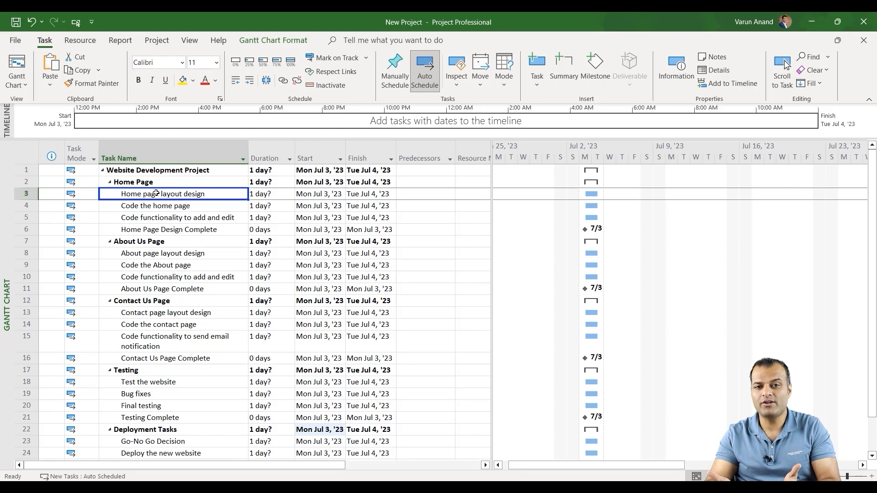
click(157, 216)
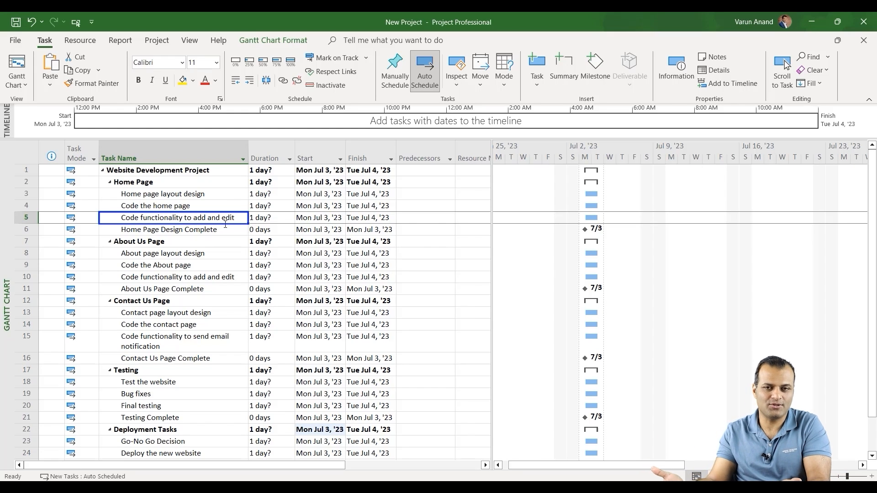
click(153, 197)
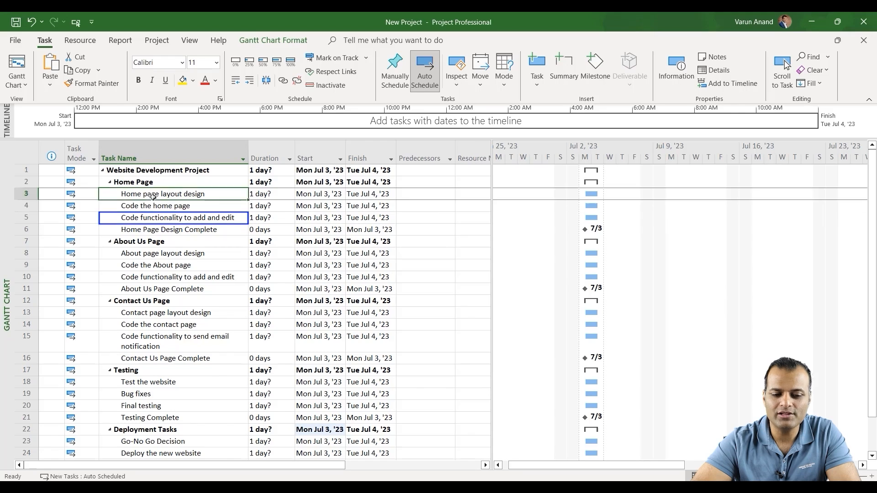
drag(153, 197, 154, 218)
click(155, 230)
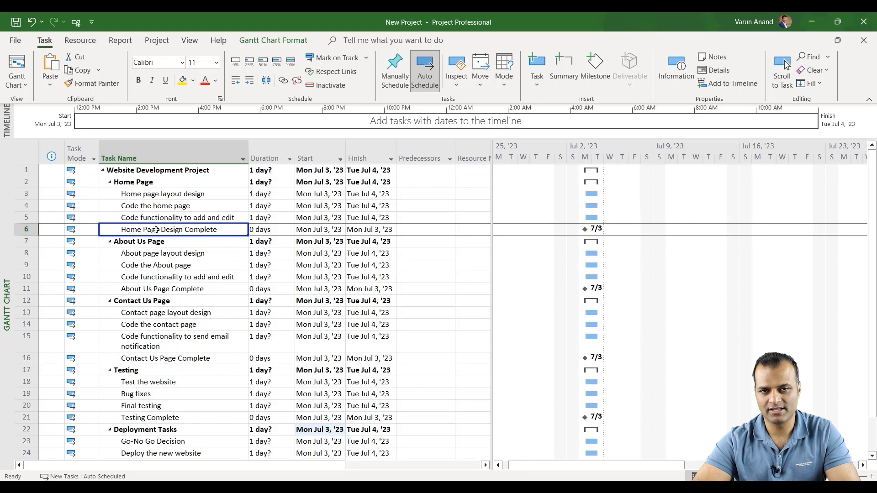
- Link the four Home Page subtasks in sequence, from Home page layout design through Home Page Design Complete
drag(24, 193, 26, 227)
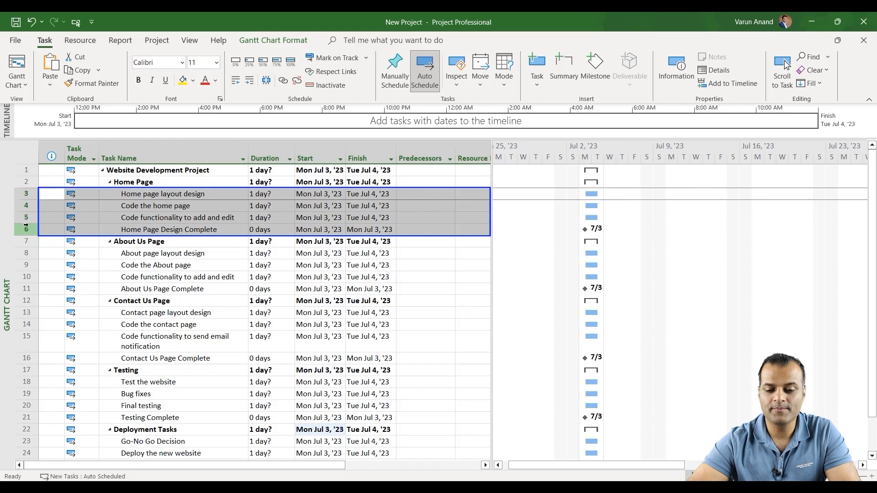
click(283, 80)
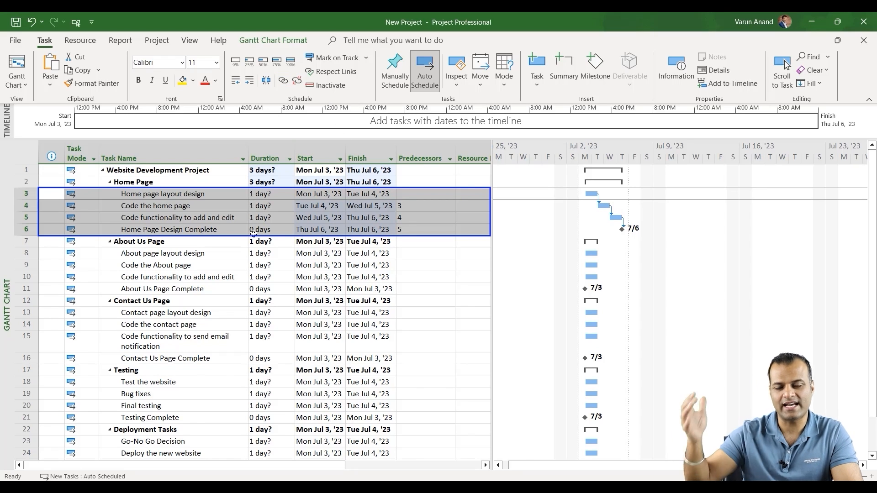
- Set the Home Page durations: layout design 5 days, Code the home page 2 days, add and edit functionality 4 days
click(270, 197)
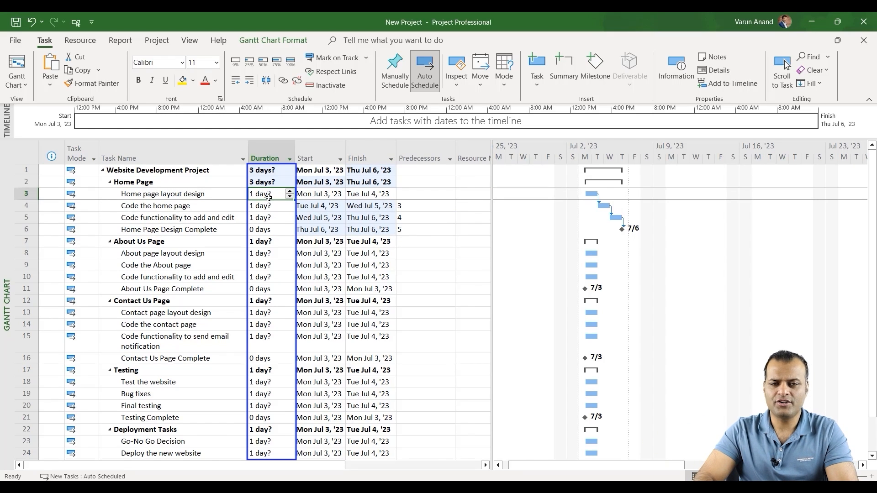
text(5 days)
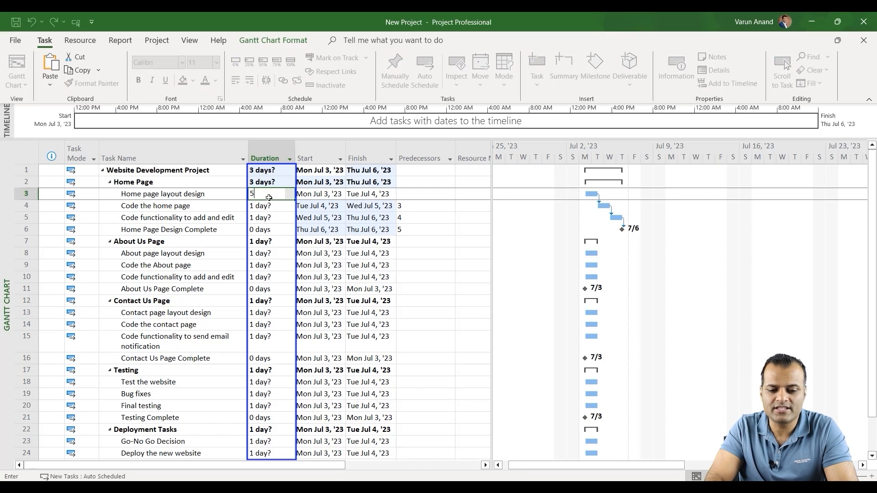
key(Return)
text(2)
key(Return)
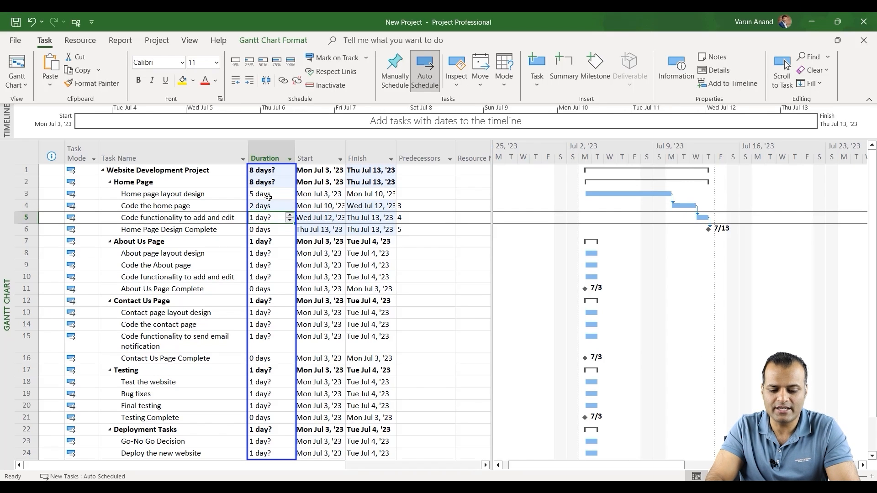
text(4)
key(Return)
- Set the About Us Page durations: layout design 2 days, Code the About page 6 days, add and edit functionality 7 days
key(Down)
key(Down)
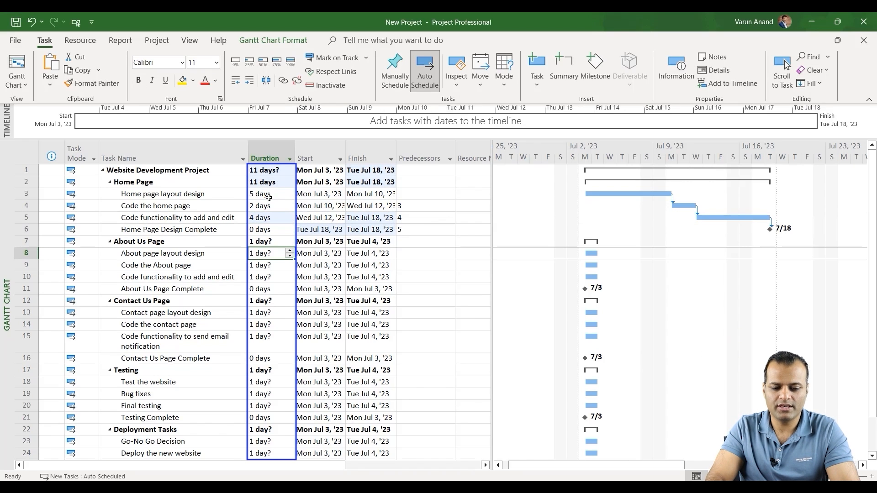
text(2)
key(Return)
text(6)
key(Return)
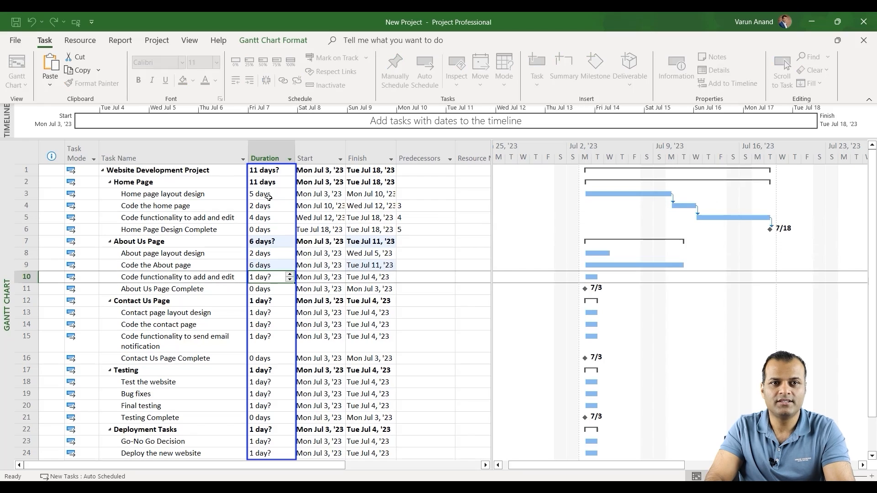
text(7)
key(Return)
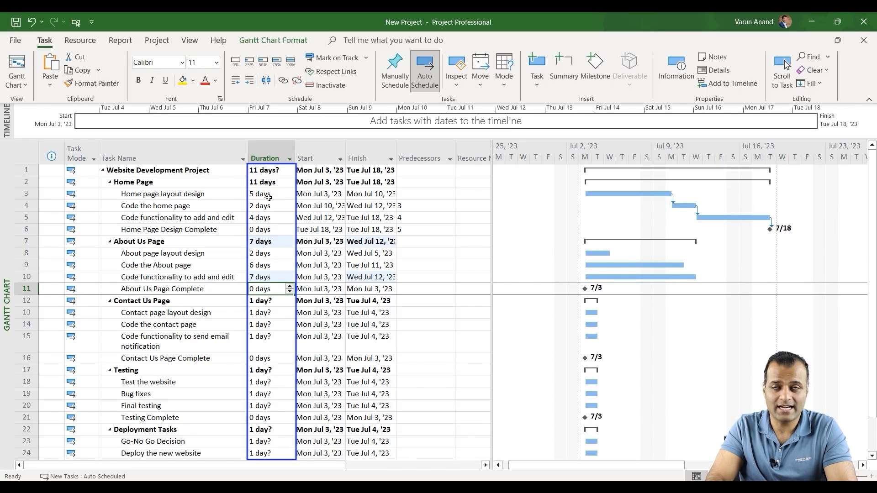
- Set the Contact Us Page durations: layout design 3 days, Code the contact page 4 days, email notification functionality 6 days
key(Down)
key(Down)
text(3)
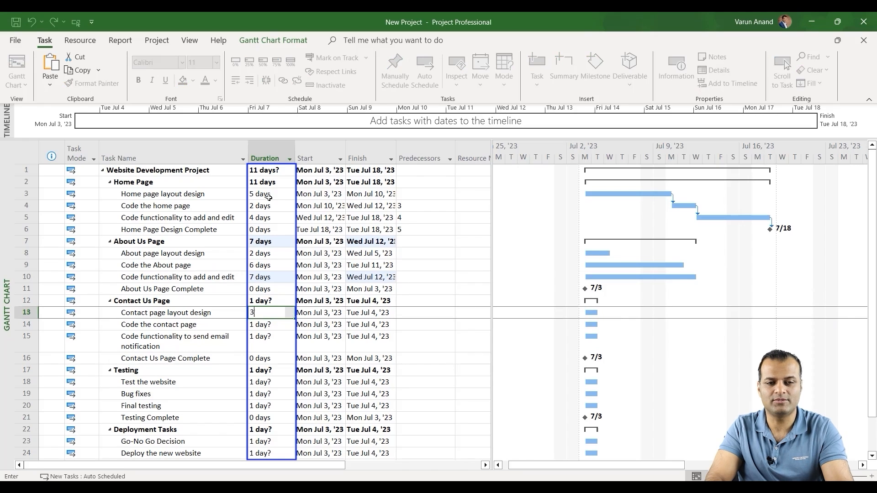
key(Return)
text(4)
key(Return)
text(6)
key(Return)
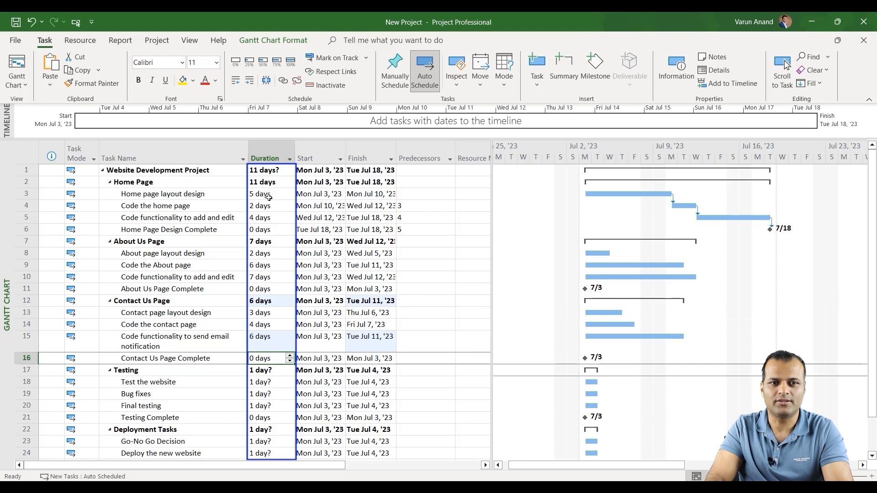
- Set the Testing durations: Test the website 3 days, Bug fixes 5 days, Final testing 6 days
key(Down)
key(Down)
text(3)
key(Return)
text(5)
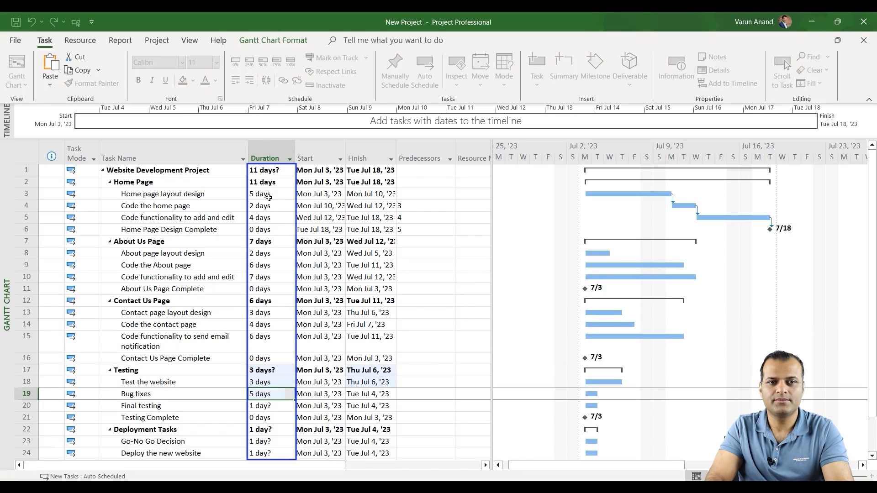
key(Return)
text(6)
key(Return)
- Set the Deployment Tasks durations to 1 day each for Go-No Go Decision, Deploy the new website and Launch of new website
key(Down)
key(Down)
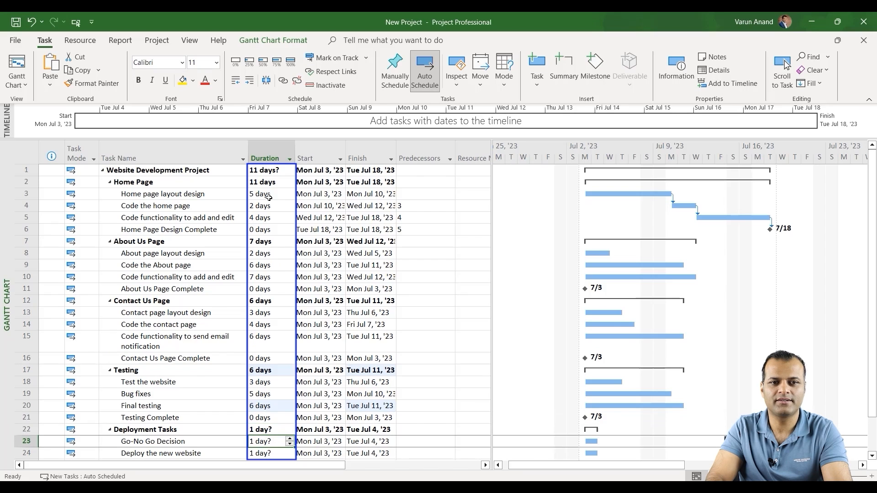
text(1)
key(Return)
text(1)
key(Return)
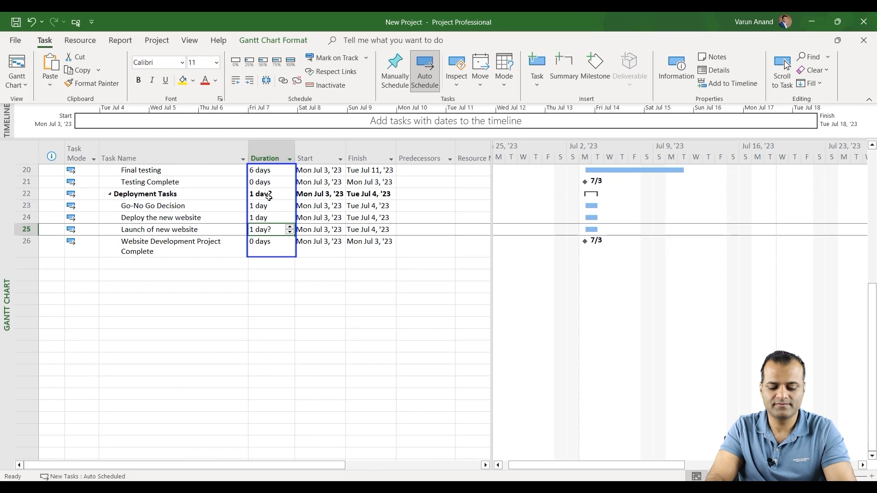
text(3)
key(Return)
key(Up)
text(1)
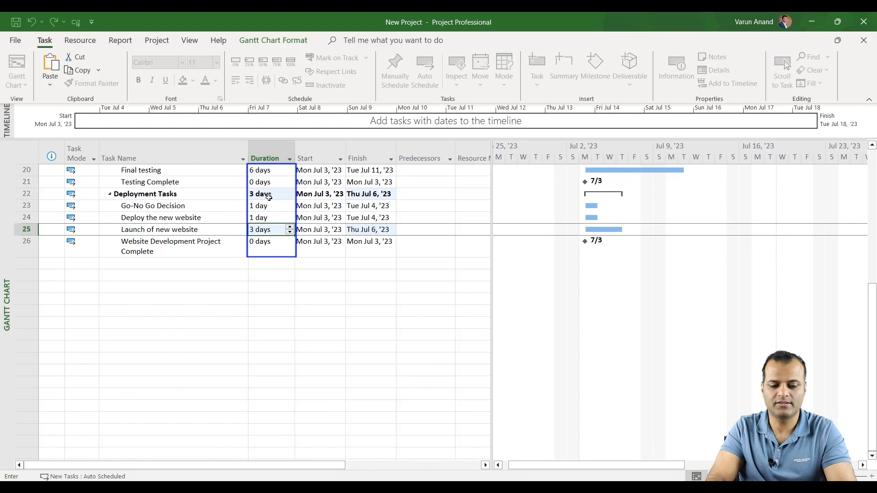
key(Return)
- Link the About Us Page tasks in sequence, from About page layout design through About Us Page Complete
key(Up)
key(Up)
key(Up)
key(Up)
key(Up)
key(Up)
key(Up)
key(Up)
key(Up)
key(Up)
key(Up)
key(Up)
key(Up)
key(Up)
key(Up)
key(Up)
key(Up)
key(Up)
key(Up)
key(Up)
key(Up)
key(Up)
key(Up)
key(Up)
key(Up)
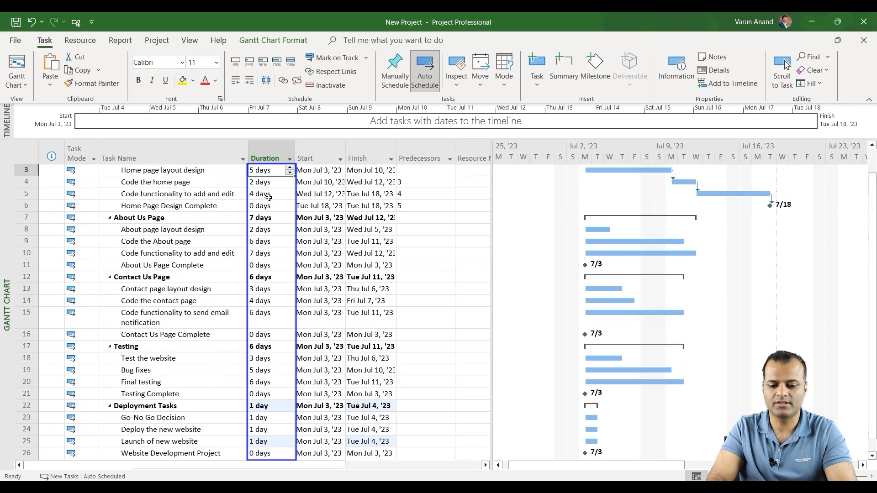
key(Down)
key(Down)
key(Down)
key(Down)
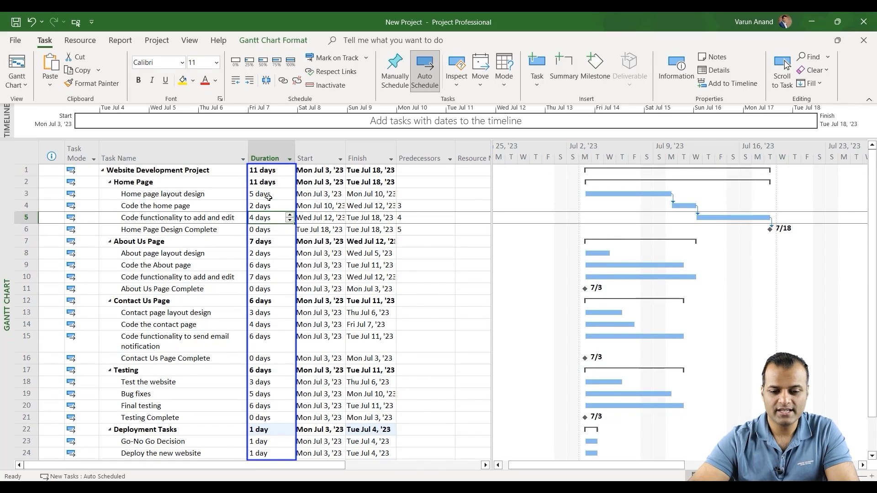
click(27, 256)
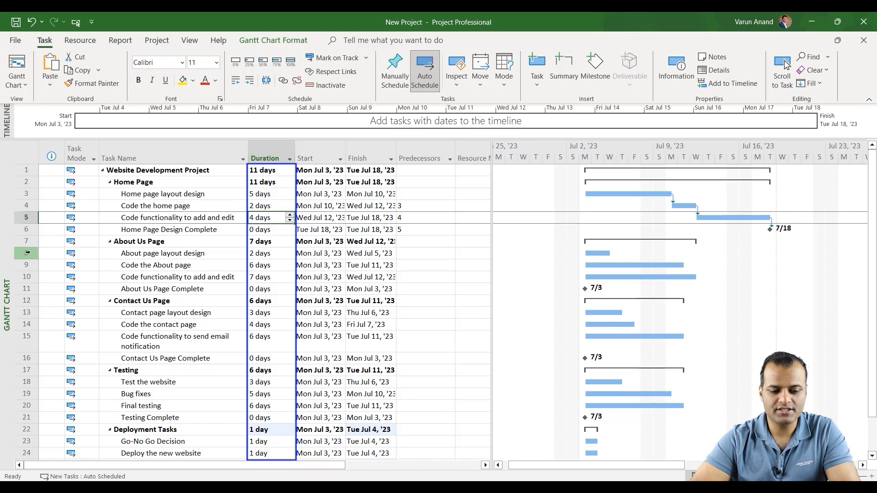
drag(27, 263, 27, 289)
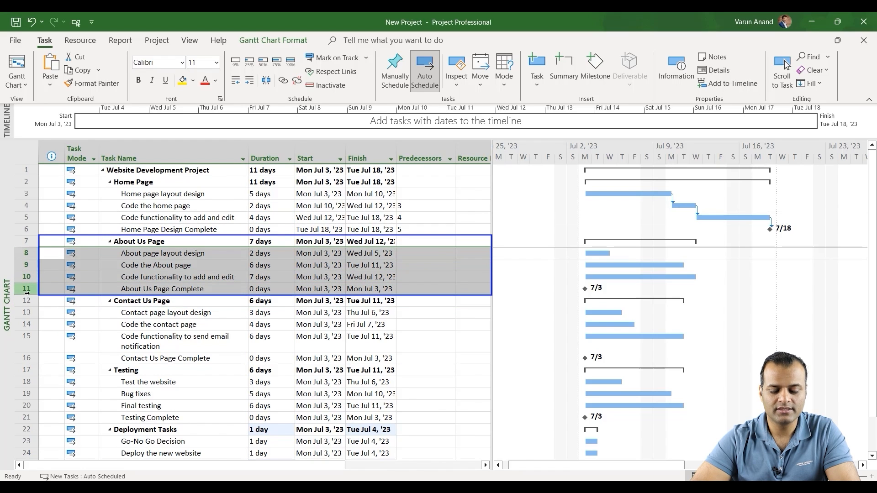
click(282, 82)
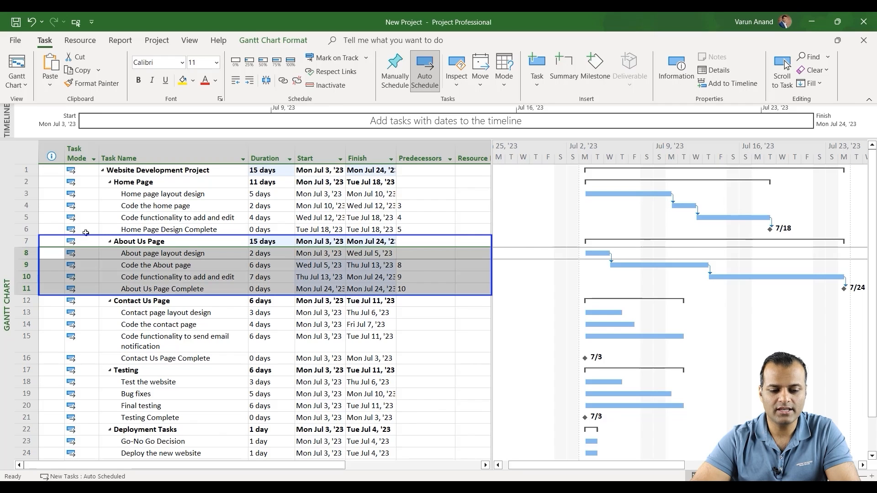
- Link the Home Page Design Complete milestone to About page layout design as its predecessor
click(32, 230)
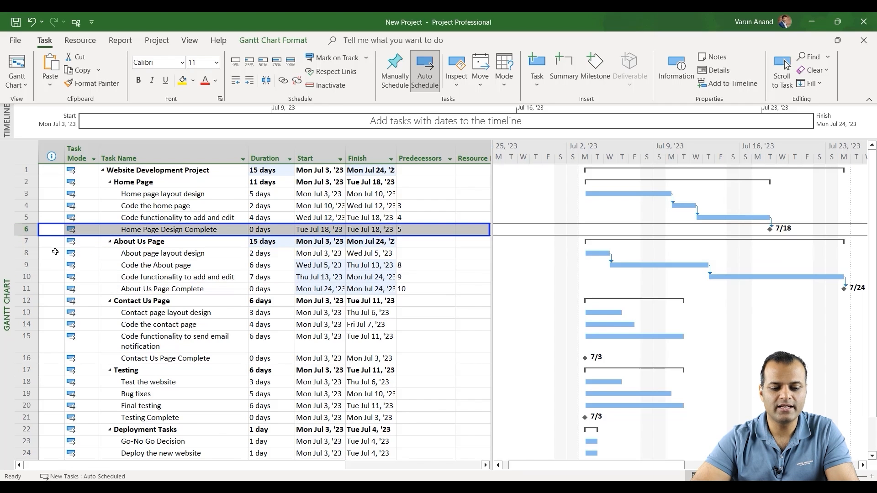
ctrl+click(26, 253)
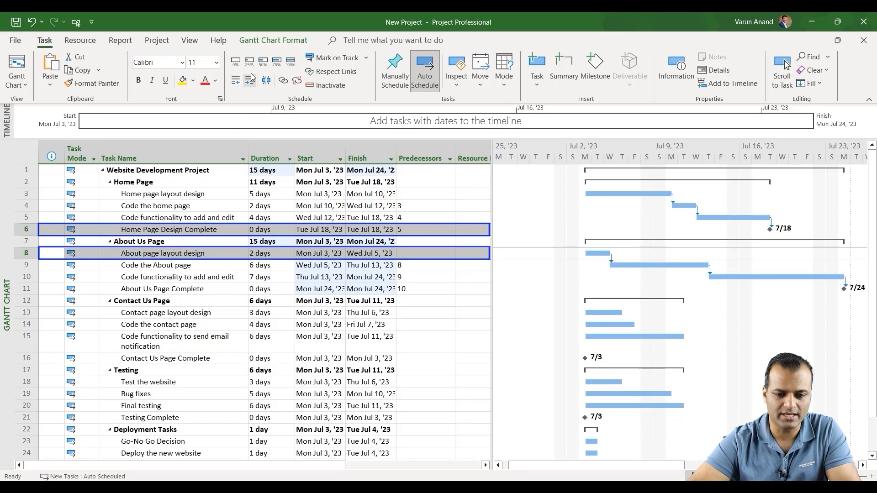
click(282, 81)
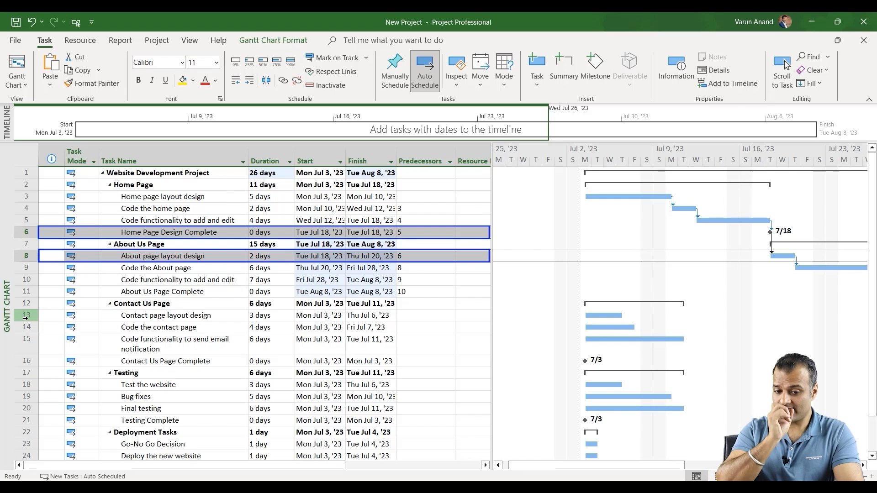
- Make About page layout design the predecessor of Contact page layout design, and link the Contact Us Page tasks in sequence through their completion milestone
click(166, 313)
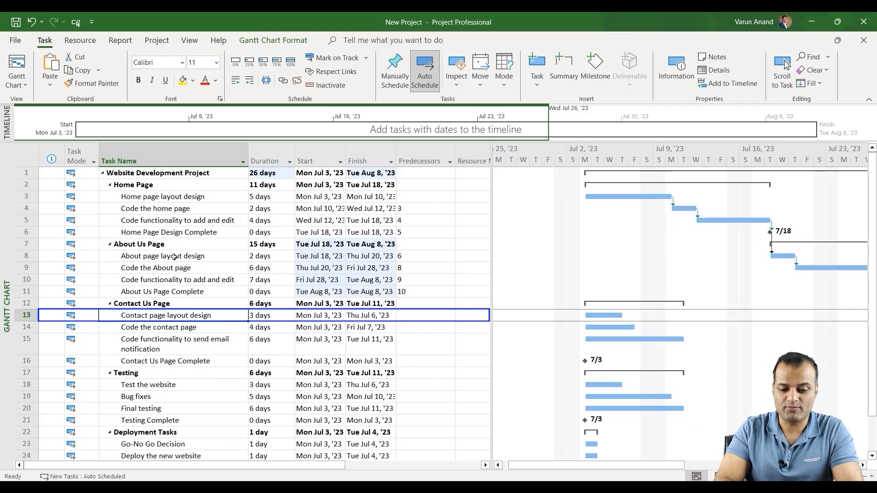
click(24, 257)
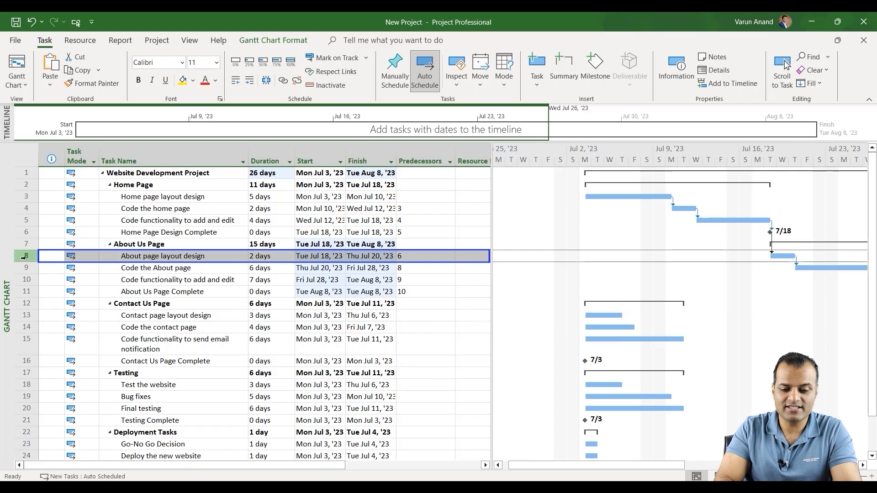
ctrl+click(24, 315)
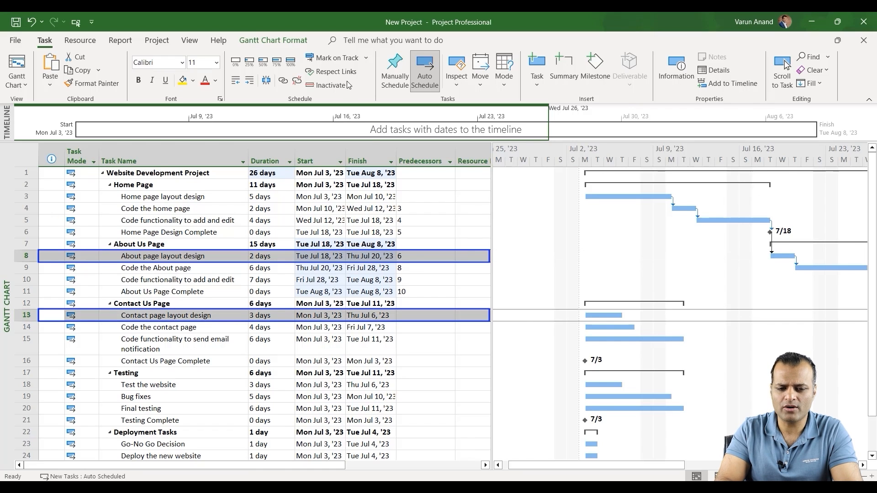
click(284, 79)
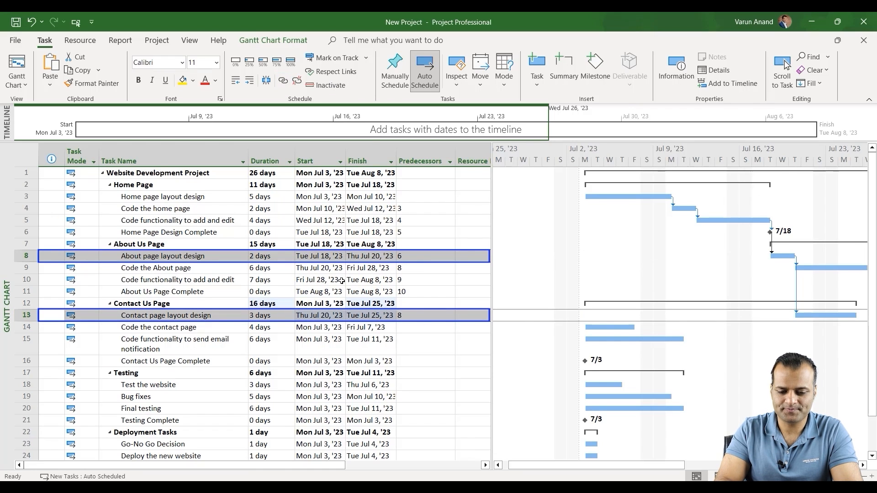
drag(23, 315, 21, 361)
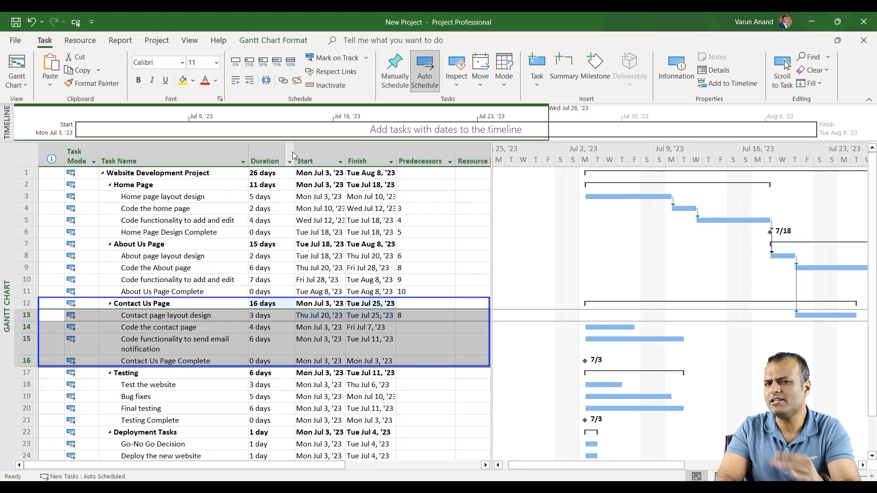
click(283, 81)
- Link the Testing tasks in sequence through Testing Complete, and likewise the Deployment Tasks through Website Development Project Complete
scroll(278, 350, down, 2)
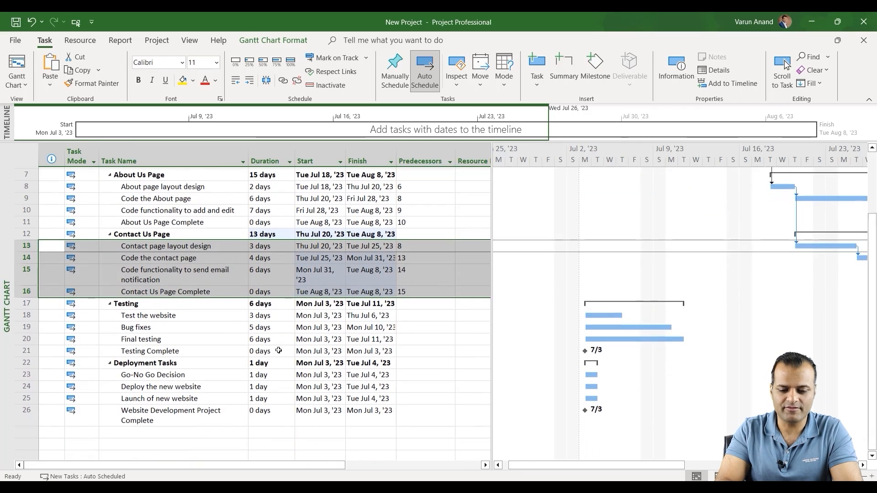
drag(26, 302, 26, 348)
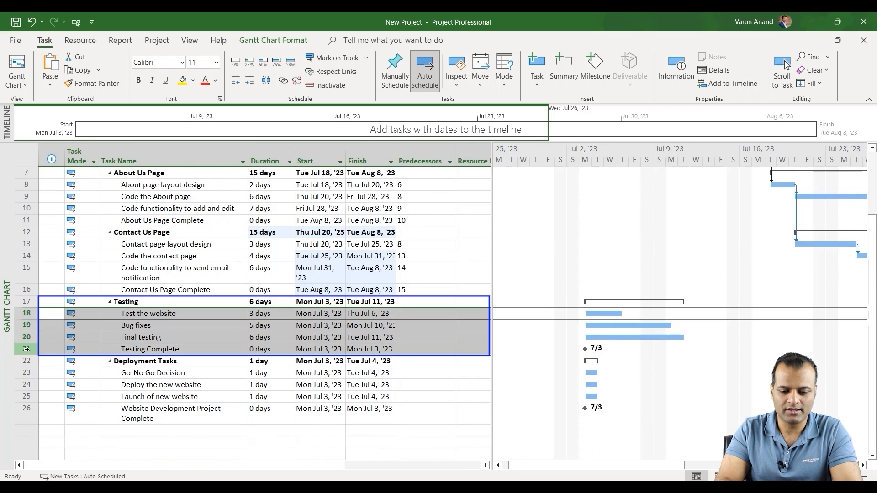
click(284, 82)
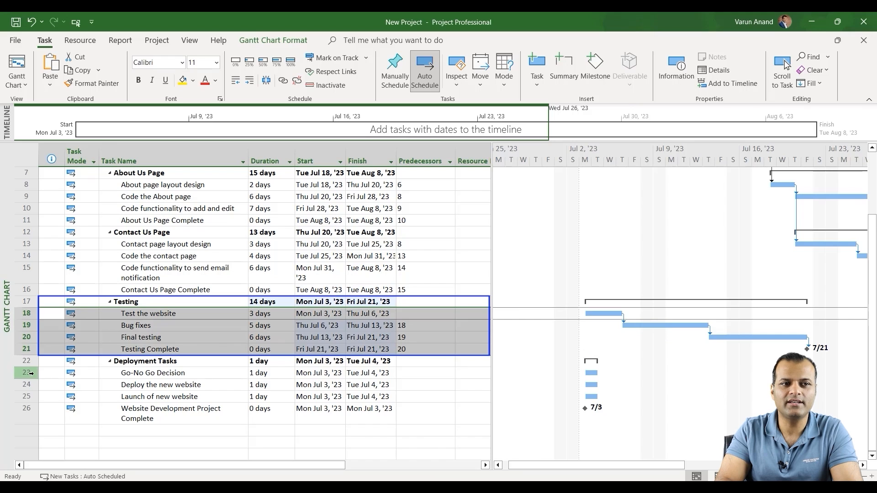
drag(26, 362, 30, 424)
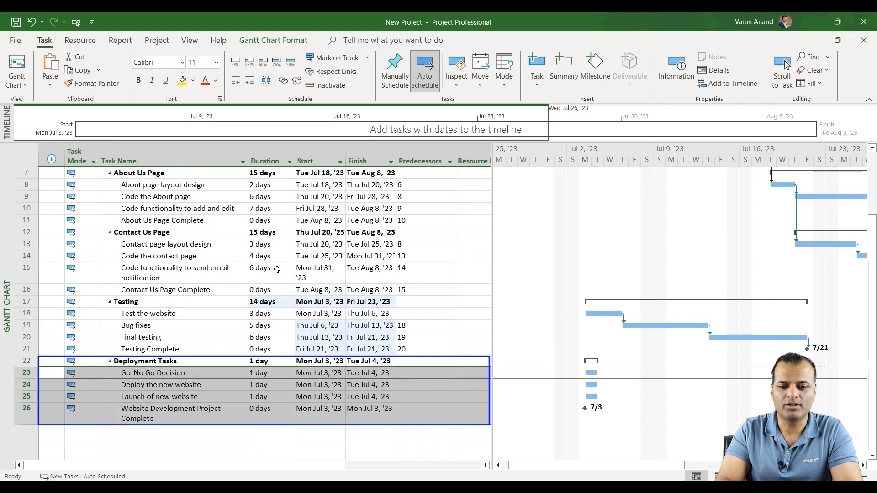
click(283, 81)
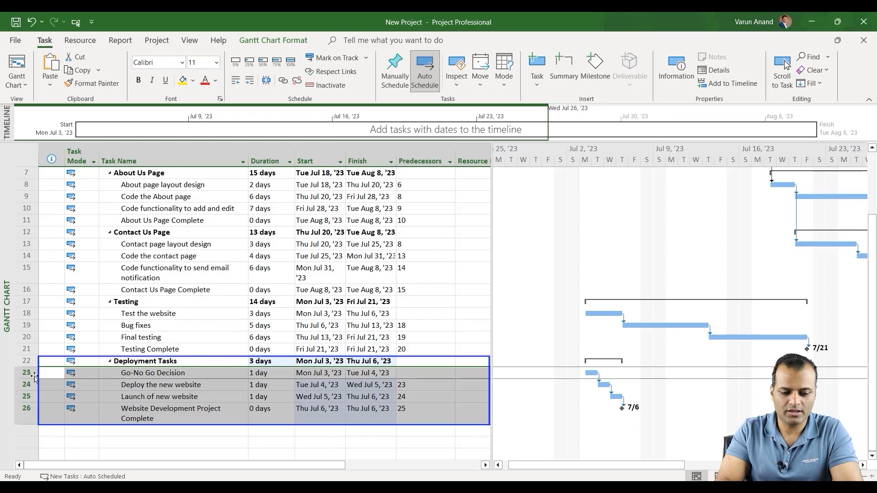
- Link the Testing Complete milestone to Go-No Go Decision as its predecessor
click(26, 349)
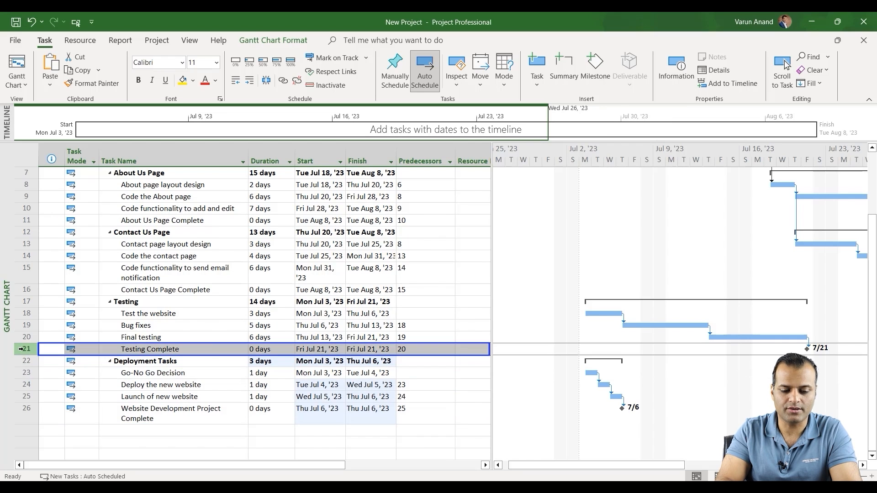
ctrl+click(20, 372)
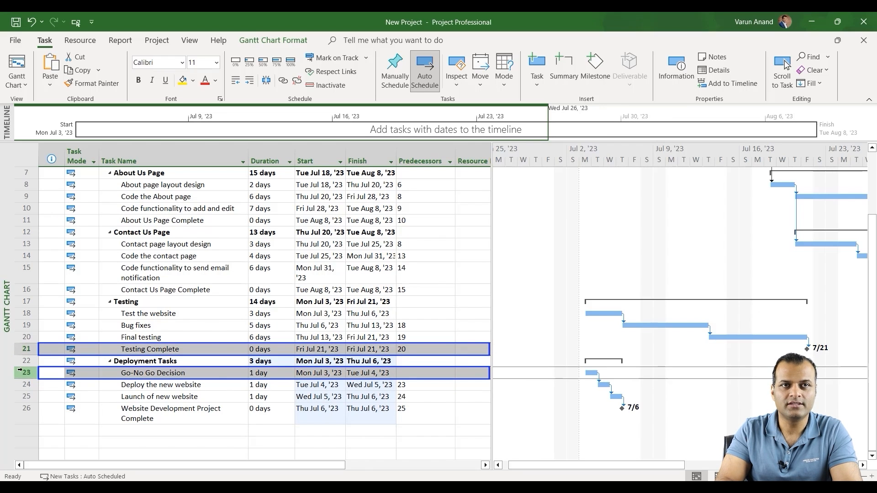
click(283, 81)
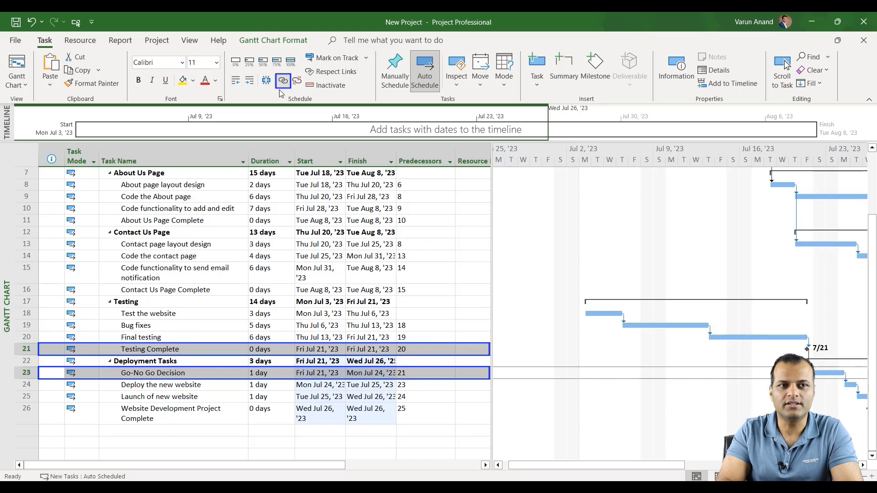
- Link the Contact Us Page Complete milestone to Test the website as its predecessor
click(25, 288)
ctrl+click(24, 313)
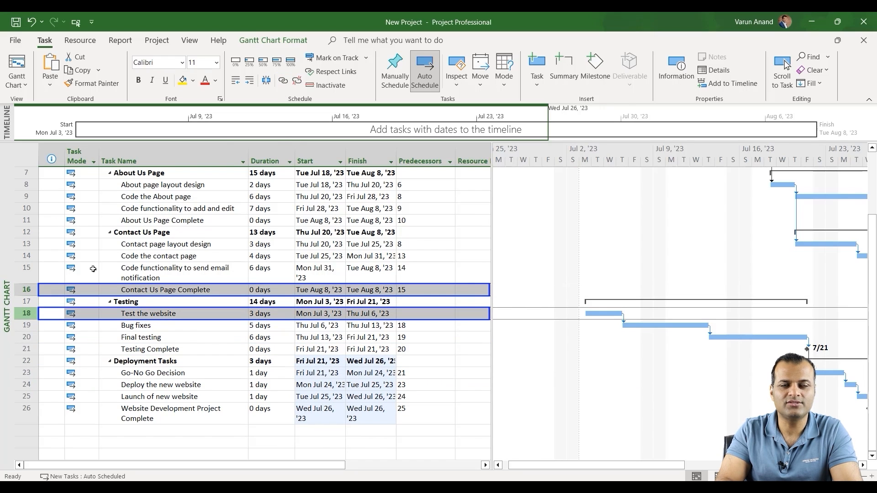
click(270, 83)
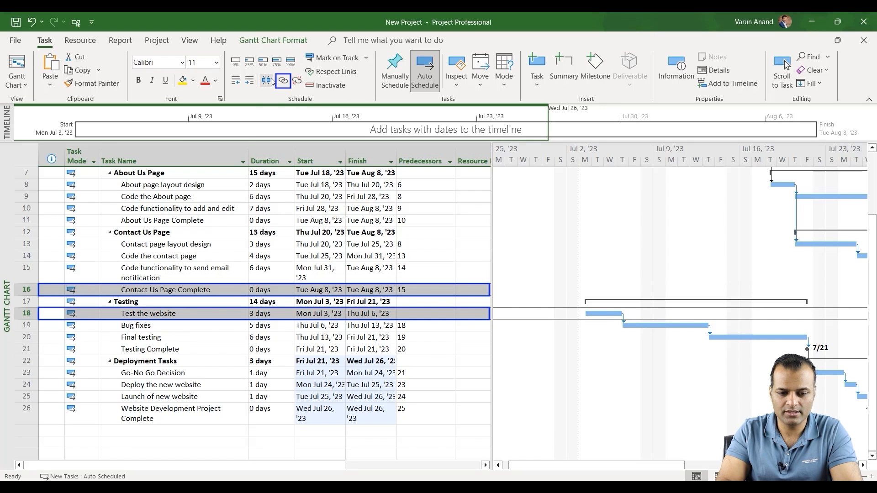
click(283, 84)
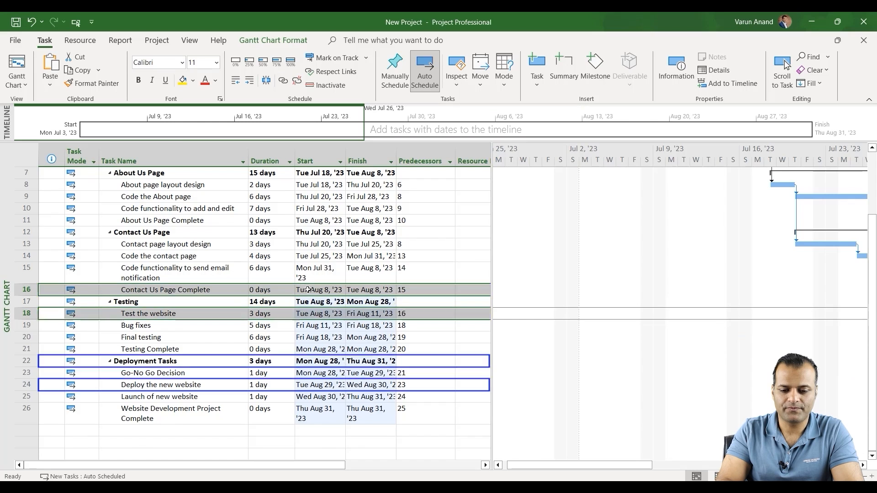
- Review the linked task bars across the Gantt chart, from the Home Page phase through the later phases and back
scroll(308, 290, up, 2)
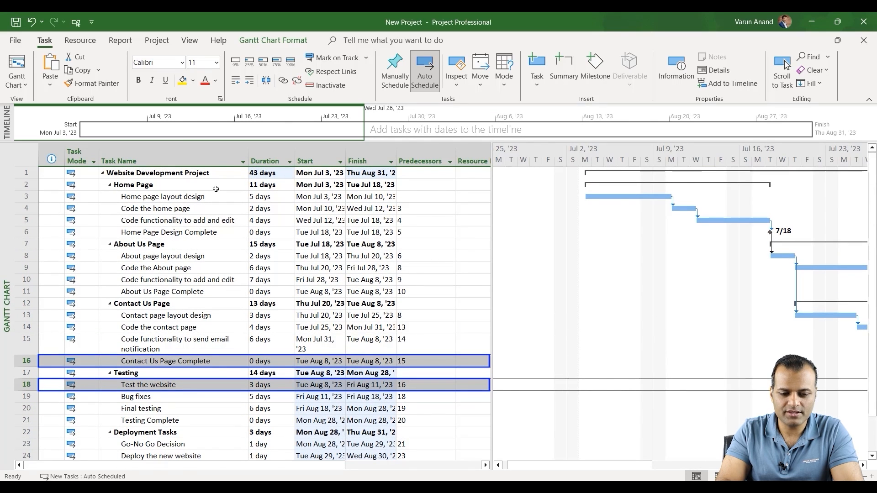
click(203, 195)
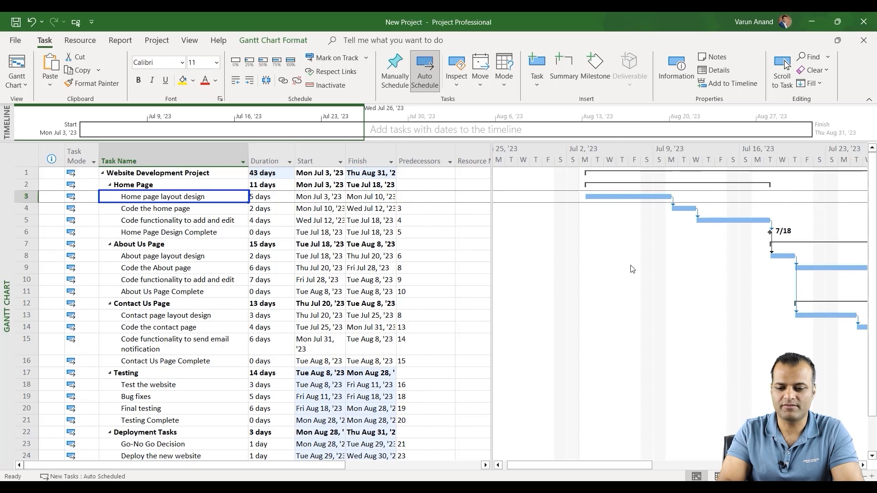
click(819, 300)
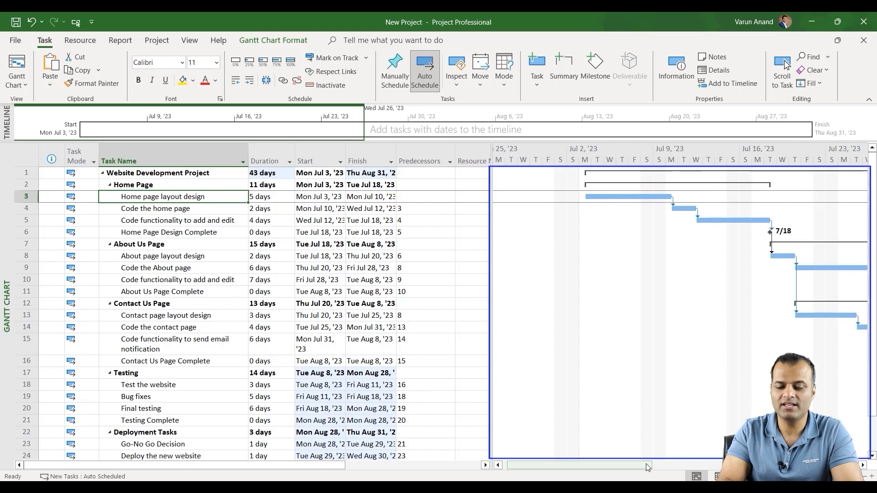
click(784, 66)
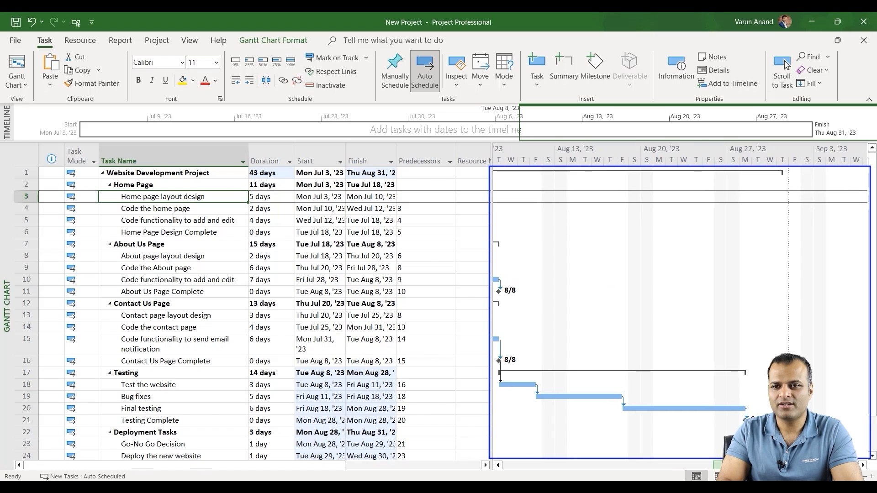
drag(876, 473, 606, 465)
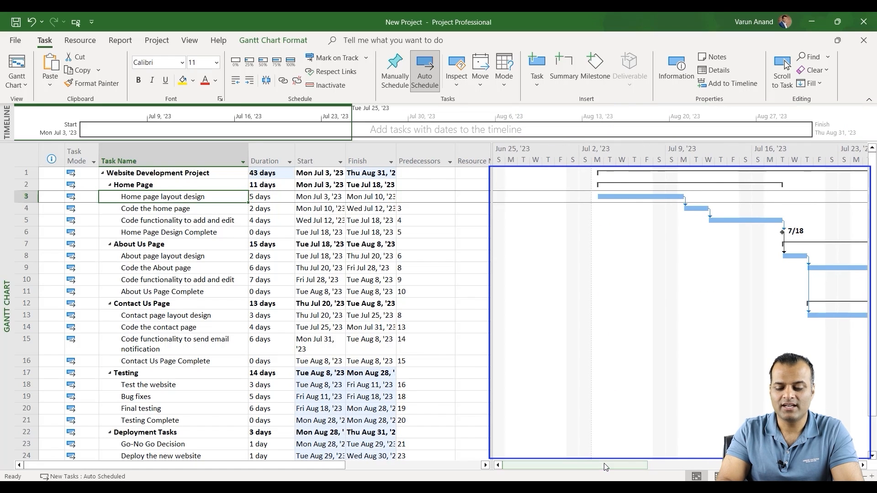
- Bring the Gantt bar of the Test the website task into view with Scroll to Task
click(163, 385)
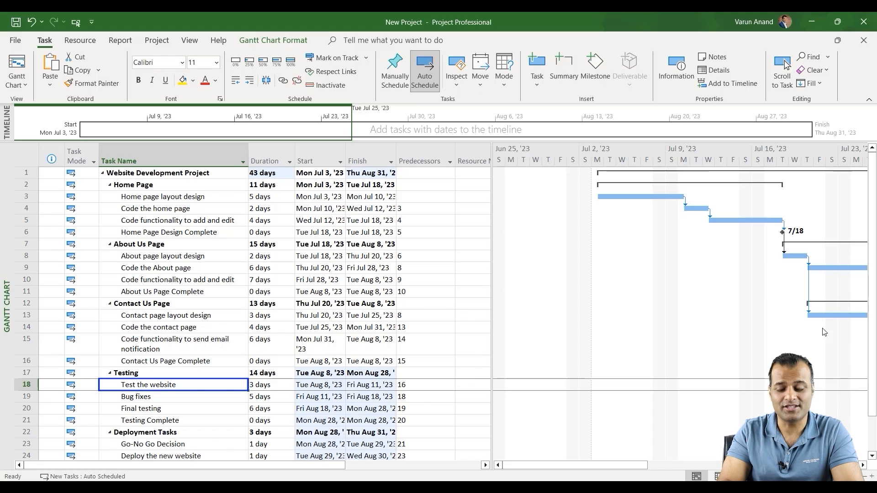
click(776, 88)
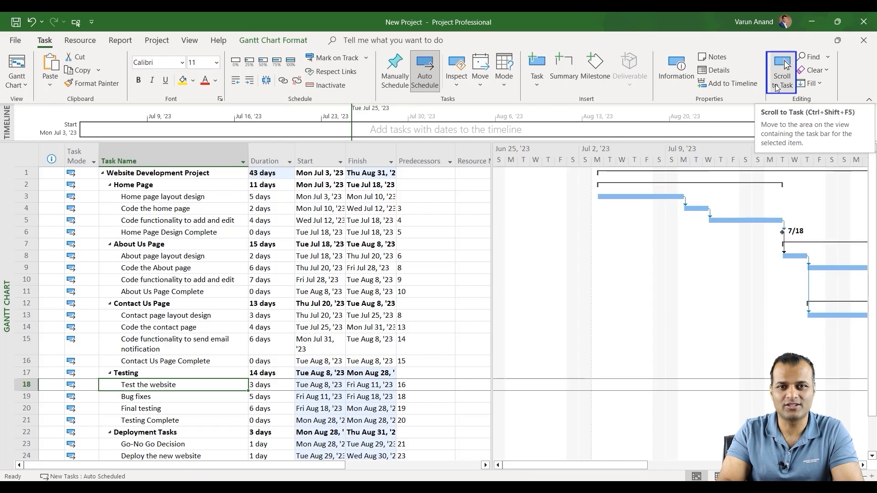
click(780, 78)
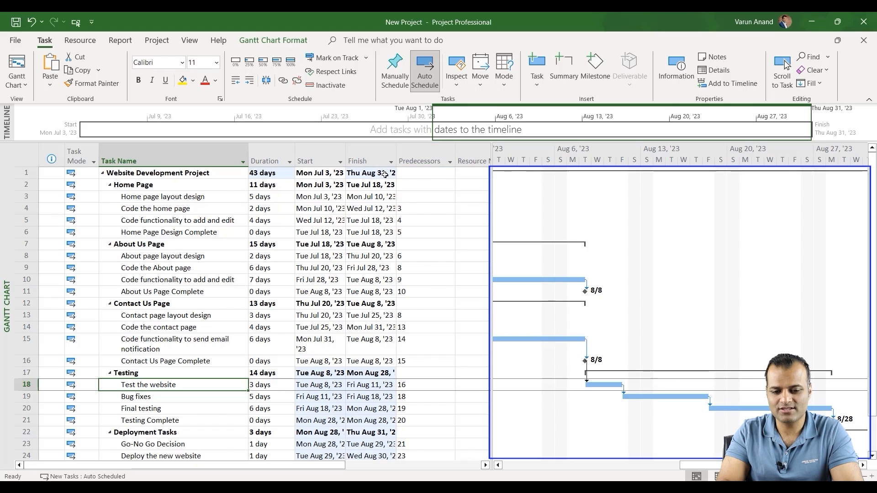
- Widen the task table so the Resource Names and Add New Column columns show beside the Gantt chart
click(418, 160)
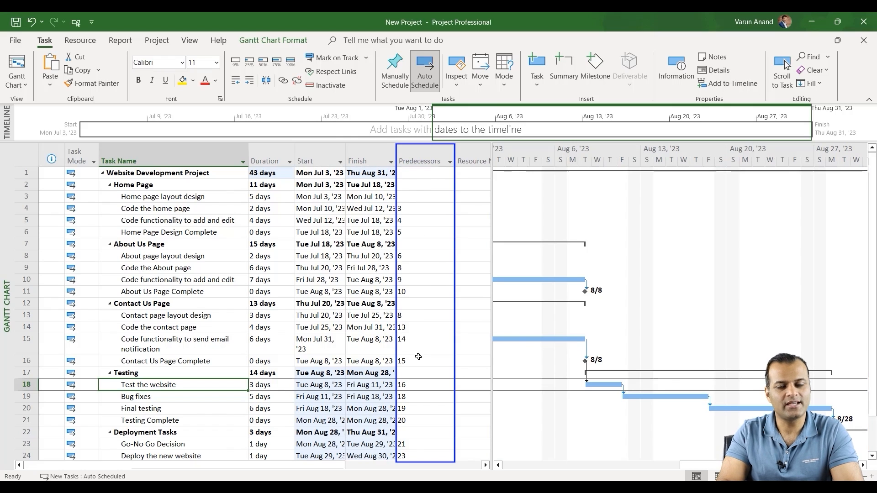
click(497, 206)
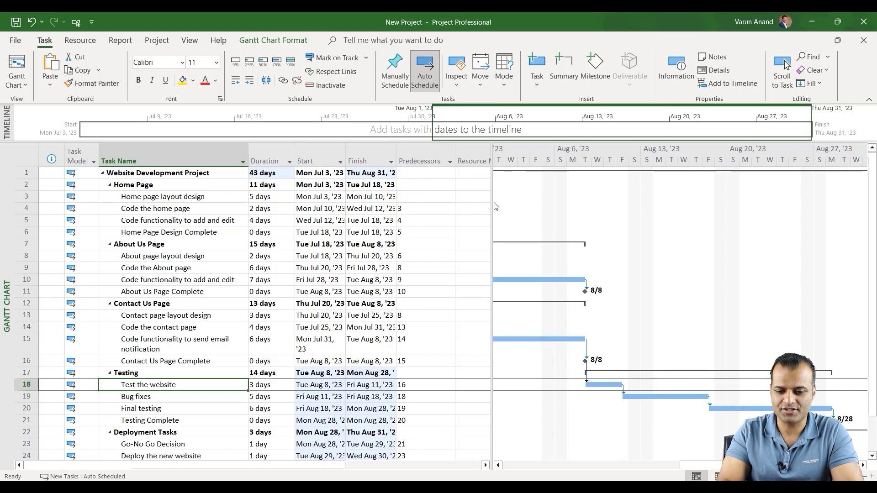
drag(494, 207, 615, 207)
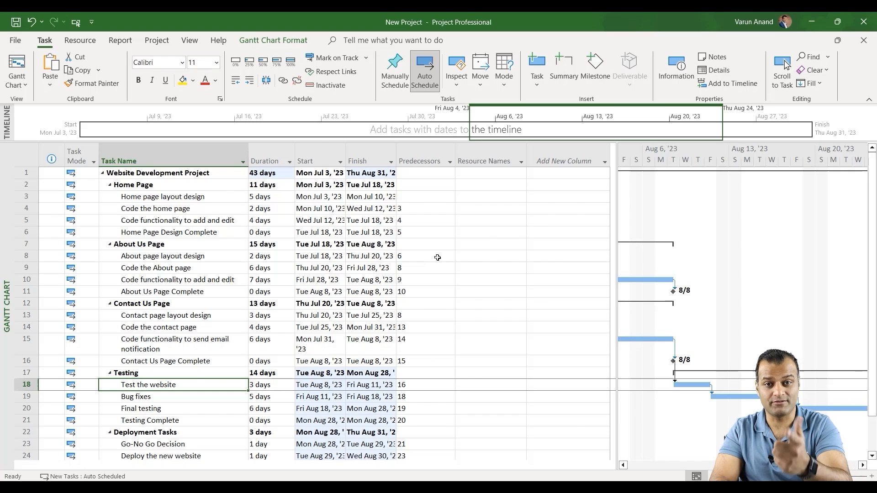
- Examine the predecessor details of Code the home page and the available dependency types in its Task Information, leaving the link unchanged
double_click(139, 209)
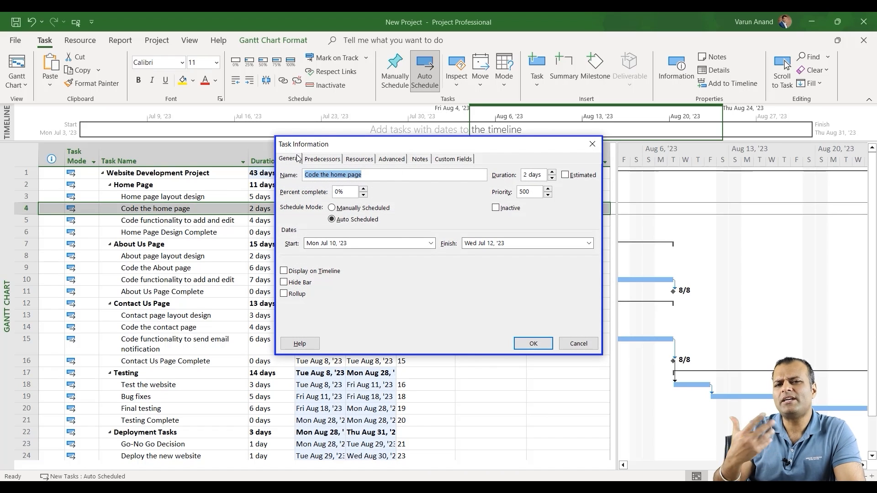
click(591, 140)
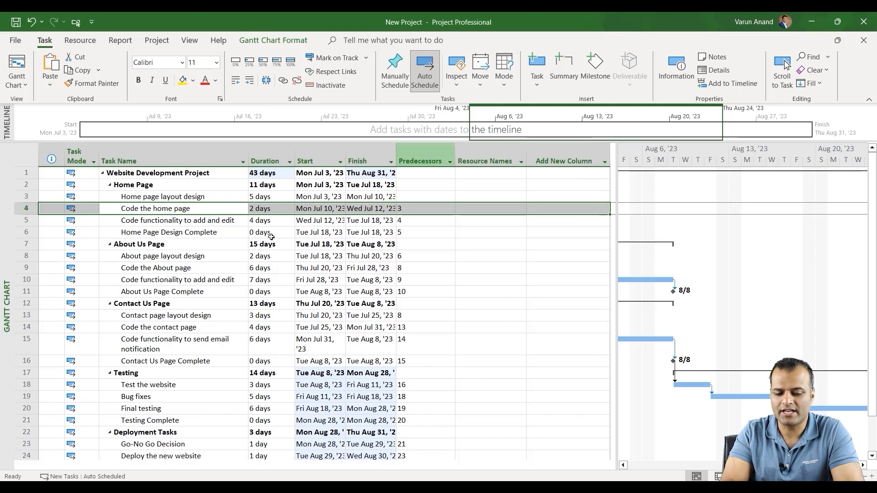
right_click(173, 208)
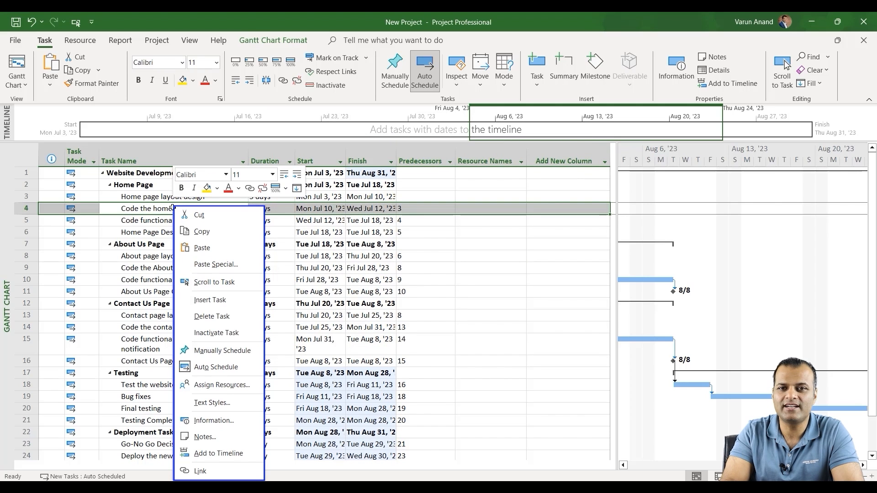
click(211, 421)
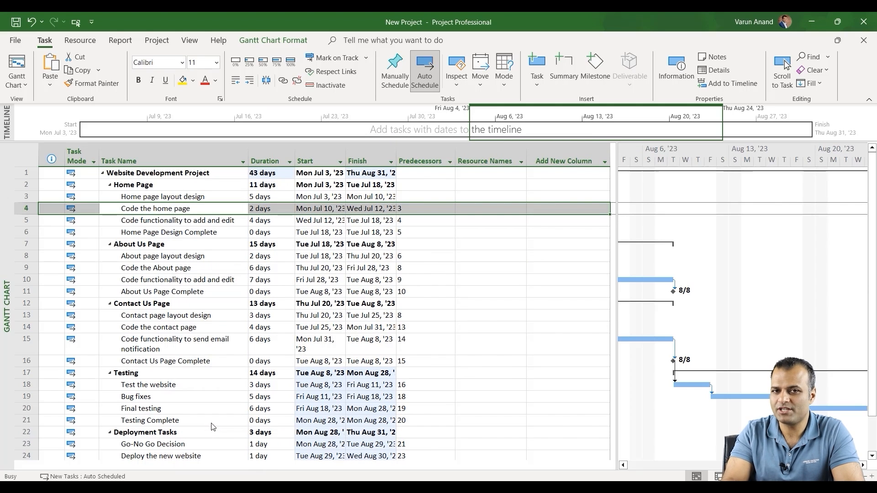
click(322, 158)
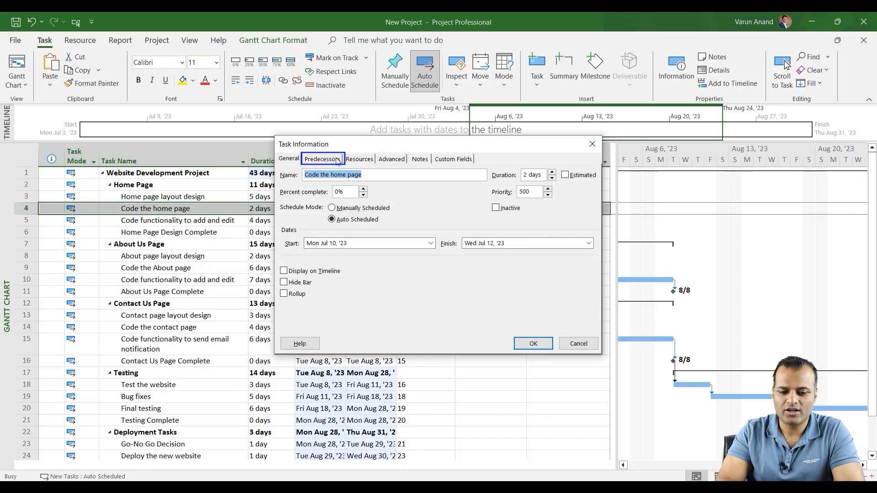
click(337, 209)
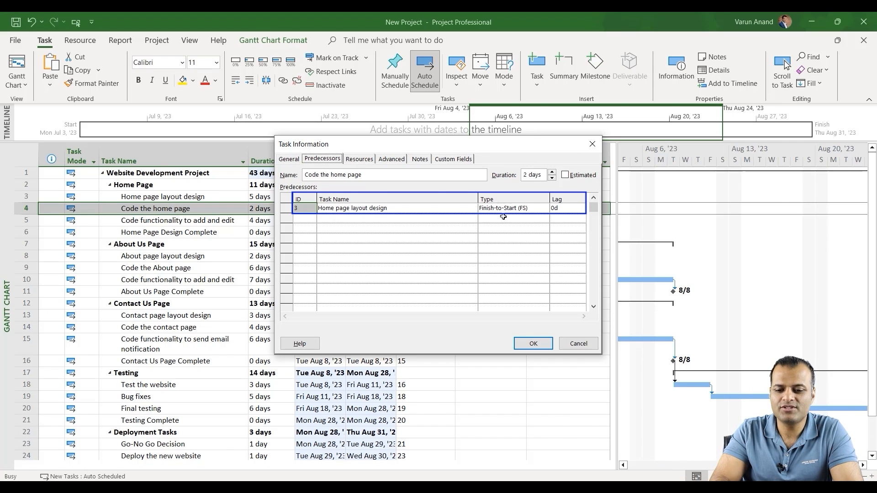
click(533, 209)
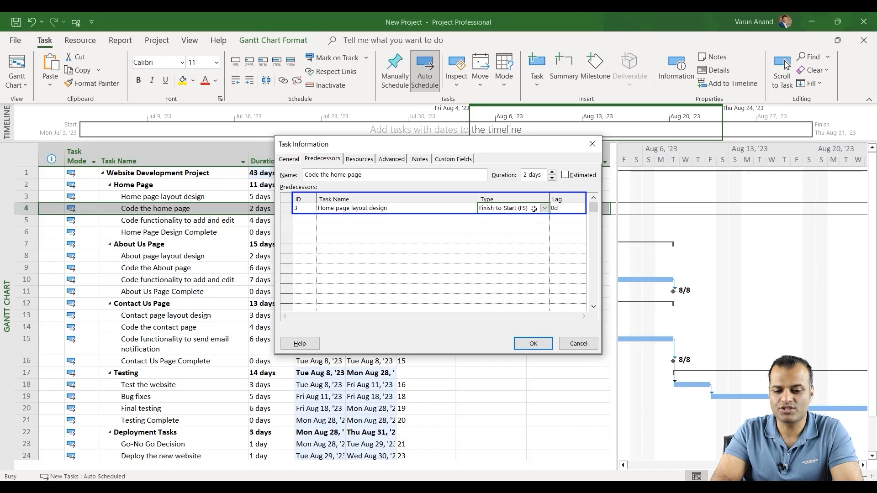
click(547, 208)
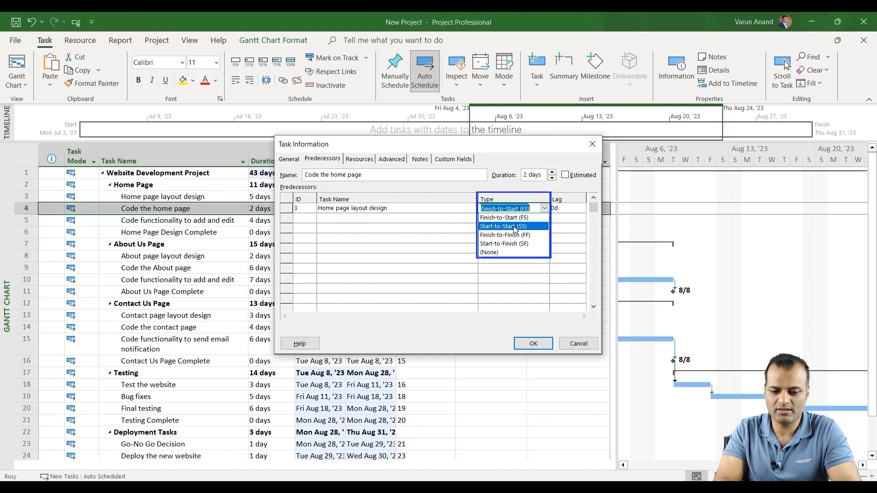
click(580, 346)
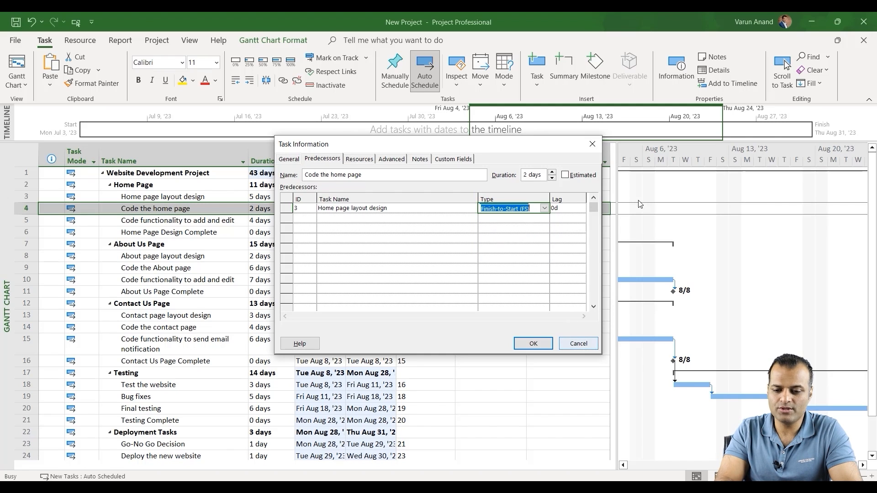
click(573, 348)
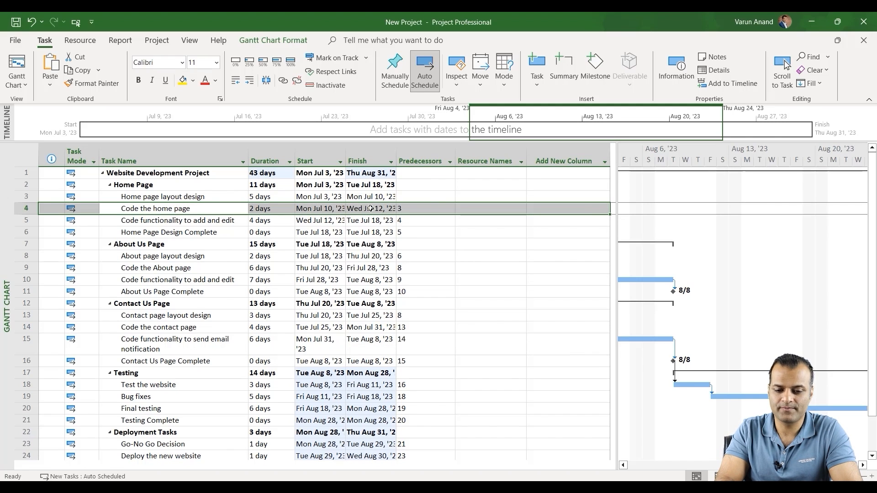
- Set the dependency type between Home page layout design and Code the home page to Start-to-Start (SS)
click(199, 207)
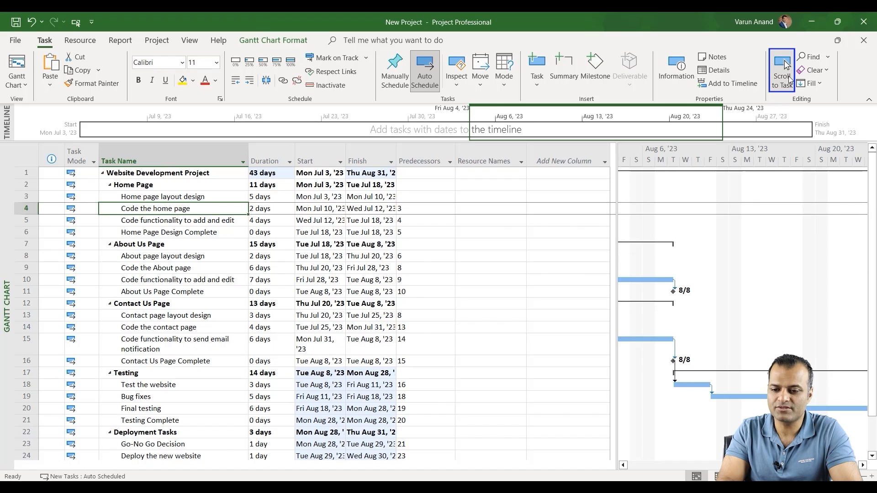
click(785, 68)
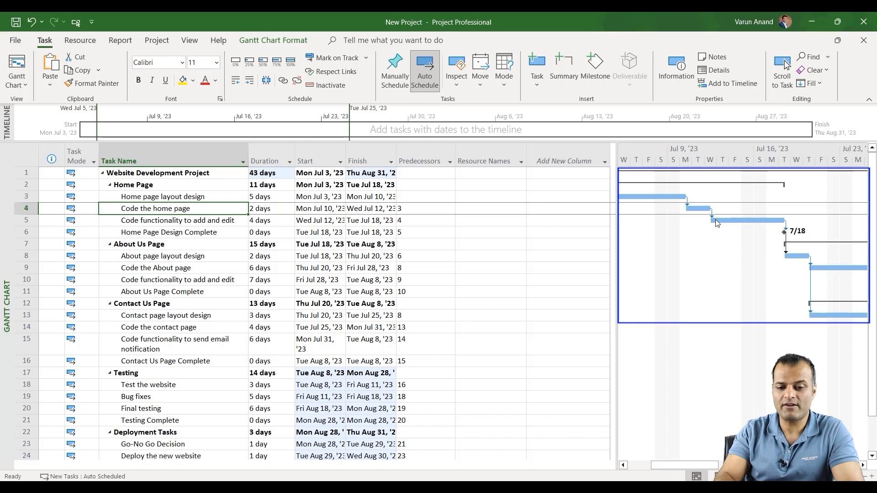
double_click(154, 210)
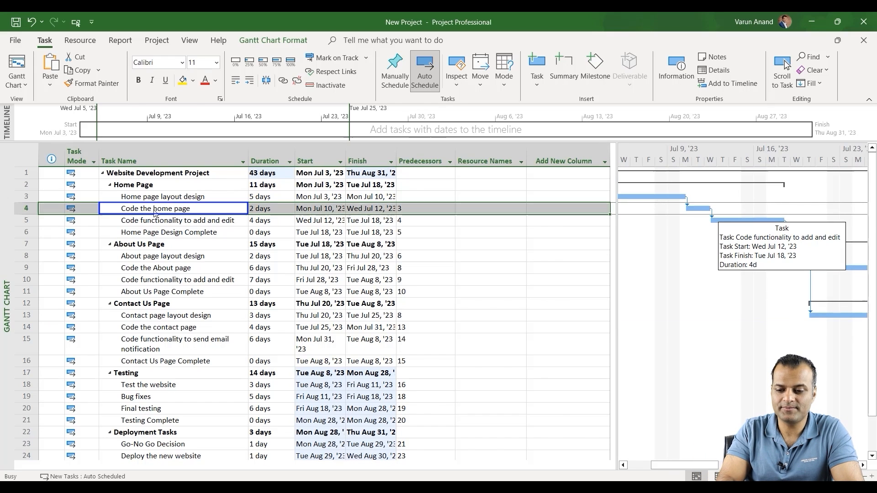
click(511, 208)
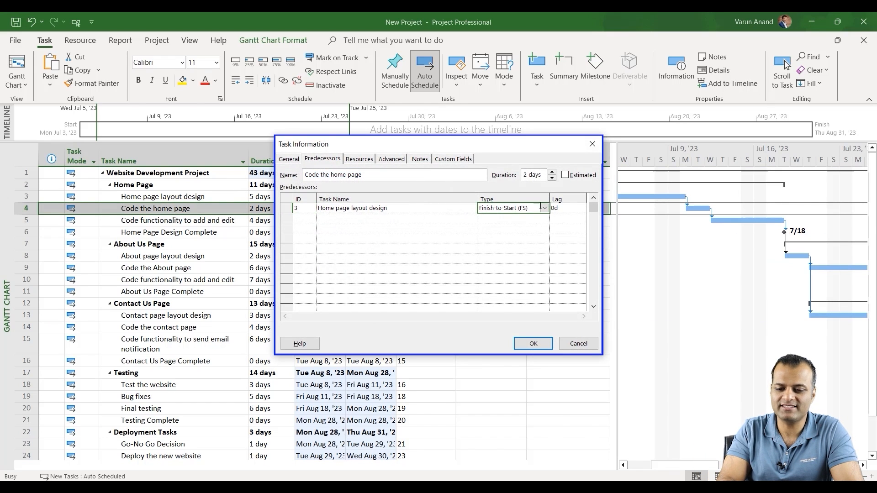
drag(502, 144, 399, 142)
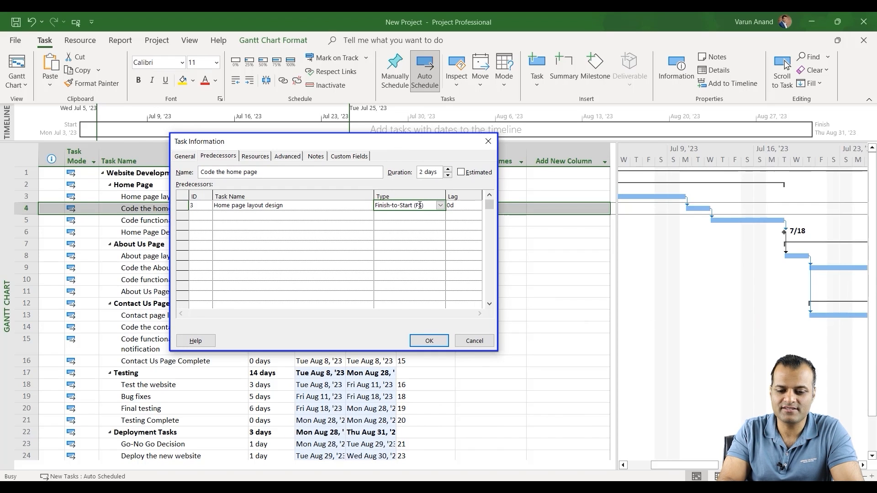
click(439, 207)
click(439, 207)
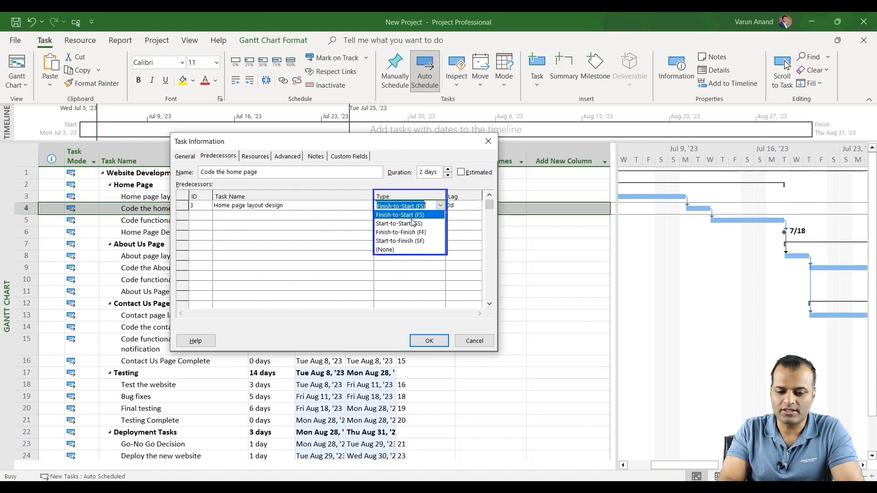
click(411, 224)
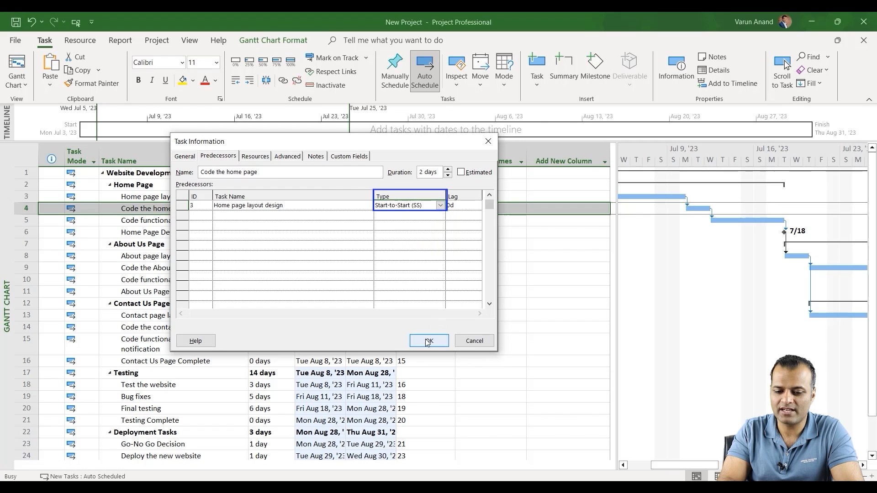
click(429, 341)
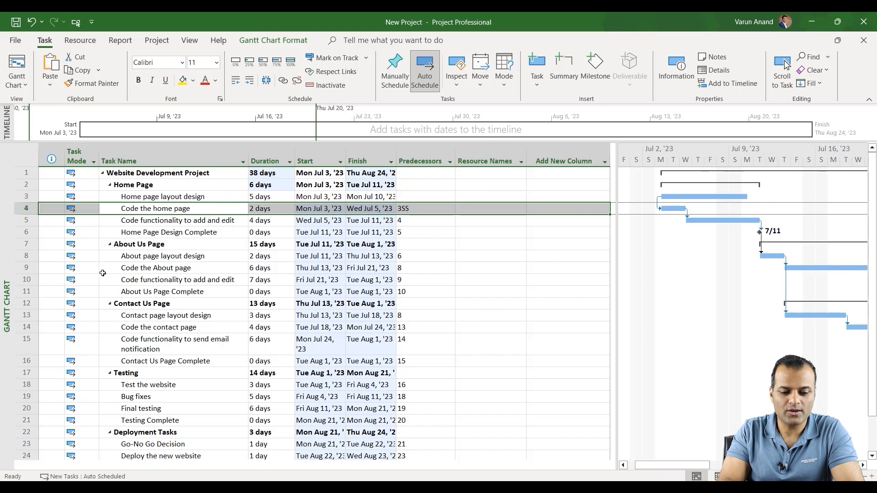
- Set the dependency type between About page layout design and Code the About page to Finish-to-Finish (FF)
click(117, 270)
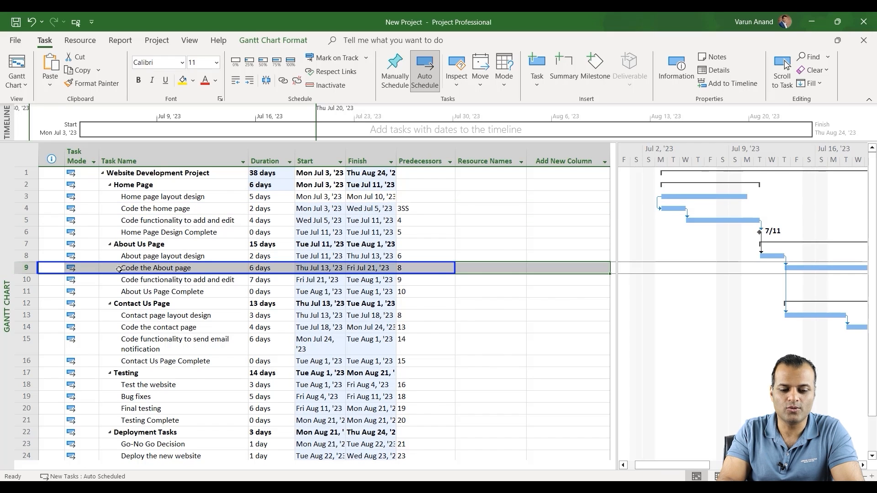
double_click(152, 267)
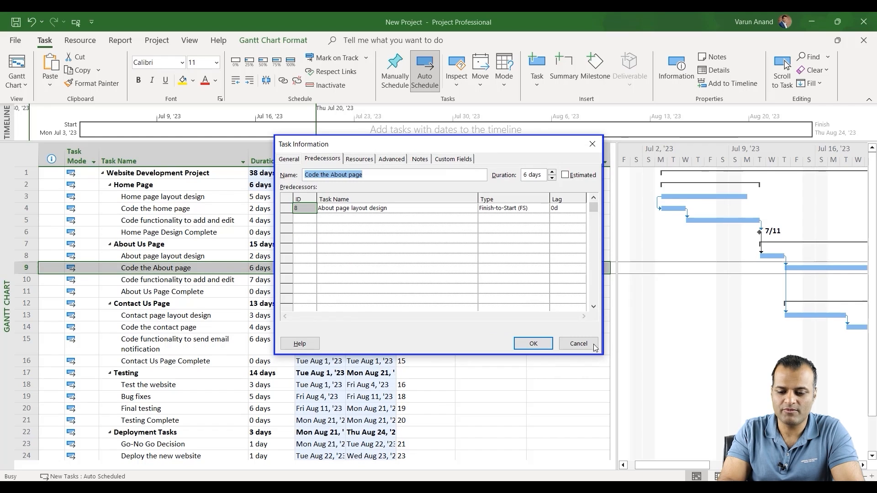
click(576, 344)
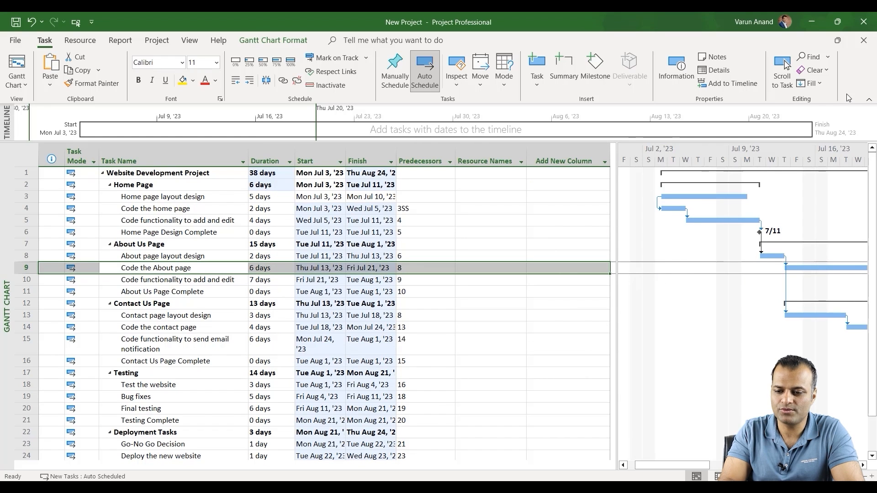
click(787, 65)
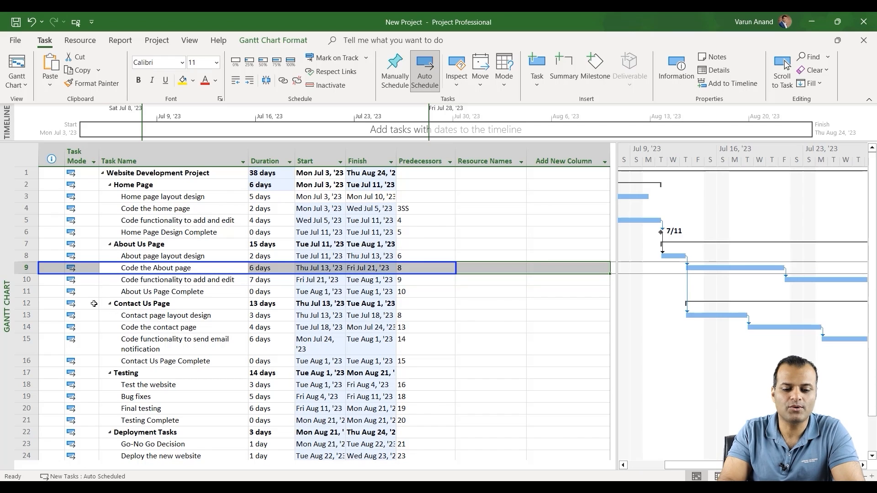
double_click(146, 267)
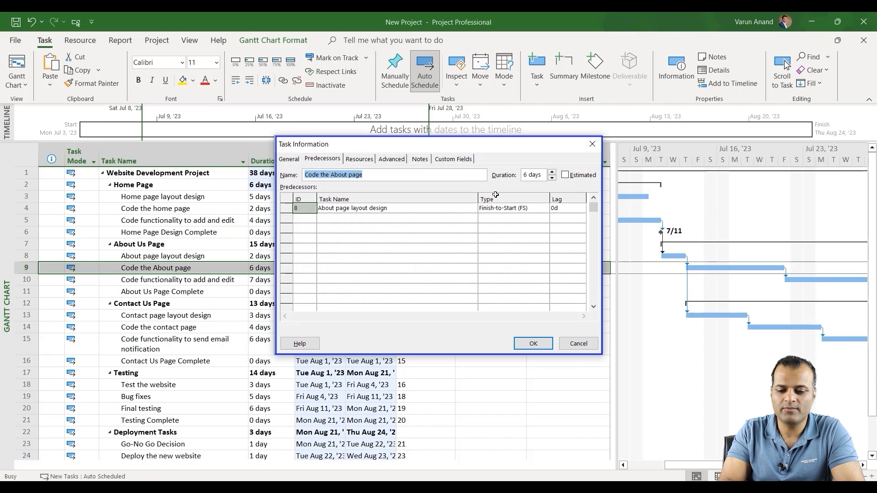
click(498, 207)
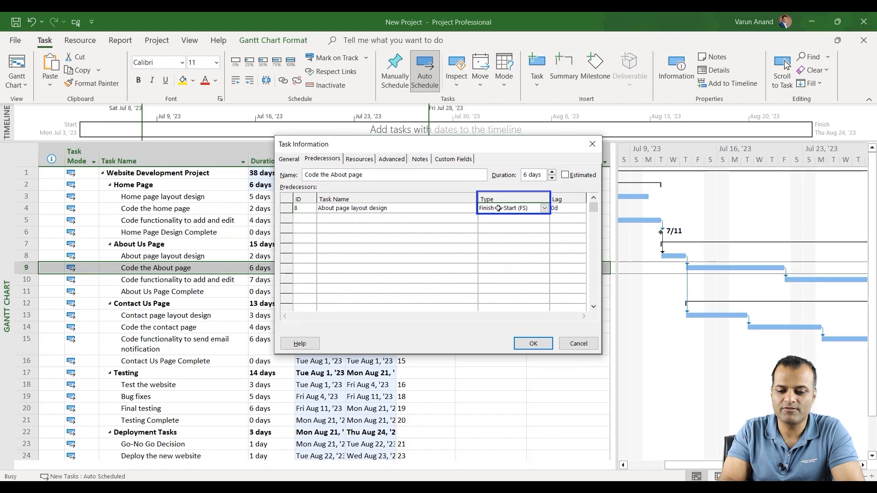
click(546, 209)
click(512, 234)
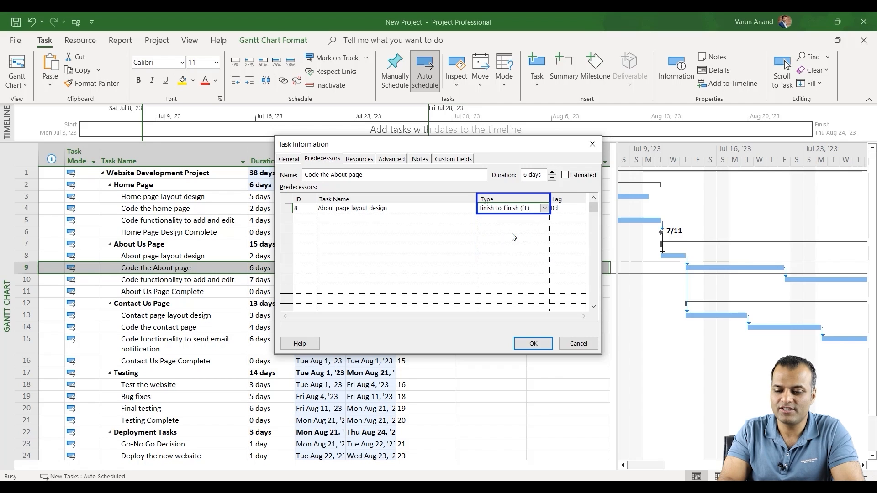
click(533, 344)
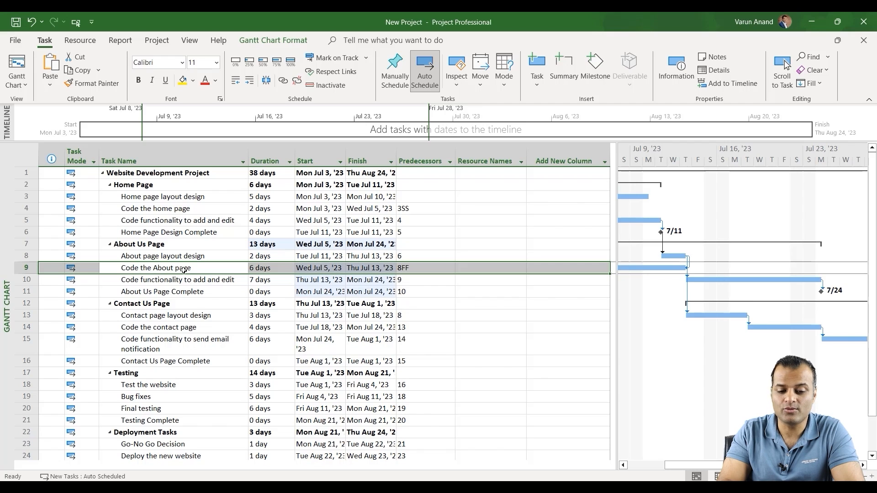
- Check the predecessor link of the About Us Page Complete milestone and select the Code the contact page task
double_click(155, 294)
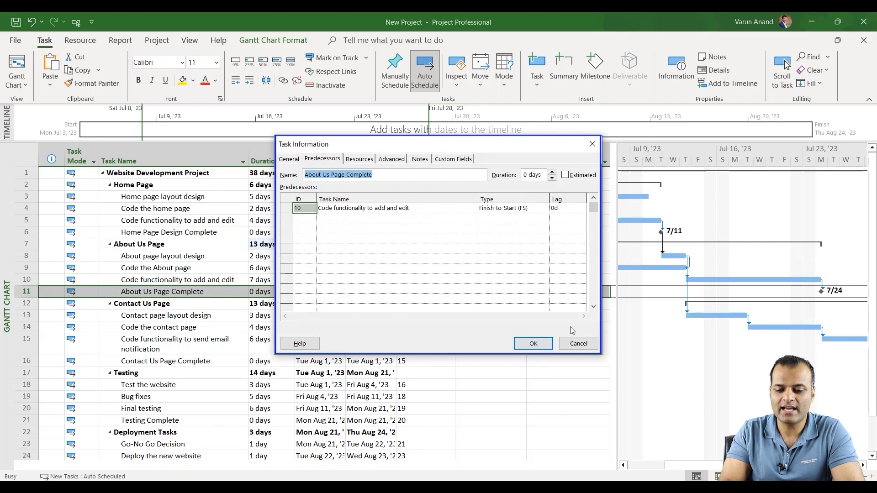
click(575, 347)
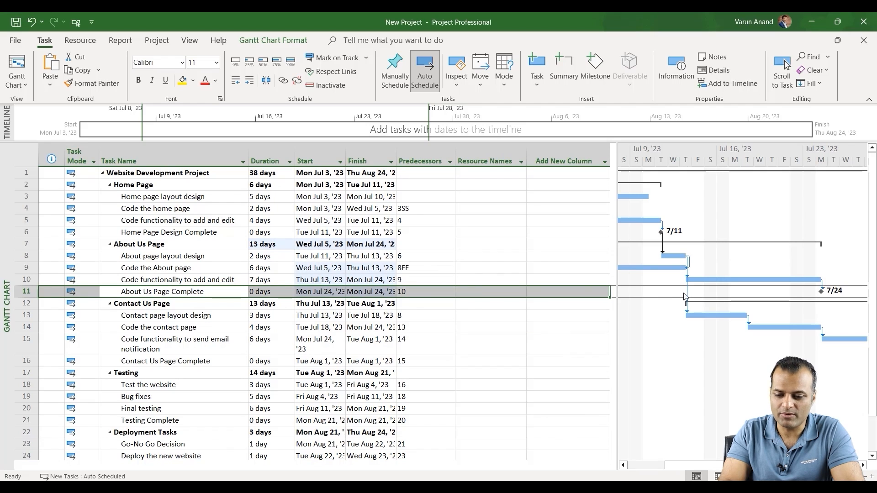
click(149, 314)
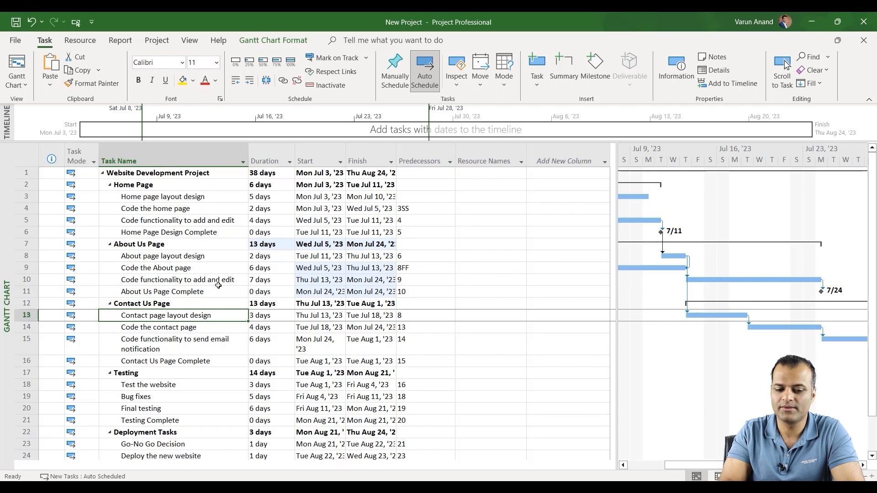
click(164, 327)
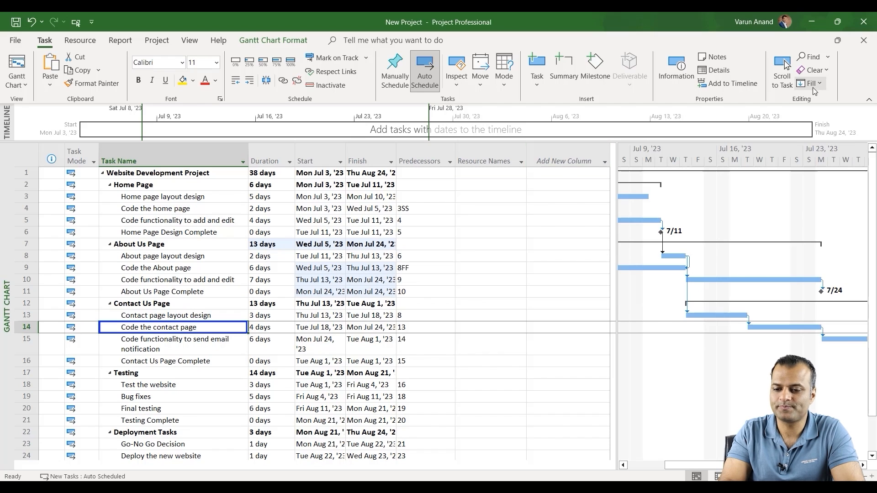
- Add a 2-day lag to the Finish-to-Start link between Contact page layout design and the Code the contact page task
click(789, 65)
drag(614, 242, 466, 242)
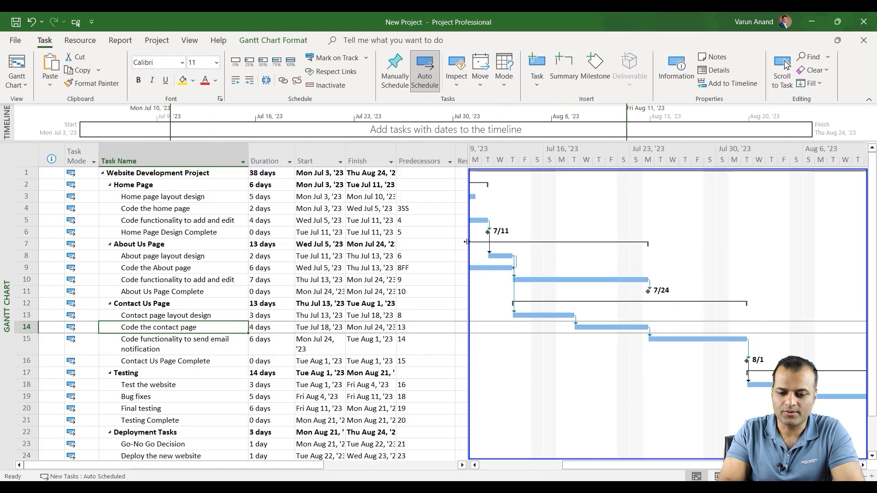
double_click(166, 328)
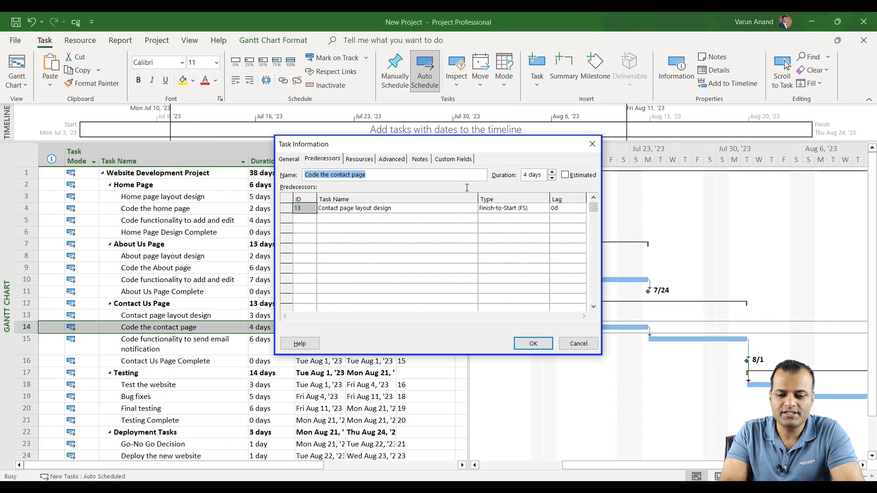
click(567, 210)
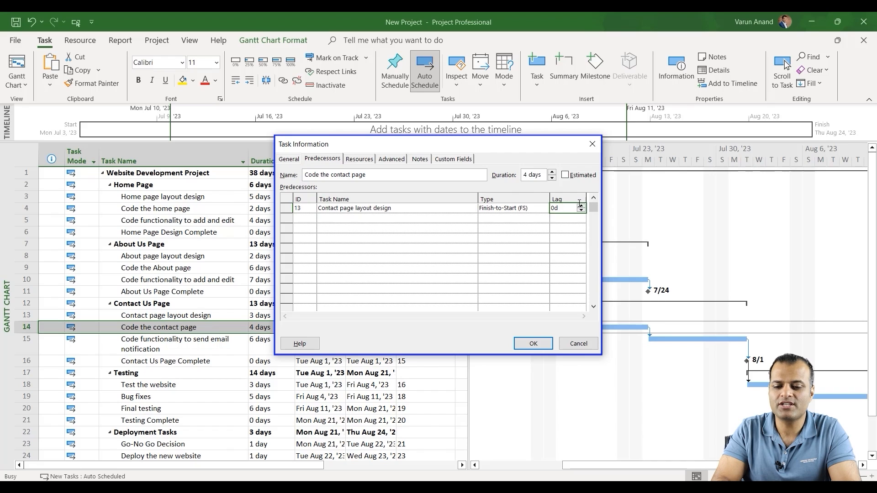
drag(494, 146, 346, 143)
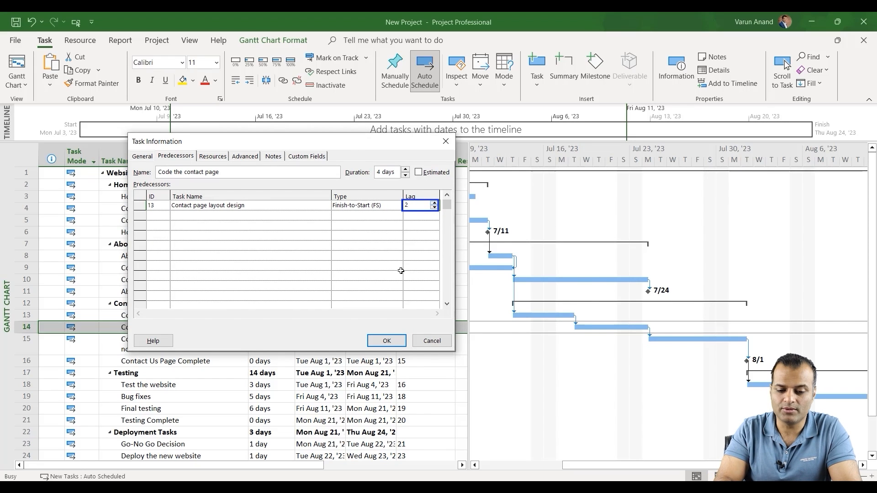
click(377, 342)
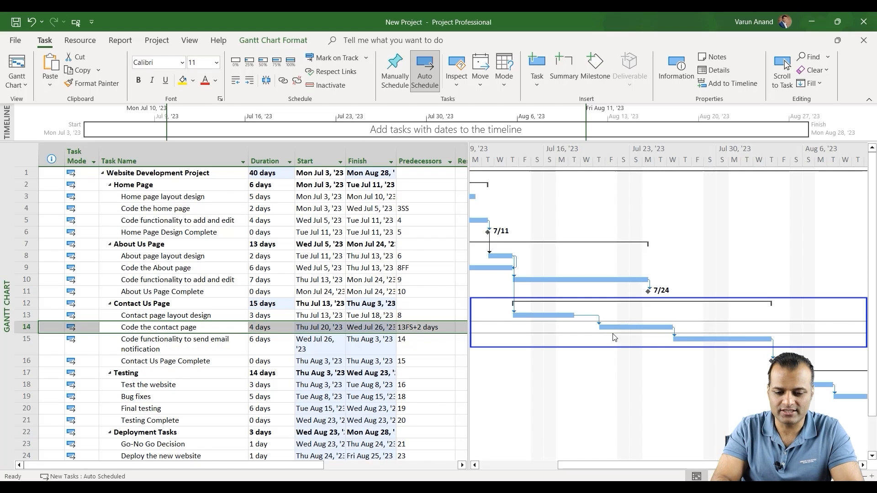
- Give the Bug fixes task a 2-day lead by setting the lag on its Test the website predecessor to -2d
click(178, 396)
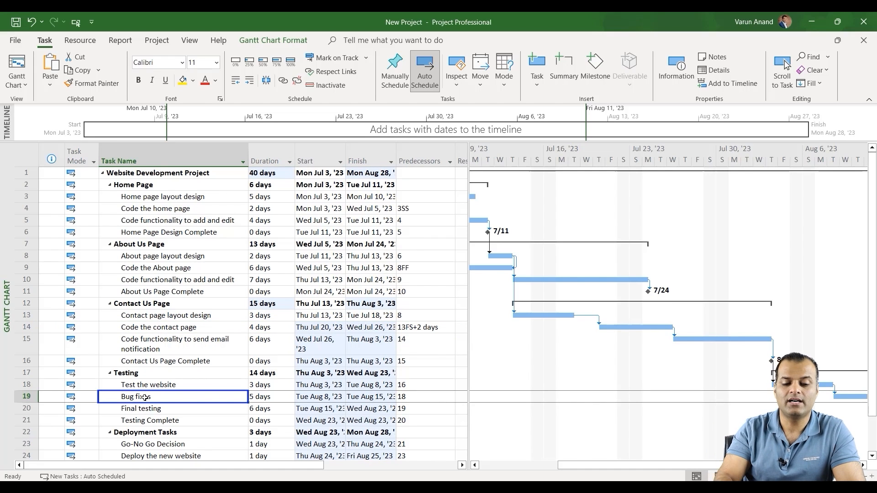
double_click(145, 397)
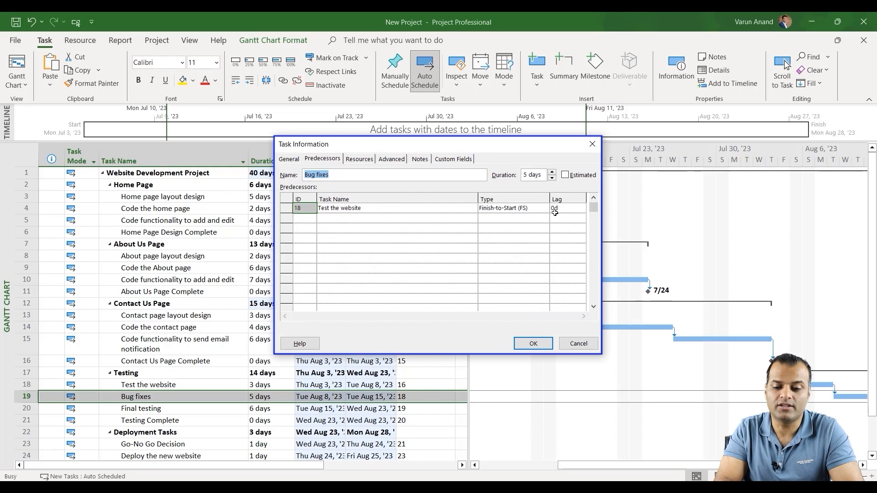
click(558, 208)
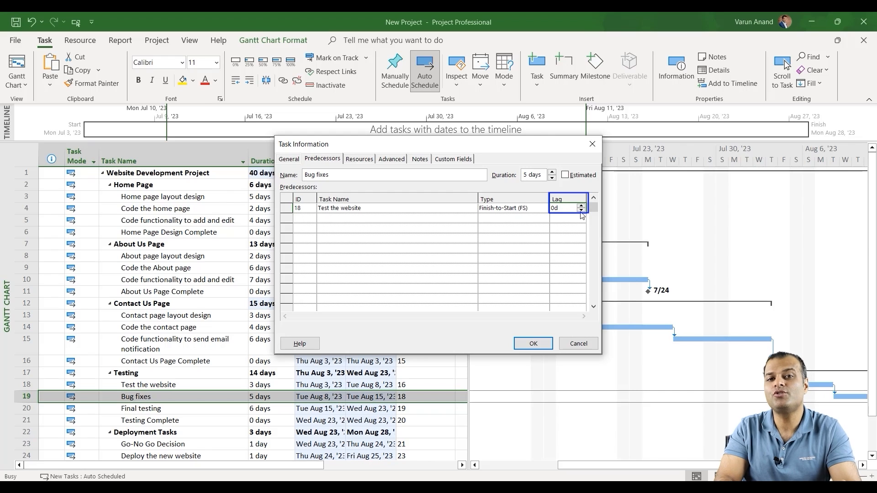
click(581, 210)
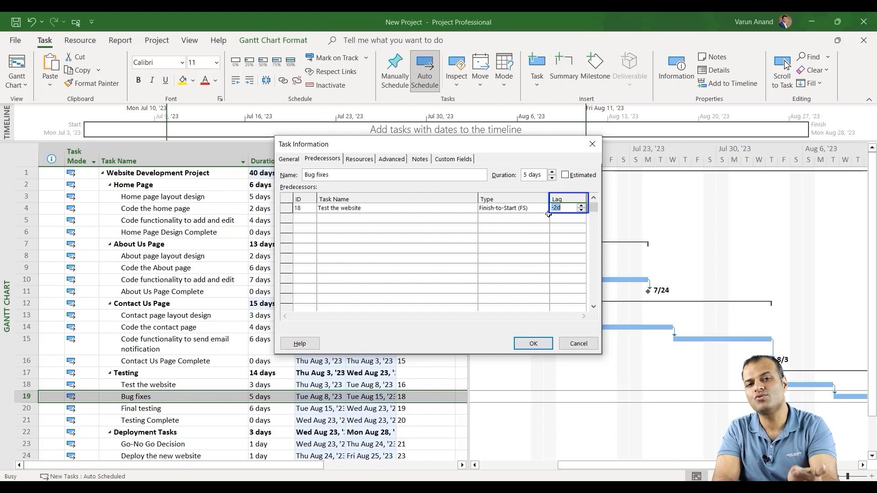
click(533, 344)
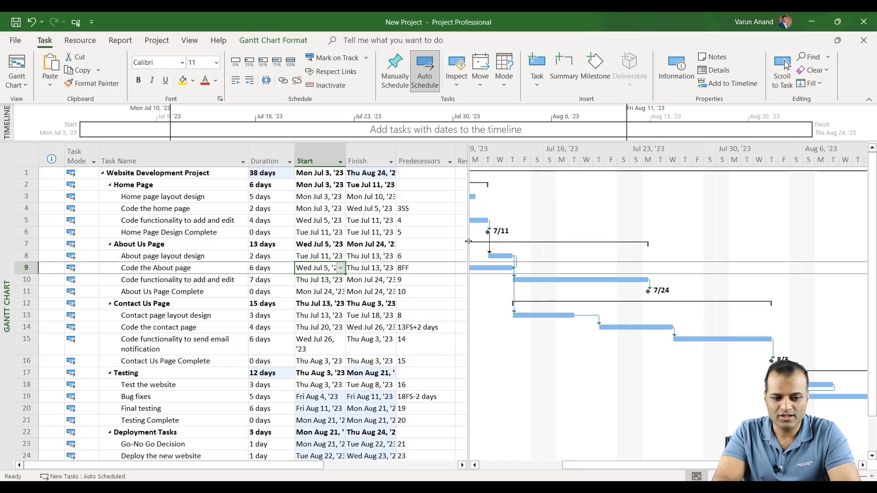
- Assign a resource named UI UX Resource to the Home page layout design task
drag(468, 241, 640, 241)
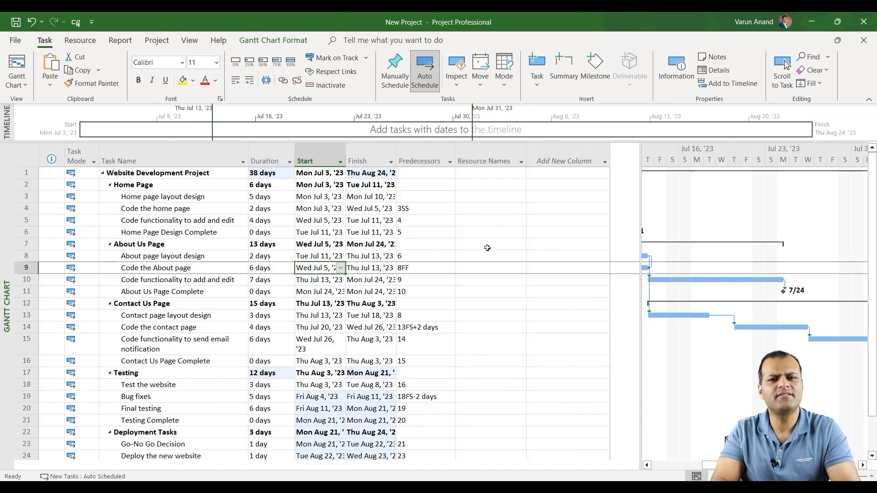
click(468, 195)
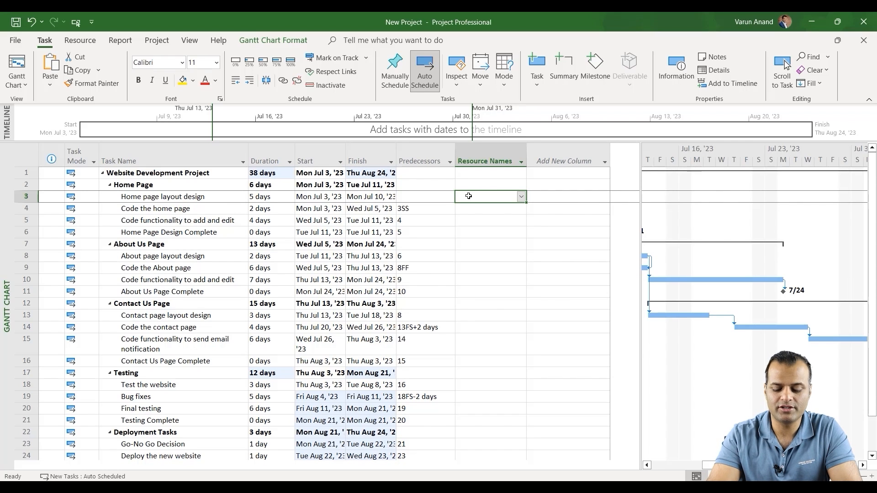
text(U)
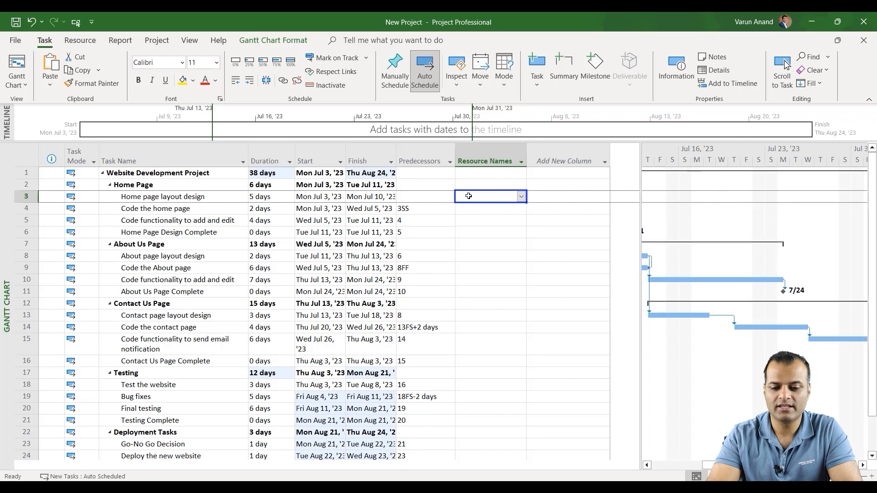
text(I)
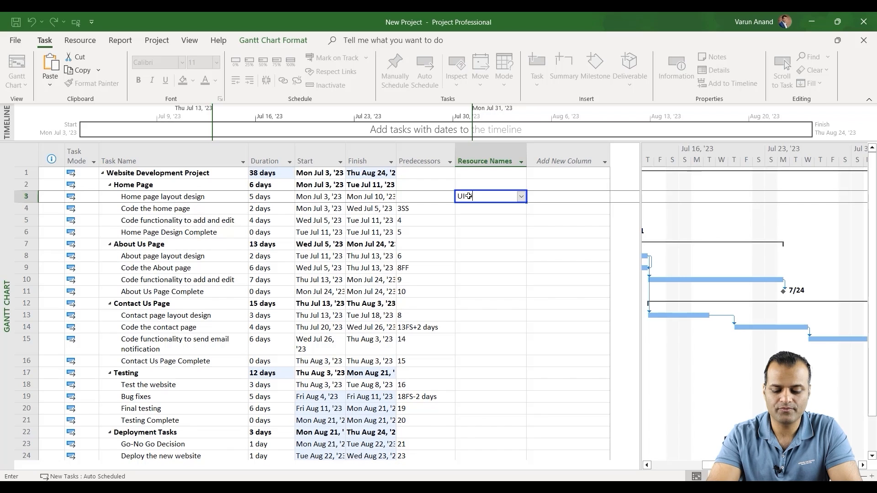
text( S)
key(BackSpace)
text(X)
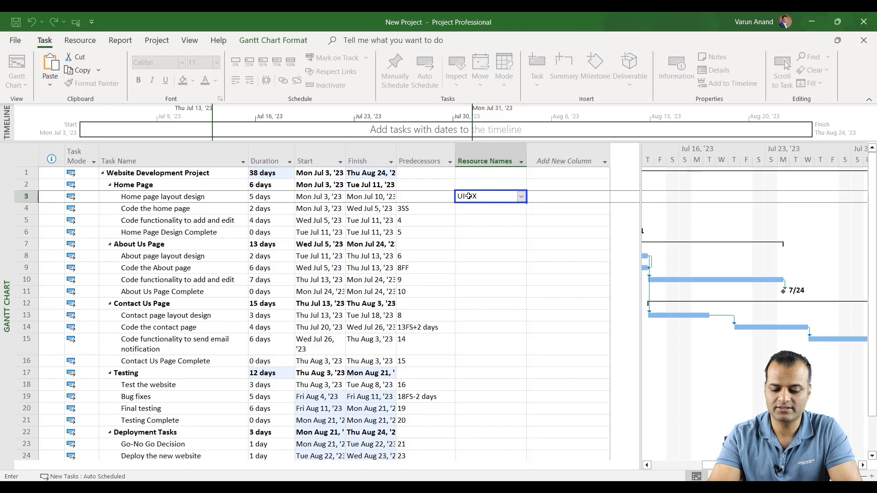
text( Resource)
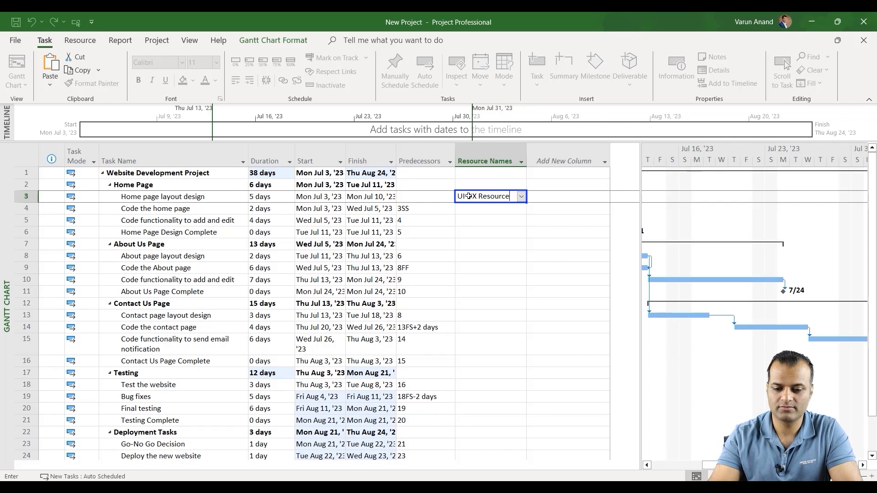
key(Return)
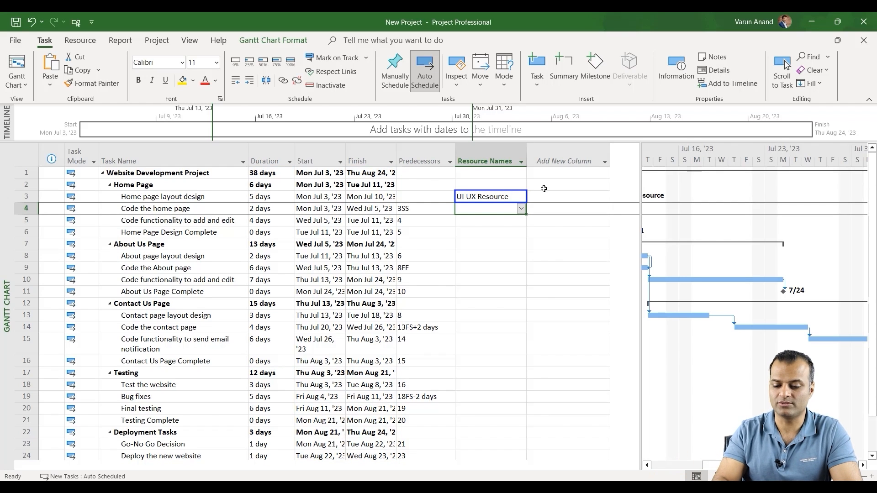
click(463, 196)
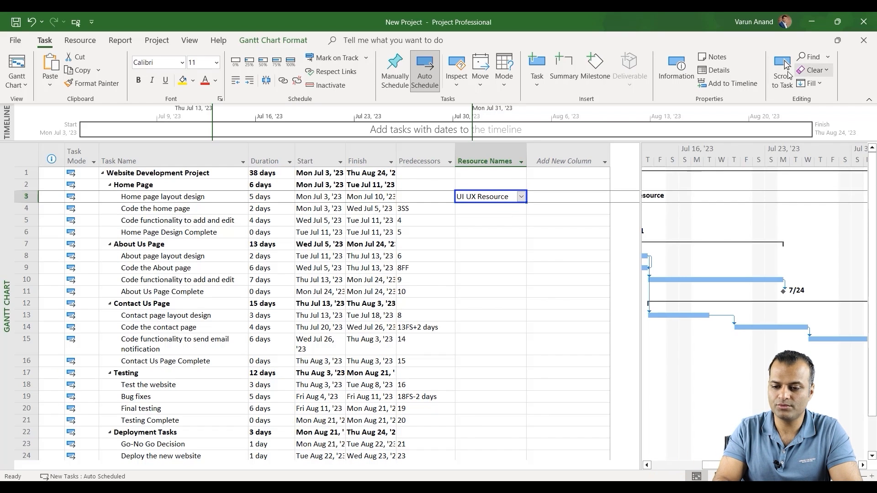
click(782, 73)
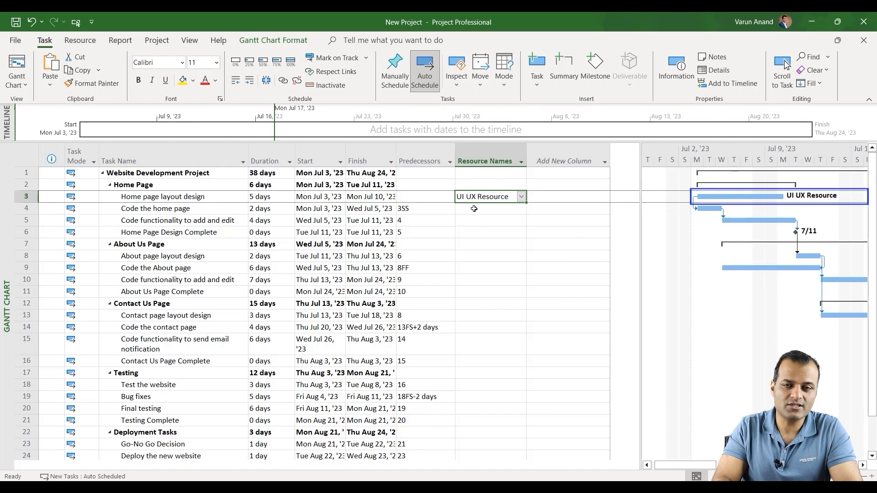
- Switch to the Resource Sheet view and add a Project Manager resource below UI UX Resource
click(21, 84)
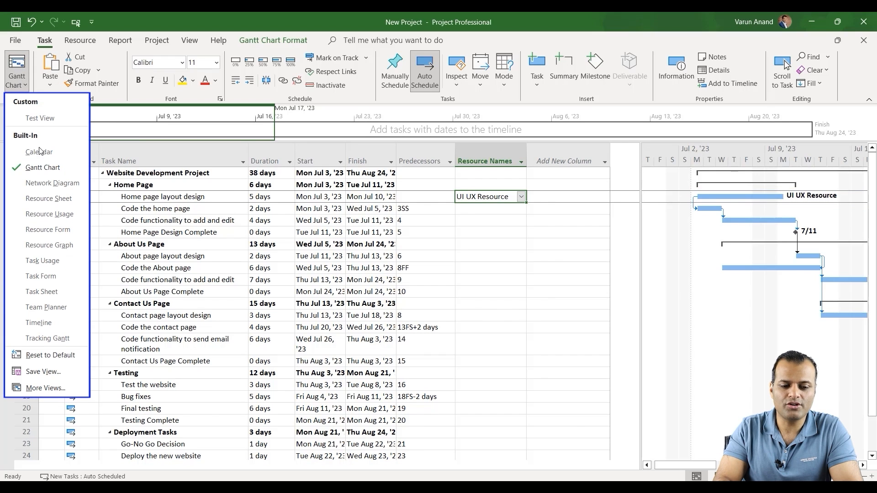
click(45, 204)
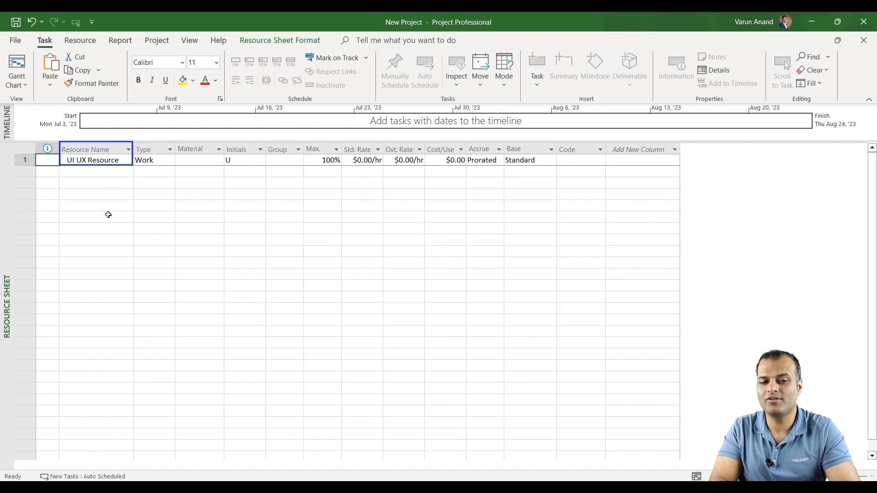
click(86, 174)
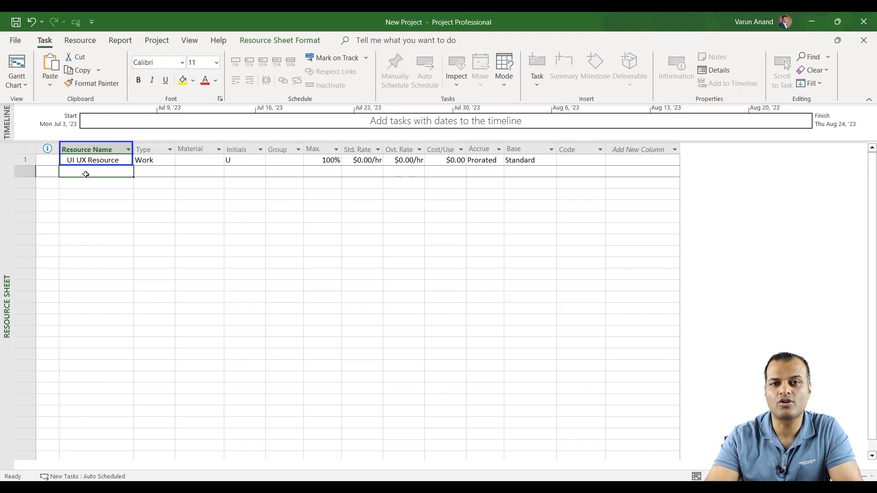
text(Project M)
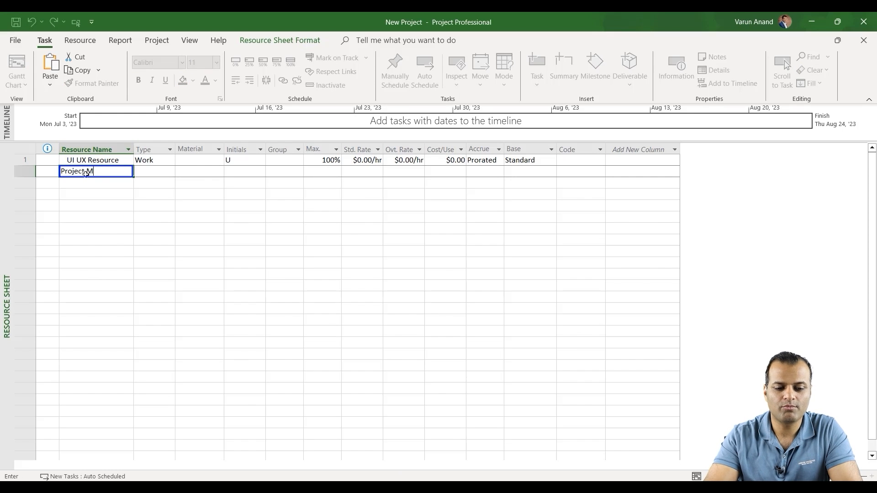
text(na)
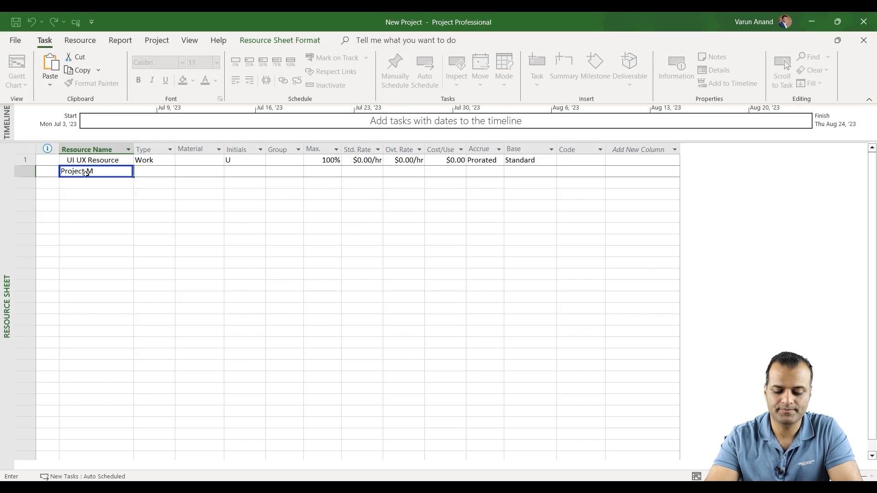
text(anager)
key(Return)
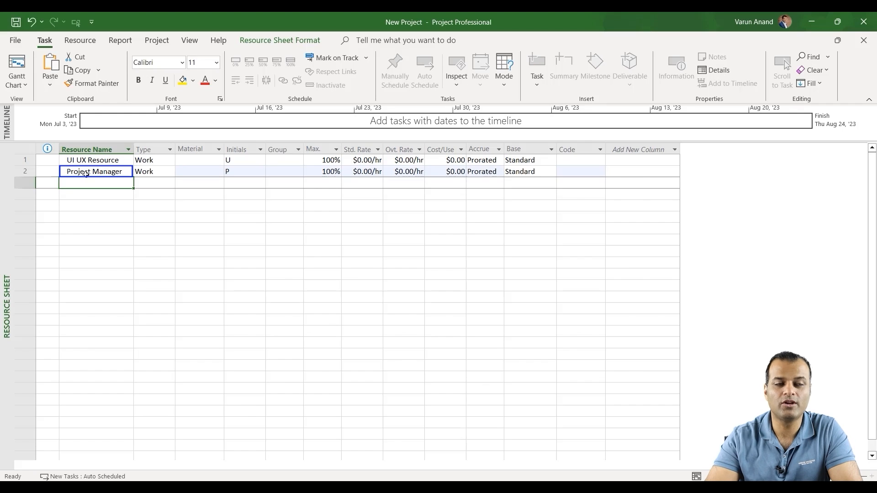
- Add Sponsor and Tester as further resources below Project Manager
text(Sponsor)
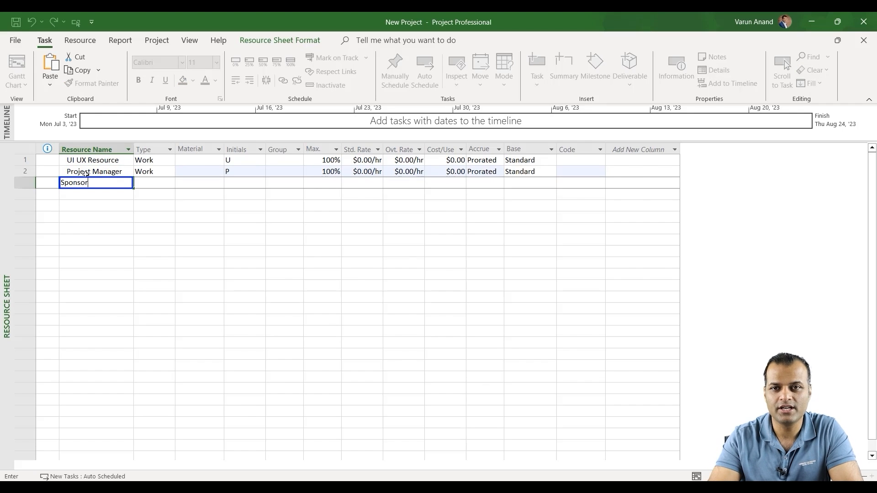
key(Return)
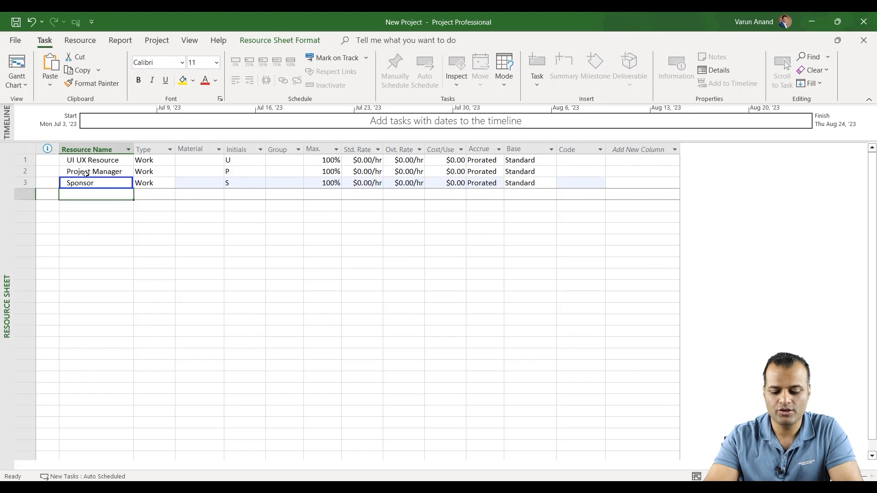
text(Tester)
key(Return)
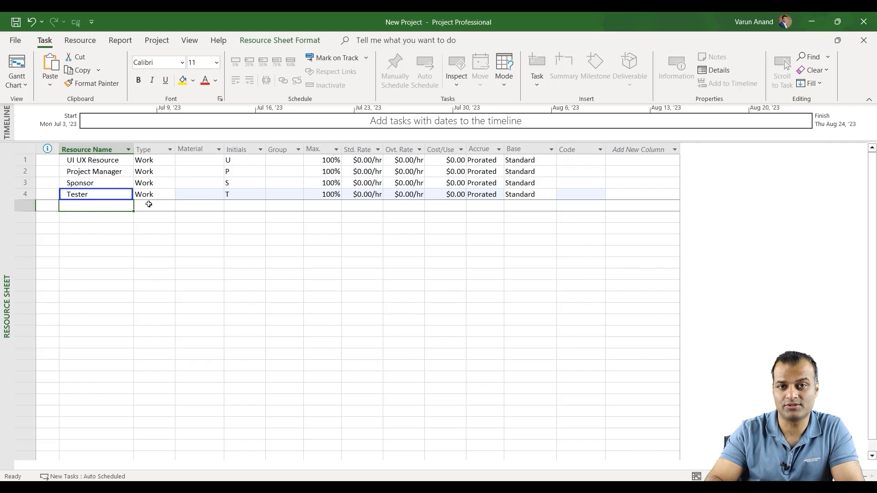
- Add a Laptop resource below Tester and set its type to Material
text(La)
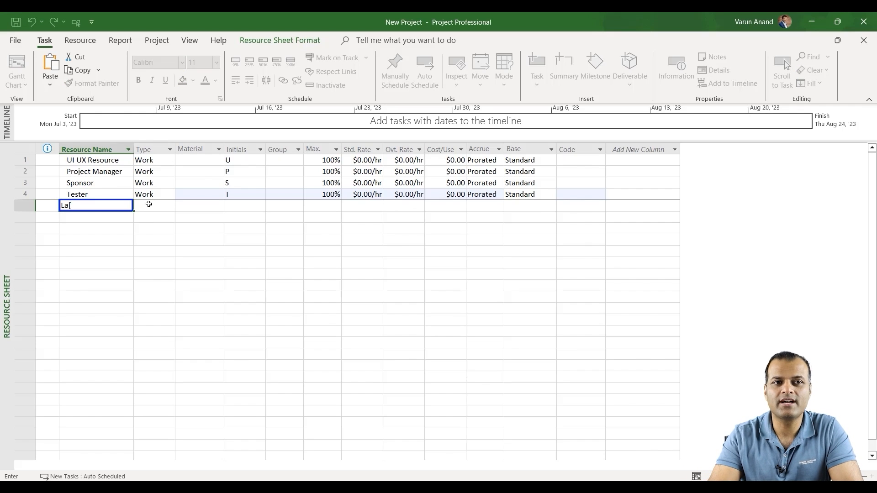
text(ptop)
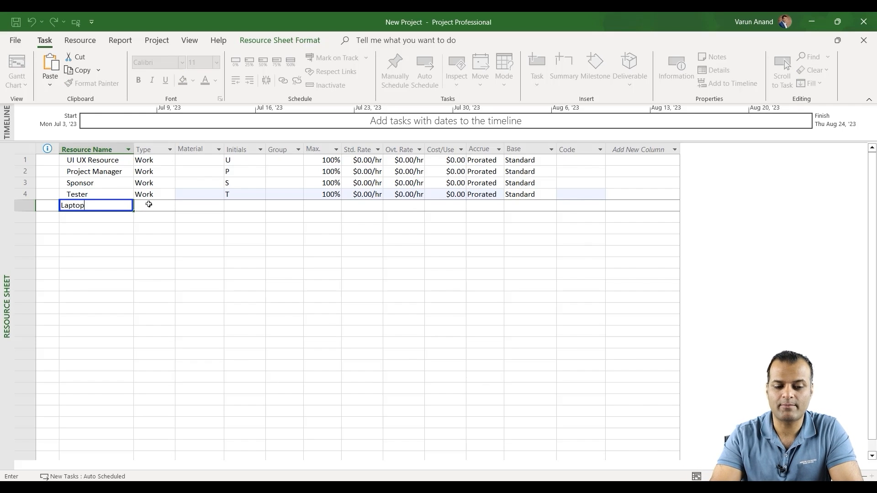
click(149, 205)
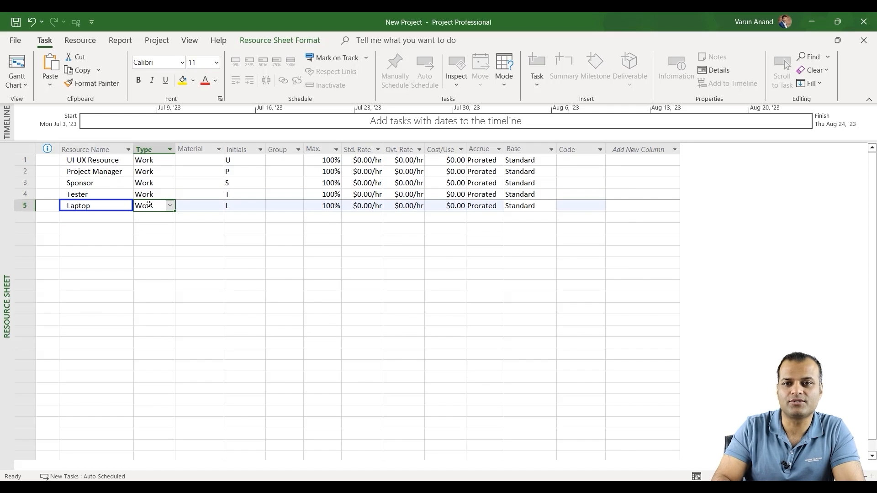
click(170, 205)
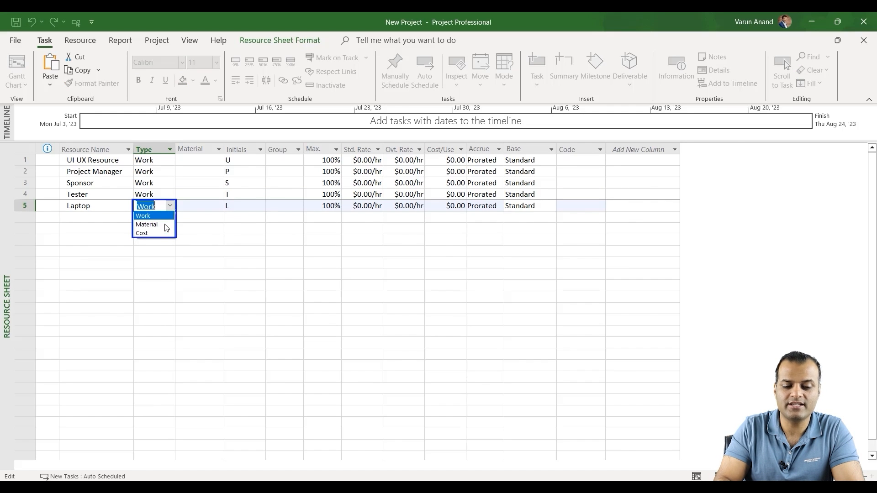
click(165, 225)
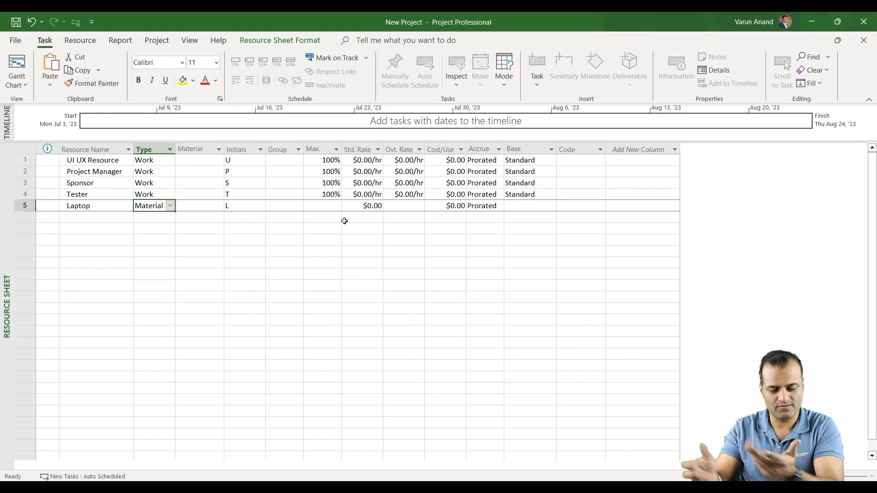
- Add an Airfare resource below Laptop and set its type to Cost
click(75, 219)
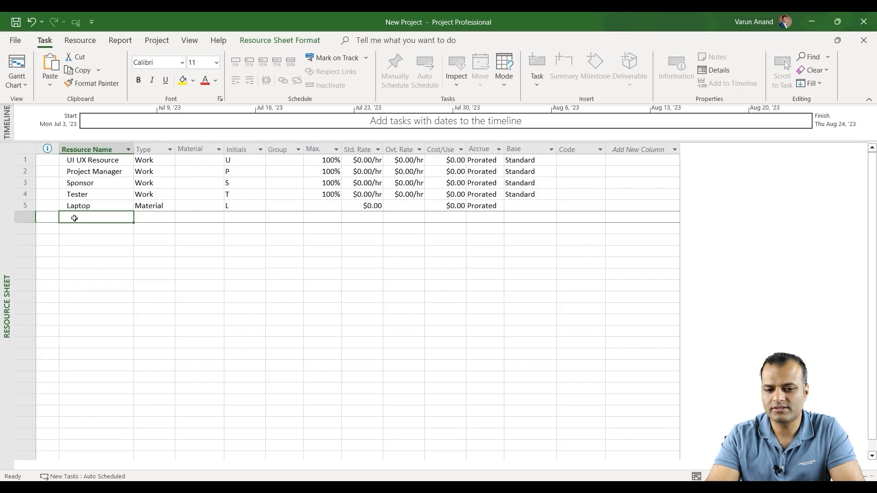
text(Airfare)
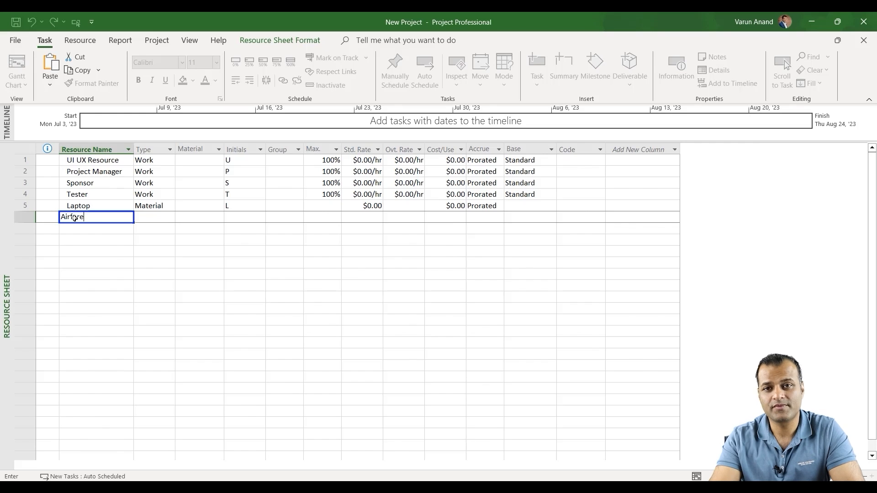
key(Return)
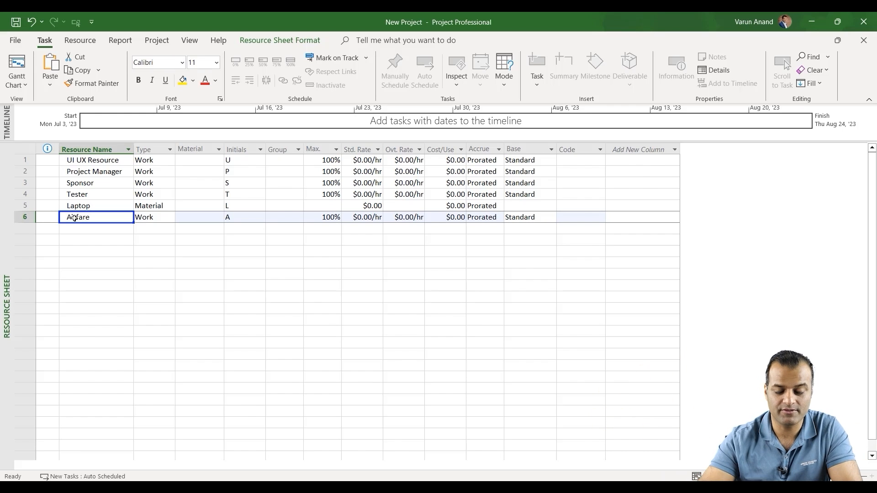
click(157, 218)
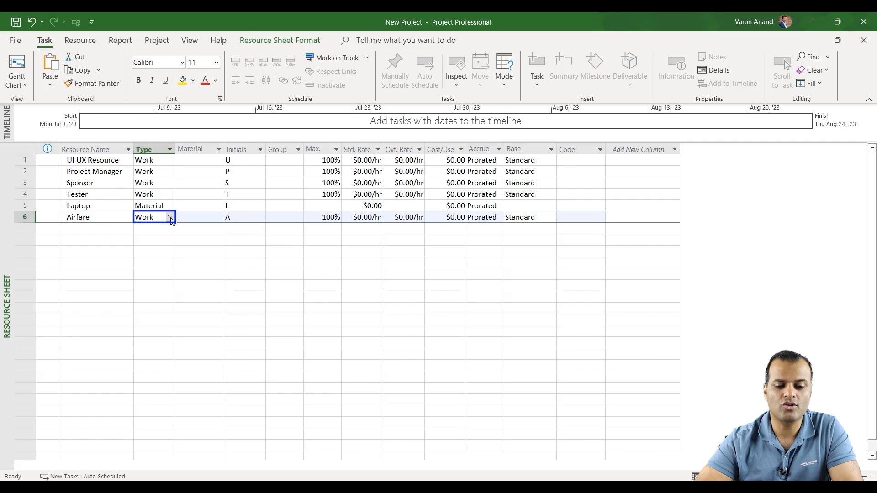
click(170, 217)
click(151, 246)
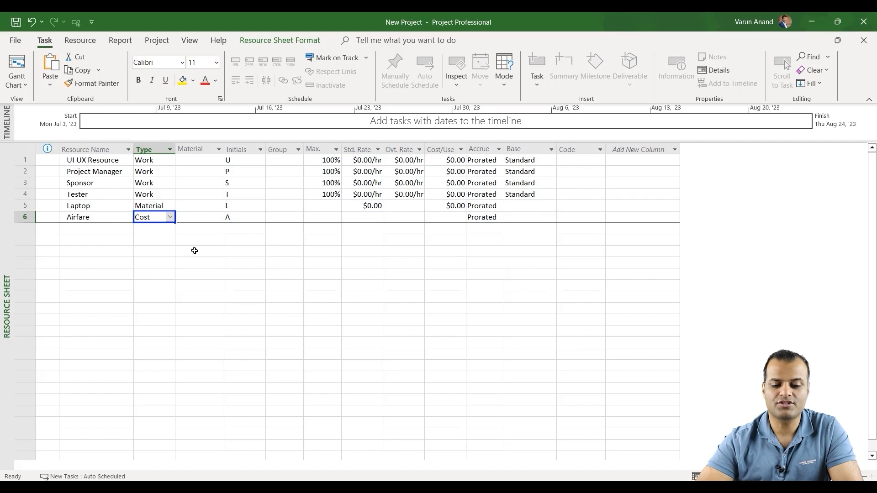
click(312, 267)
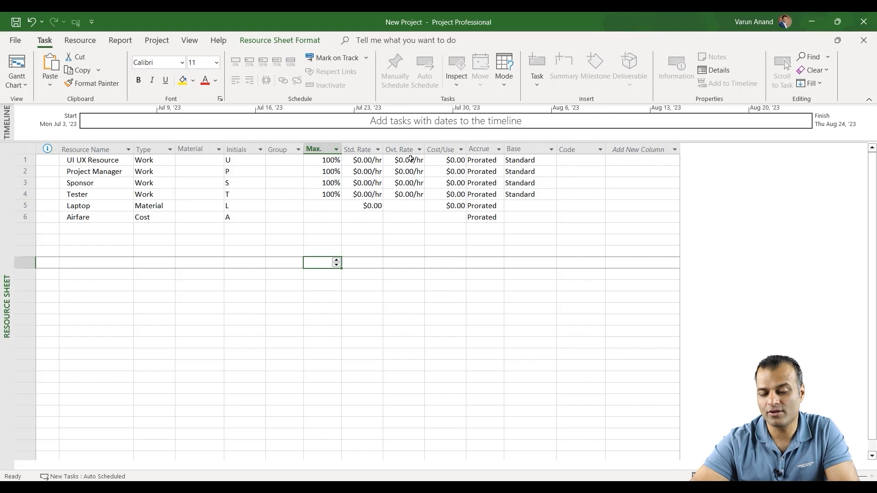
- Set the UI UX Resource's standard rate to $100 per hour and its overtime rate to $50 per hour
click(364, 162)
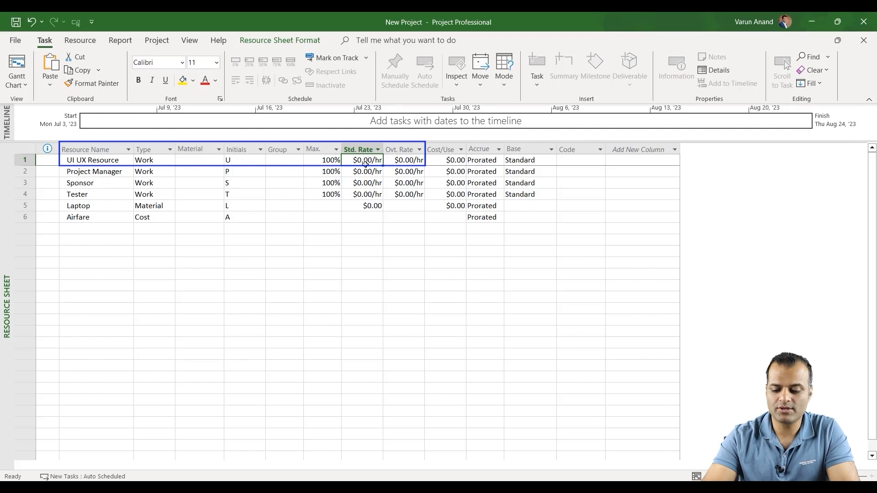
text(100)
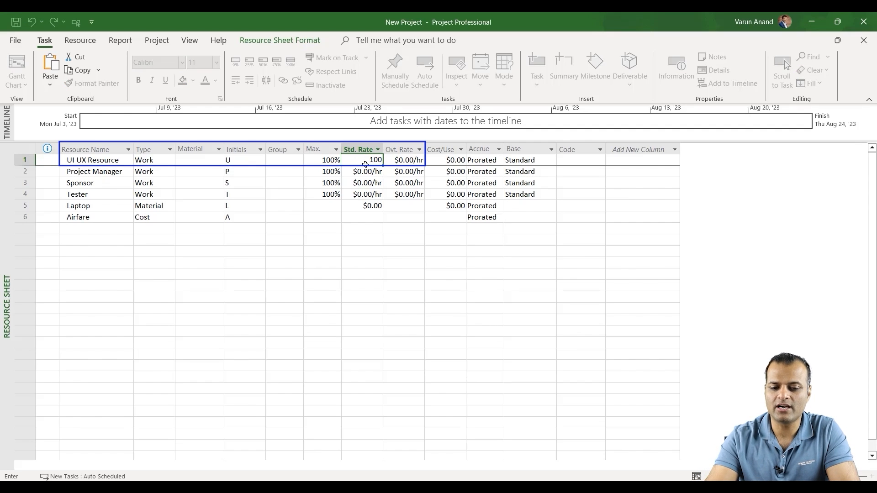
key(Tab)
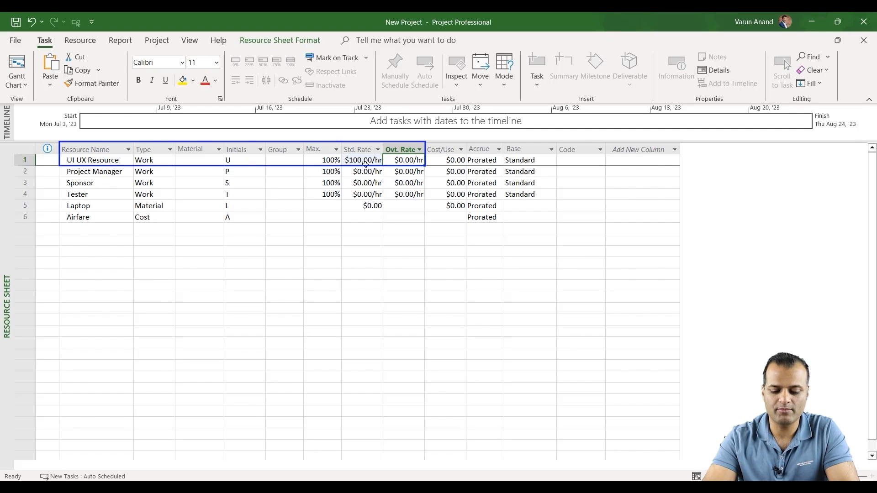
text(50)
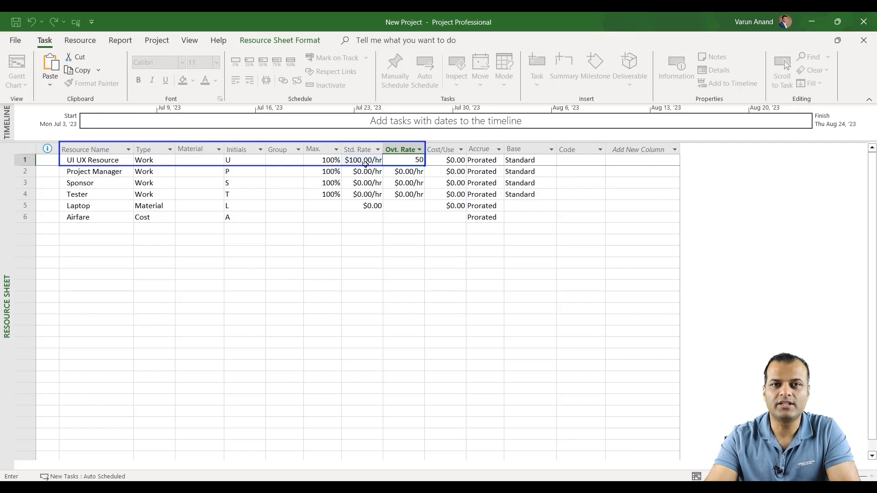
key(Return)
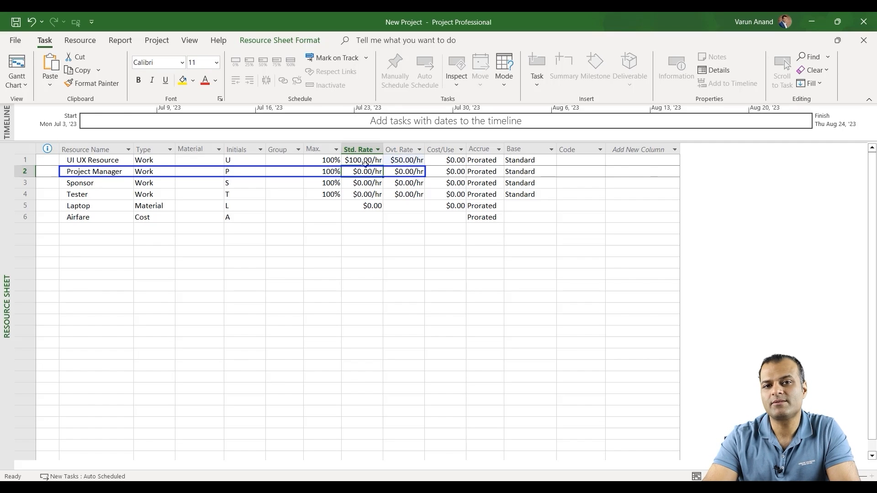
- Set the Project Manager's standard rate to $150 per hour and overtime rate to $75 per hour
text(150)
key(Tab)
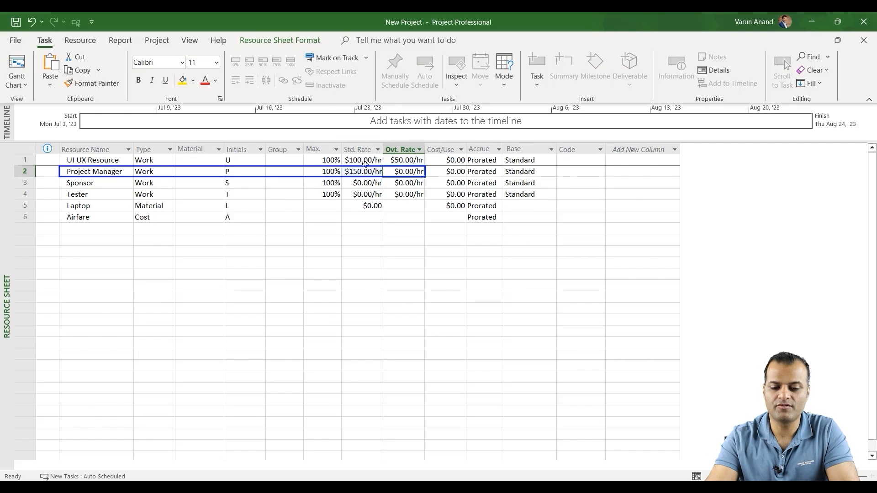
text(75)
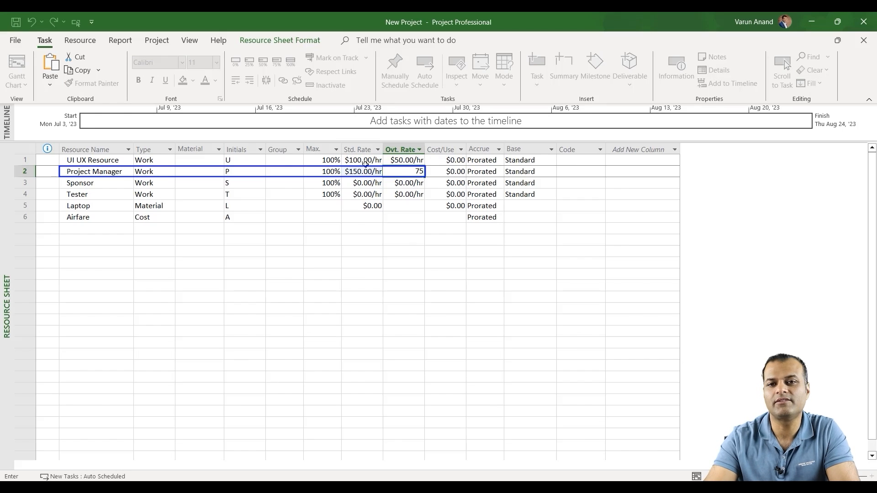
key(Return)
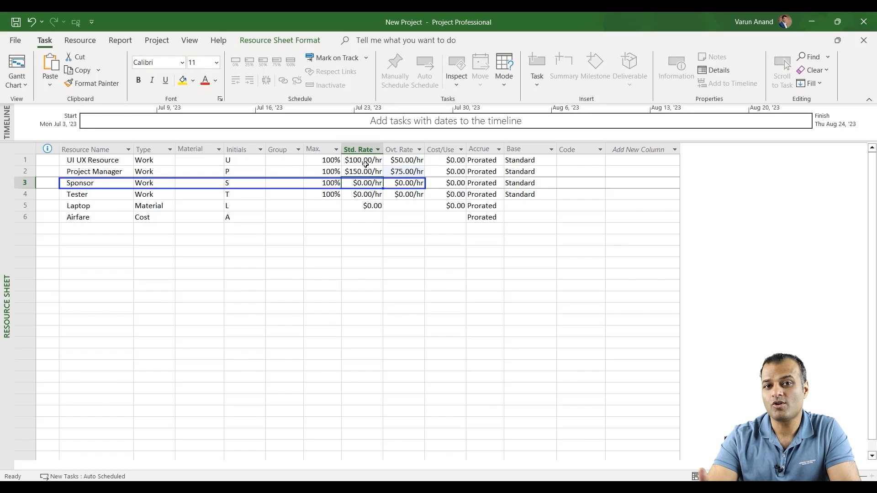
- Set the Sponsor's standard rate to $200 per hour and overtime rate to $100 per hour
text(200)
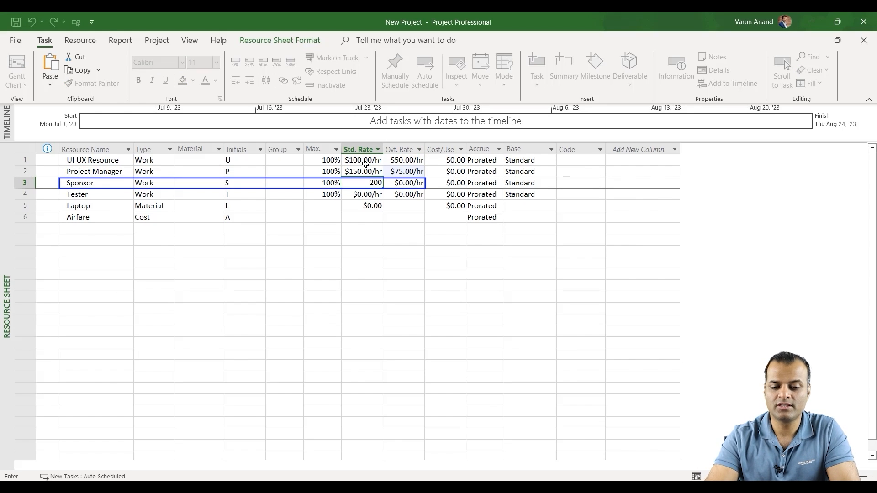
key(Tab)
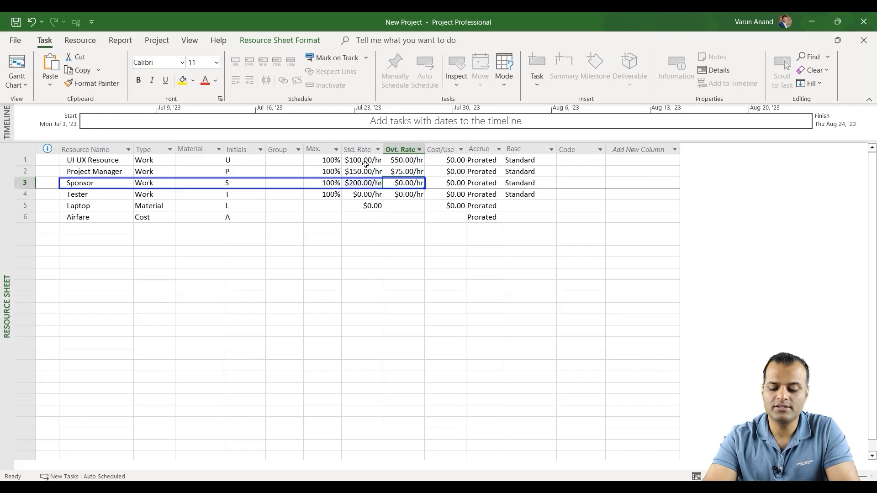
text(100)
key(Return)
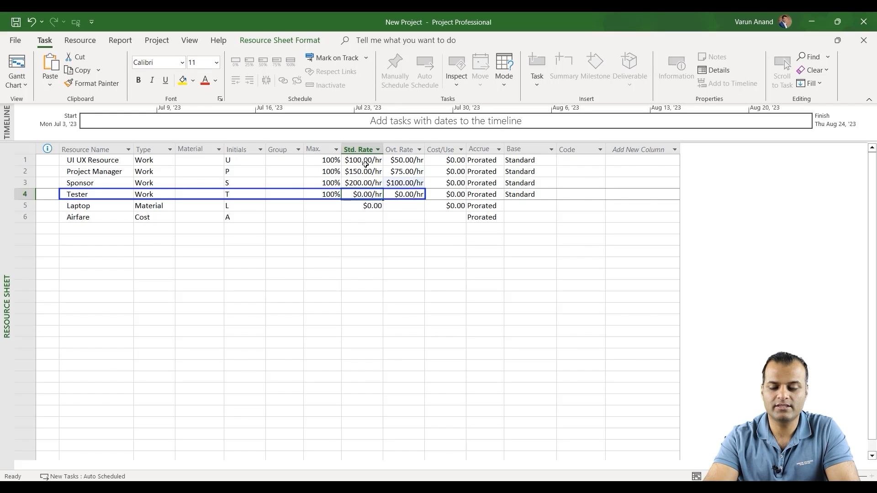
- Set the Tester's standard rate to $75 per hour and overtime rate to $30 per hour
text(75)
key(Tab)
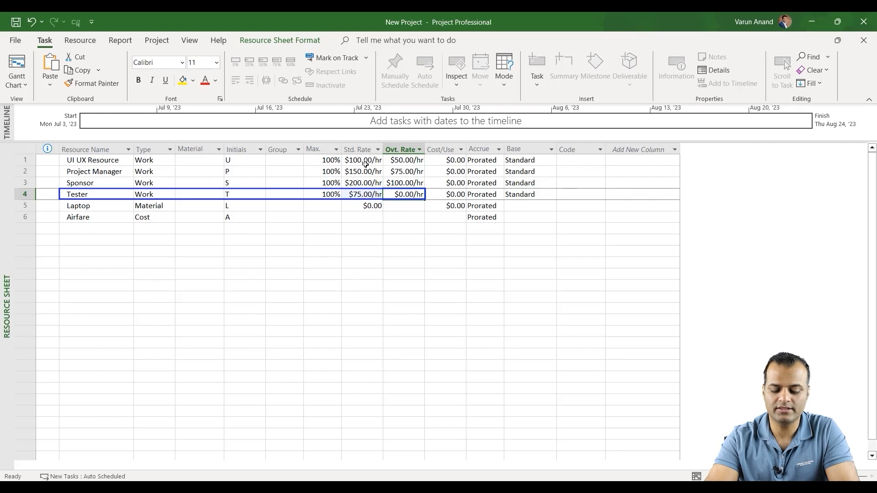
text(20)
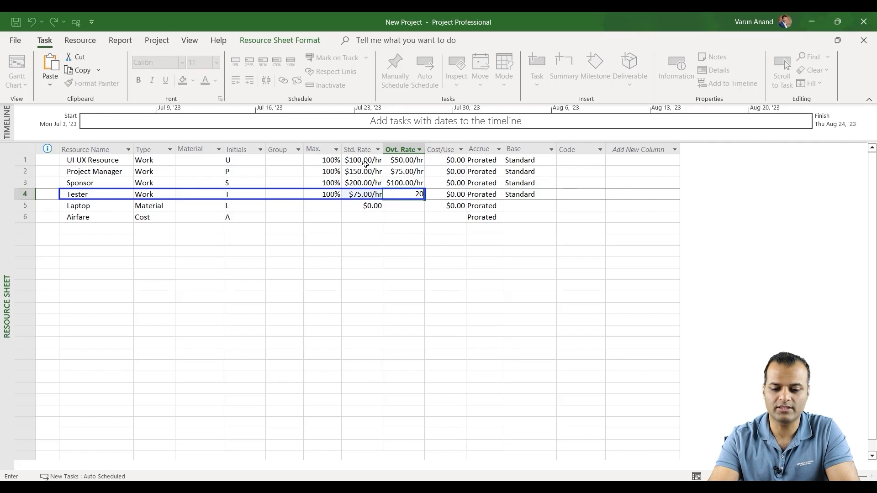
key(BackSpace)
key(BackSpace)
text(30)
key(Return)
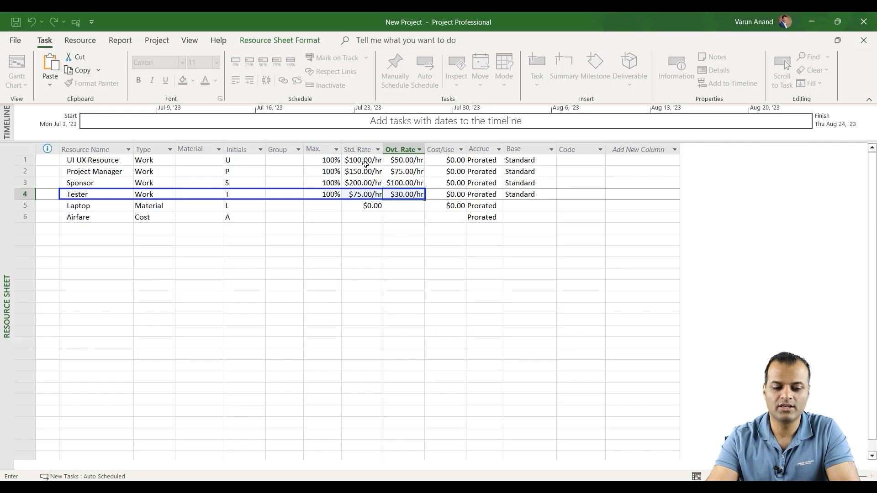
- Set the Laptop's standard rate to $1,000 and choose Prorated as its cost accrual method
text(1000)
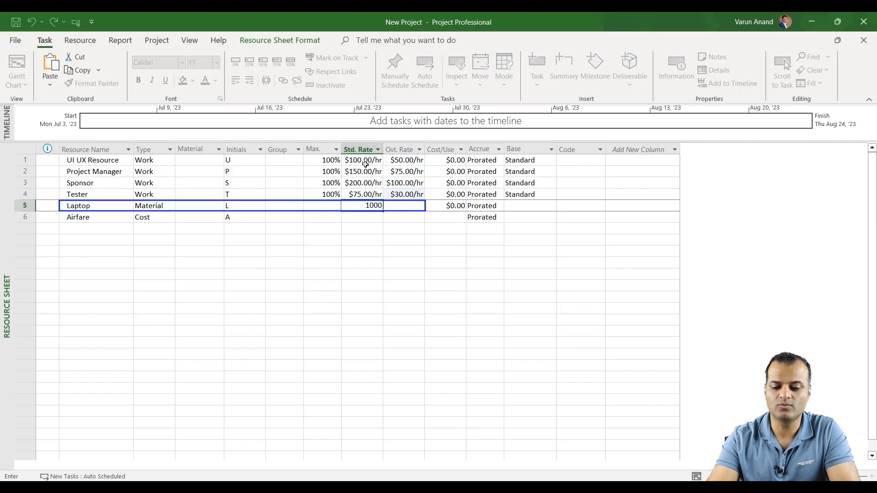
key(Return)
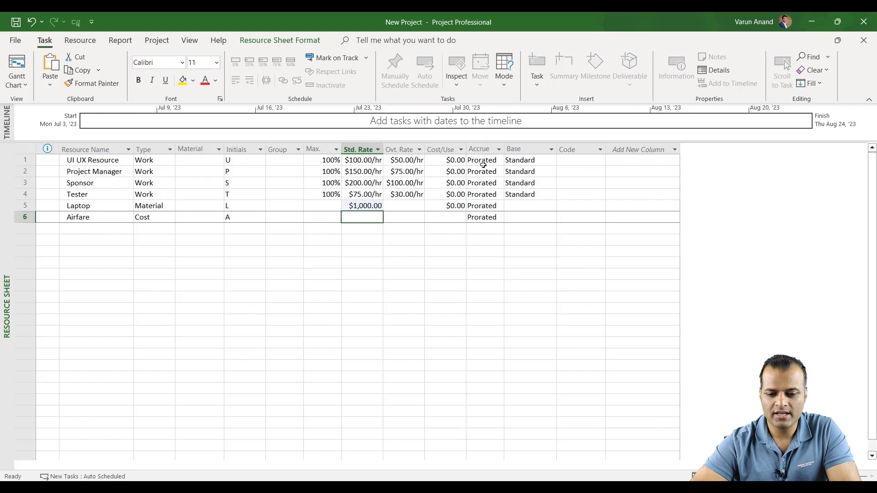
click(490, 201)
click(489, 205)
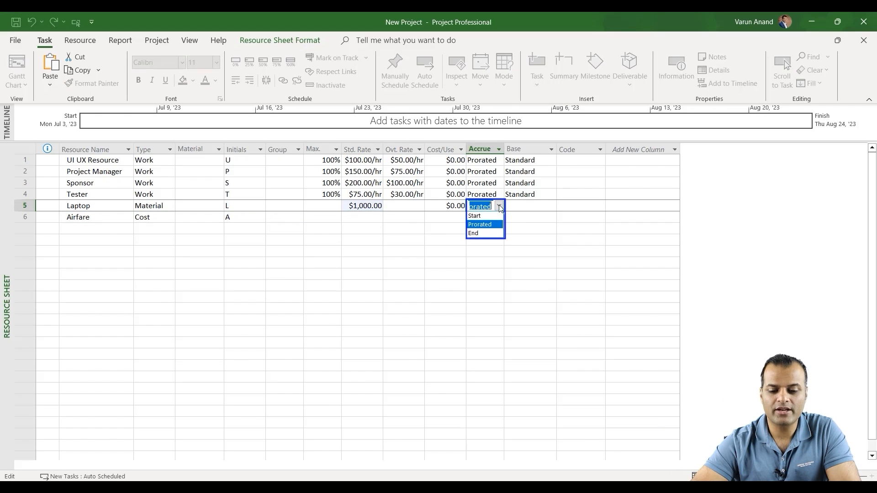
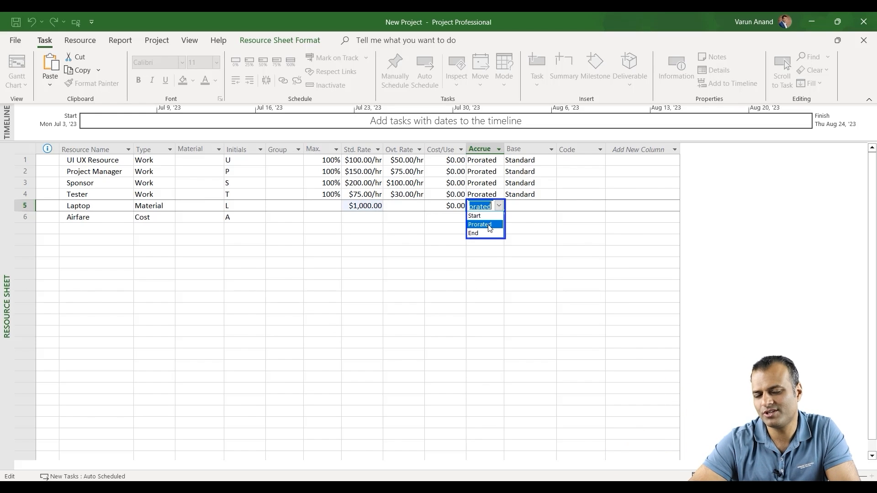
click(488, 225)
click(363, 238)
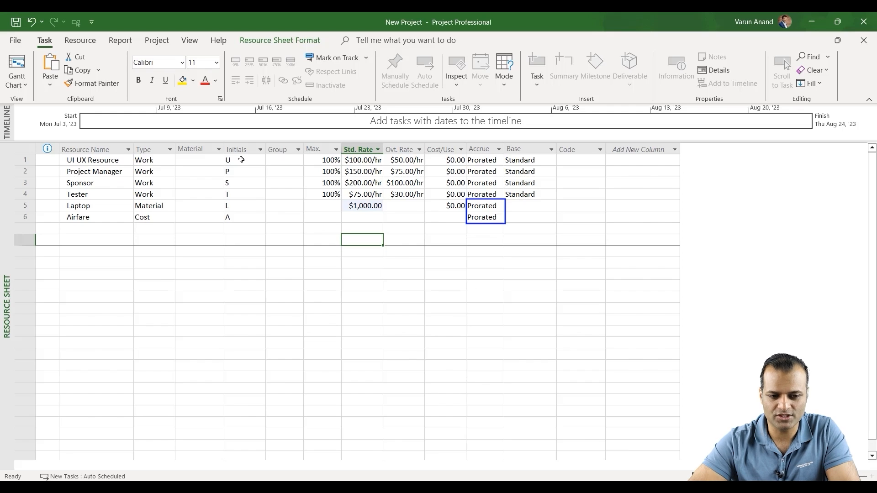
click(15, 70)
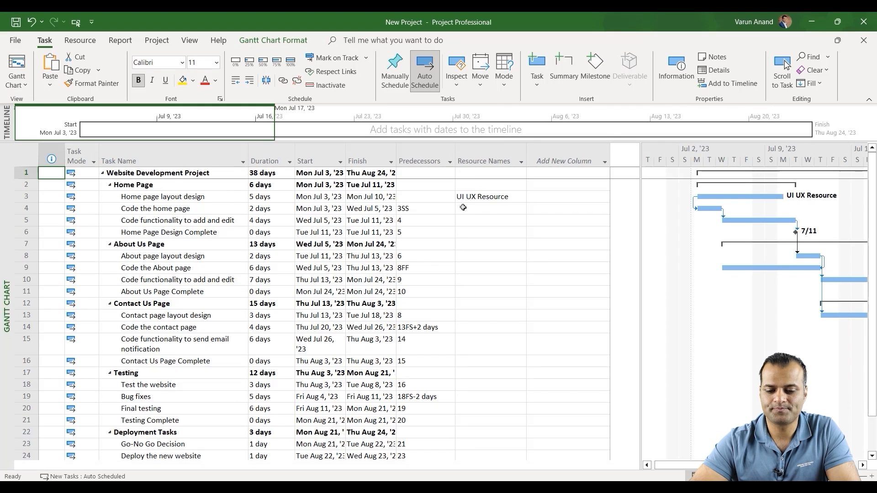
click(473, 210)
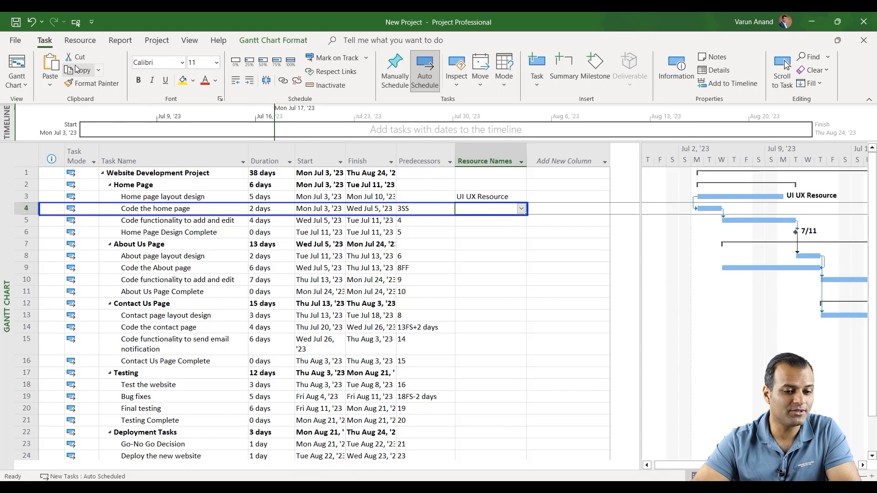
click(20, 86)
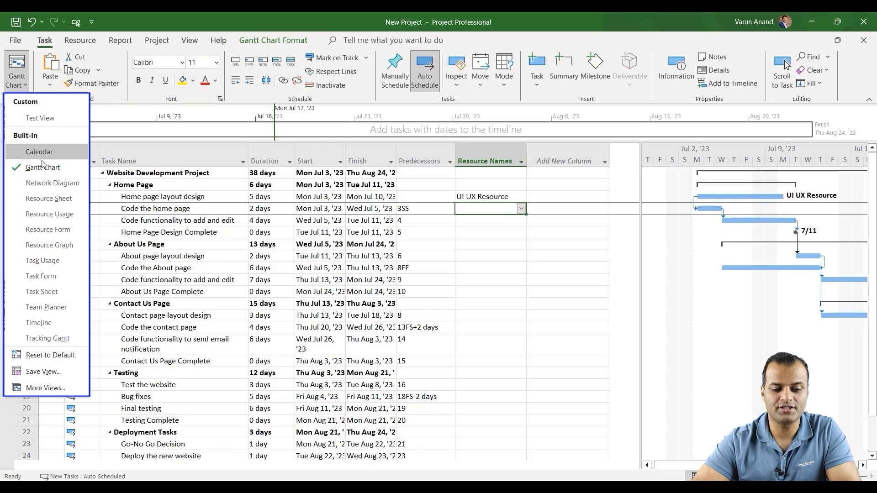
click(41, 205)
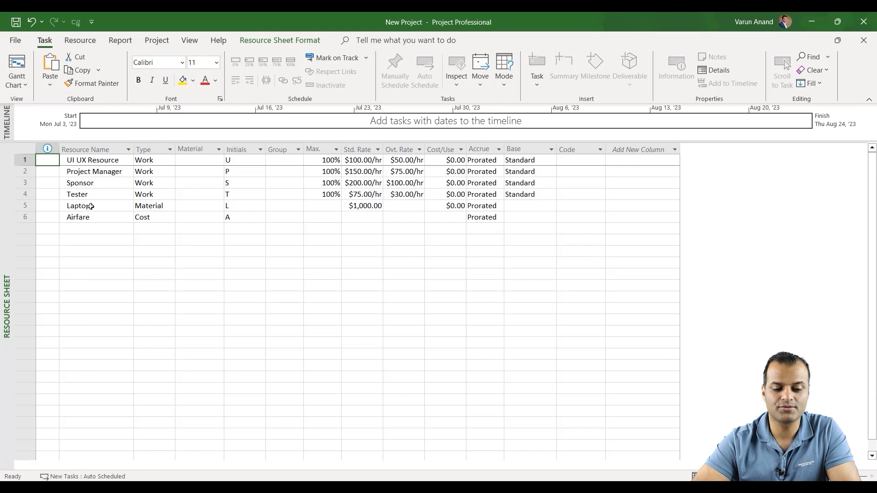
- Add a Software Engineer resource below Airfare in the resource sheet
click(80, 227)
text(Developer)
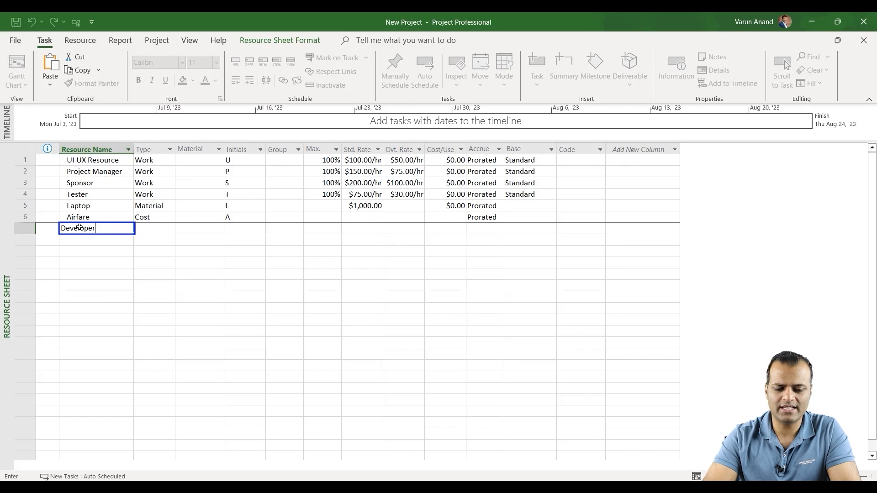
key(BackSpace)
key(BackSpace)
key(BackSpace)
key(BackSpace)
key(BackSpace)
key(BackSpace)
key(BackSpace)
key(BackSpace)
key(BackSpace)
text(S)
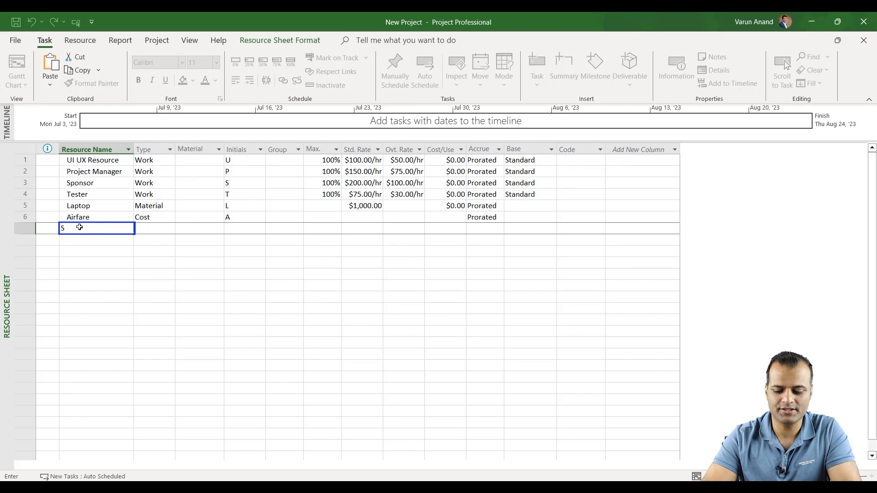
text(oftware En)
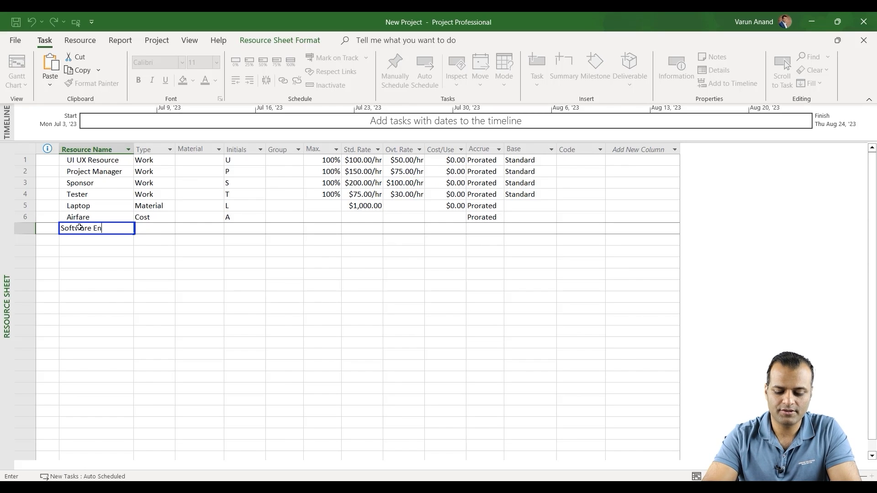
text(gineer)
key(Return)
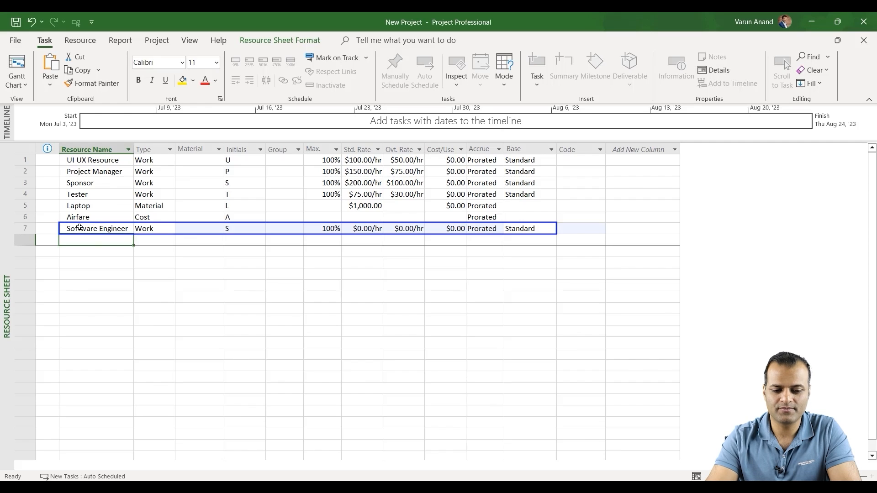
- Set the Software Engineer's standard rate to $100 per hour
key(Up)
key(Right)
key(Right)
key(Right)
key(Right)
key(Right)
key(Right)
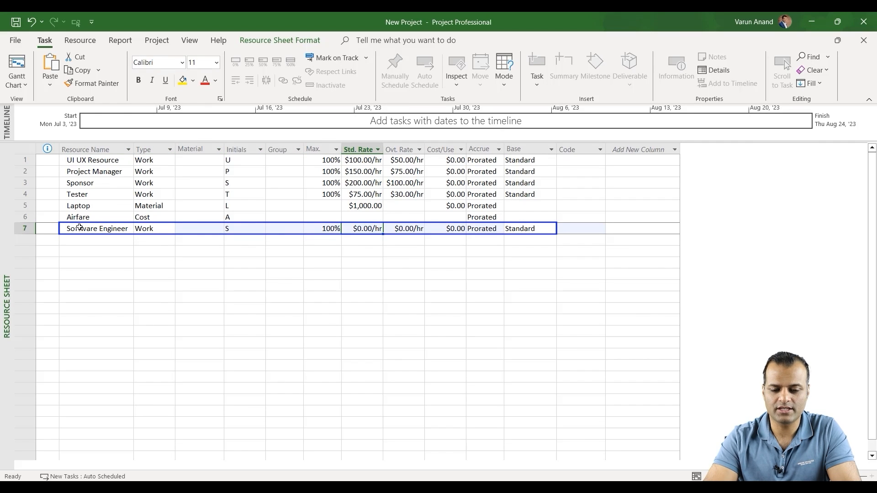
text(100)
key(Tab)
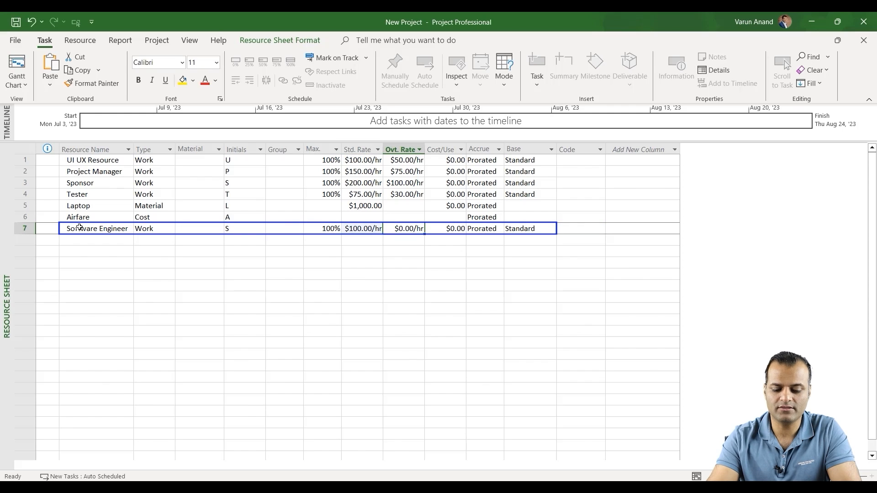
- Set the Software Engineer's overtime rate to $50 per hour
text(50)
key(Return)
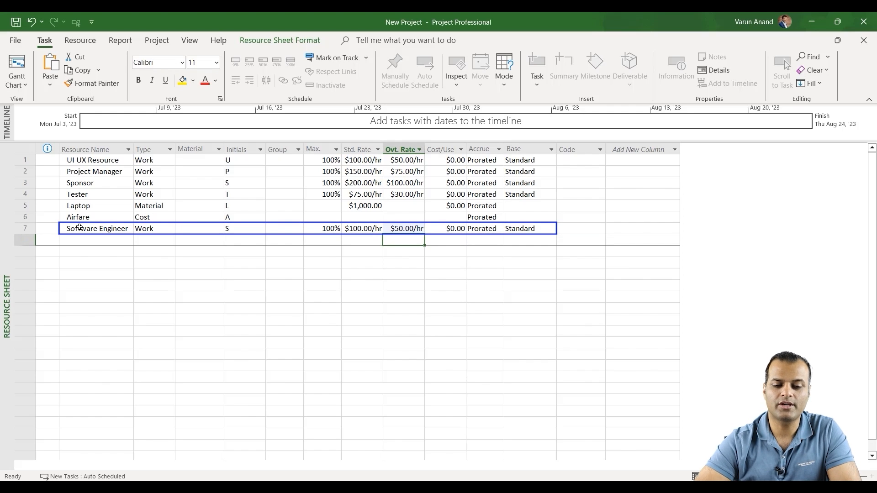
- Return to the Gantt Chart view and assign the Software Engineer to the "Code the home page" task
click(17, 66)
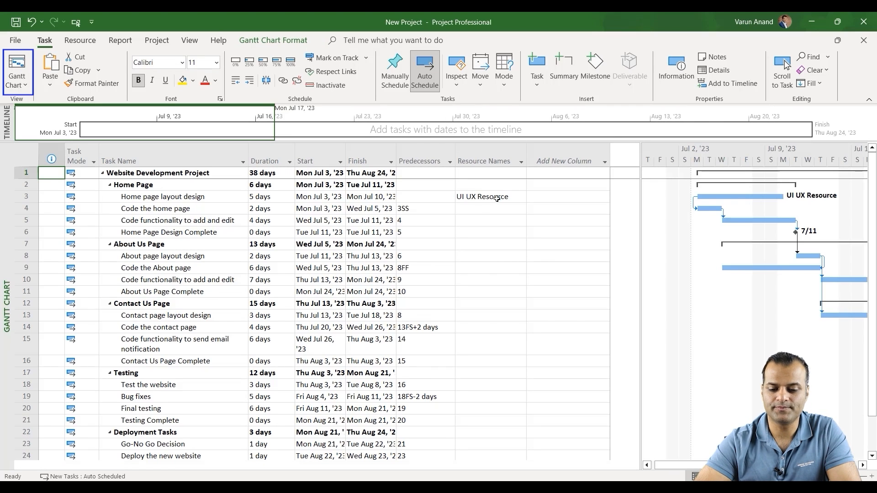
click(473, 208)
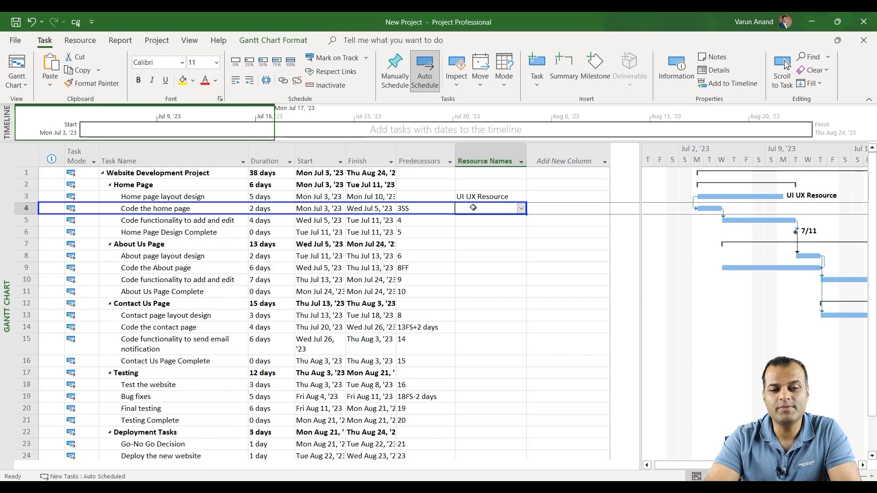
text(Software Engineer)
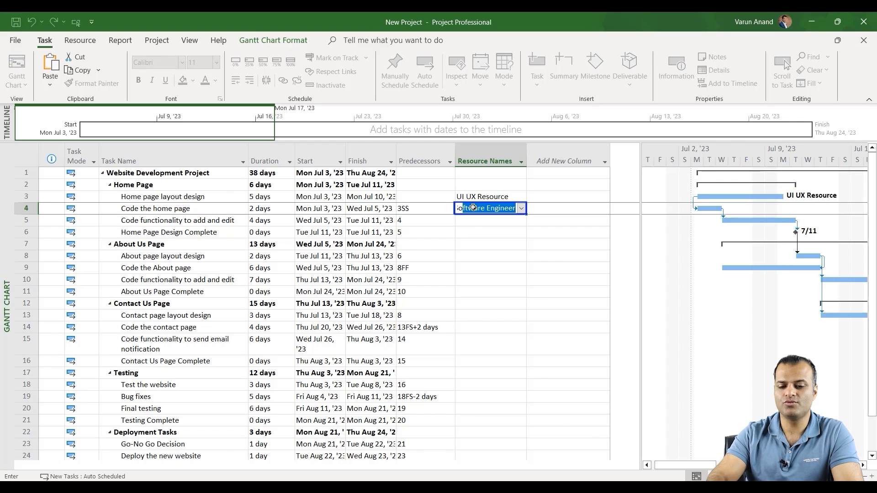
key(Return)
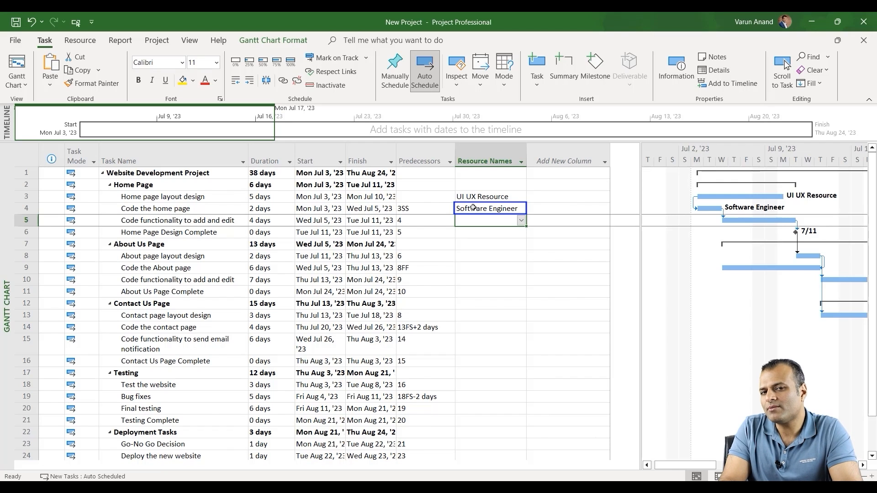
- Assign Sponsor to the Home Page task "Code functionality to add and edit", and Sponsor plus Project Manager to "About page layout design"
text(Spon)
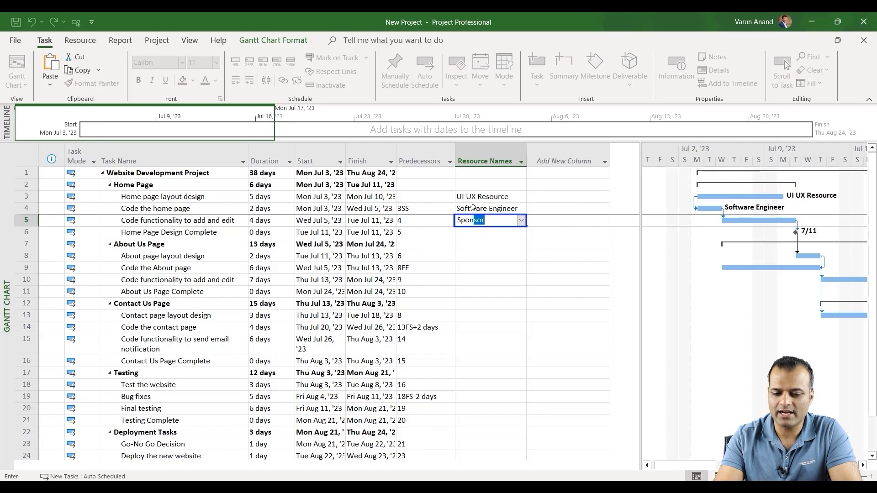
key(Return)
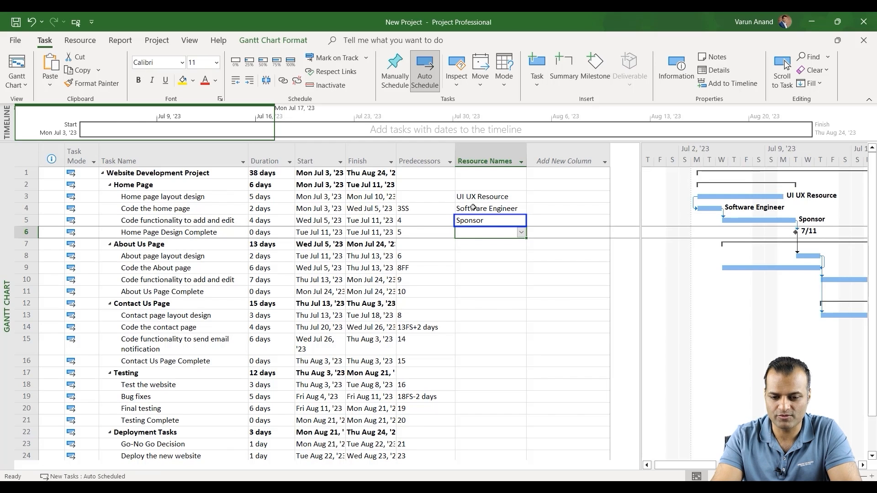
key(Down)
key(Down)
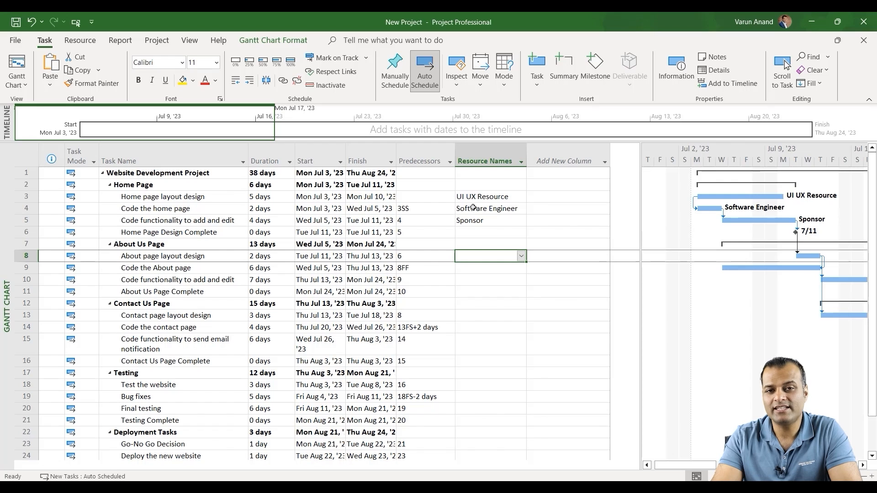
text(Spon)
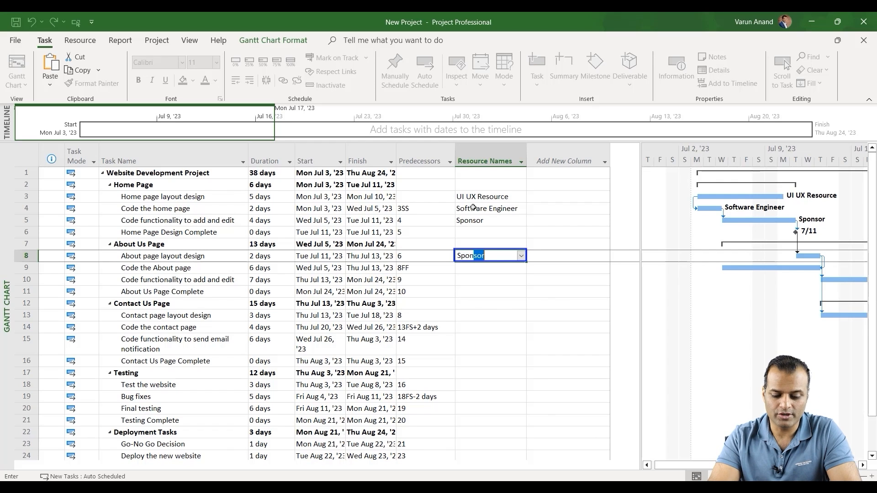
text(sor)
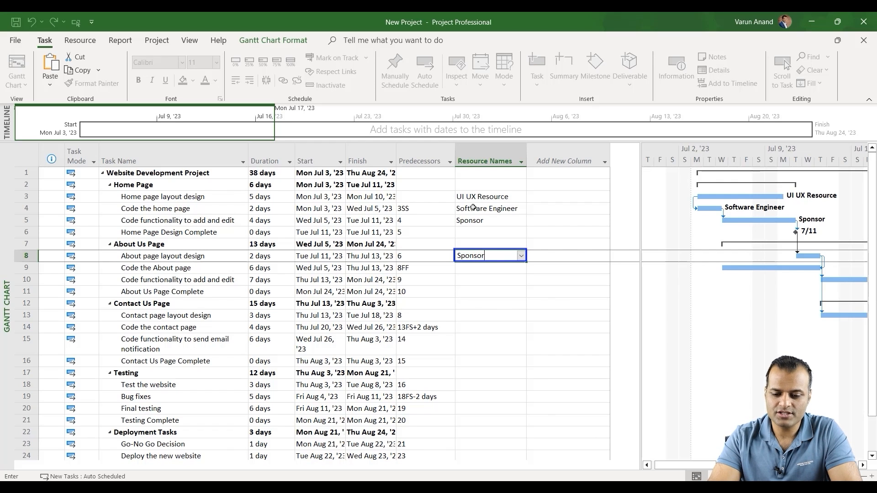
text(,Project Manager)
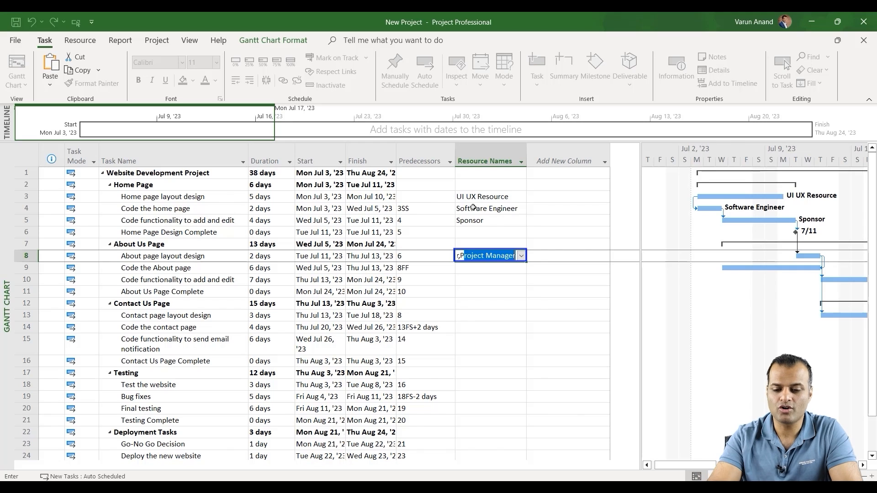
key(Return)
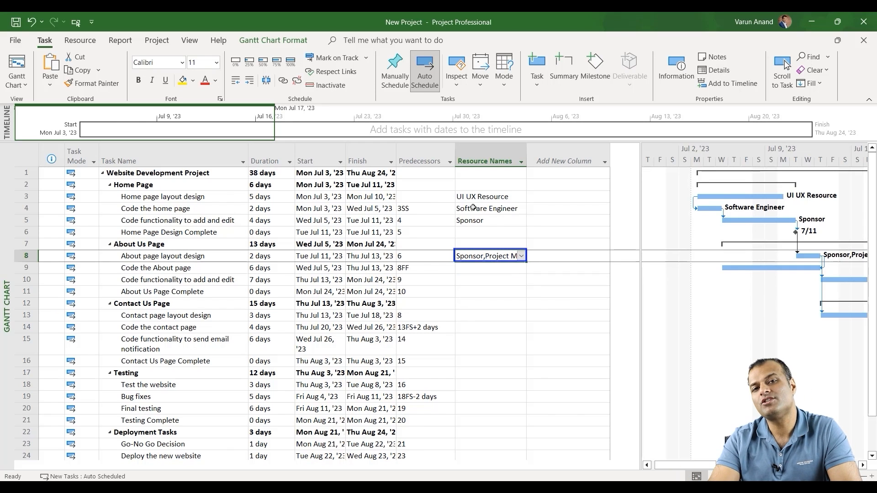
- Assign the Software Engineer to the "Code the About page" task by picking it from the available resources
key(Down)
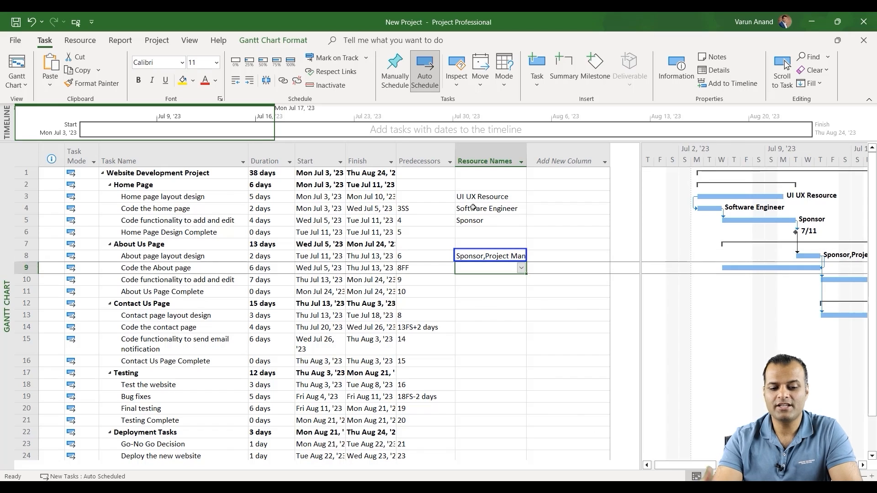
click(523, 269)
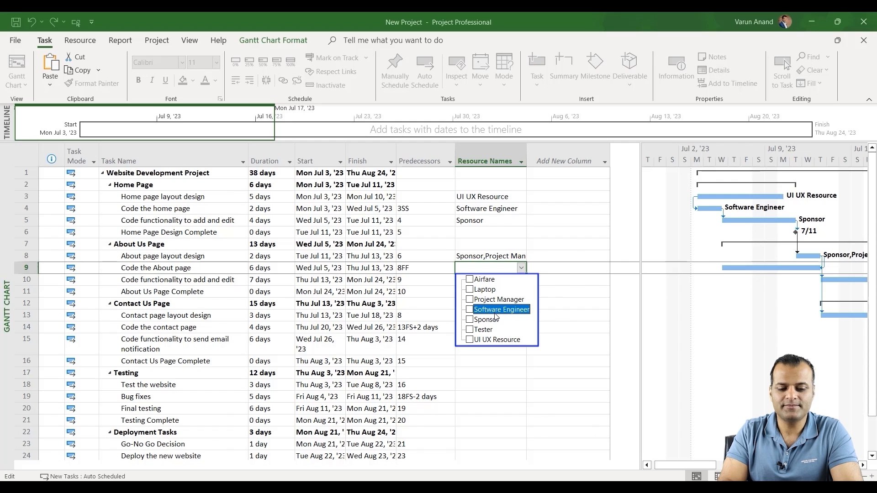
key(Return)
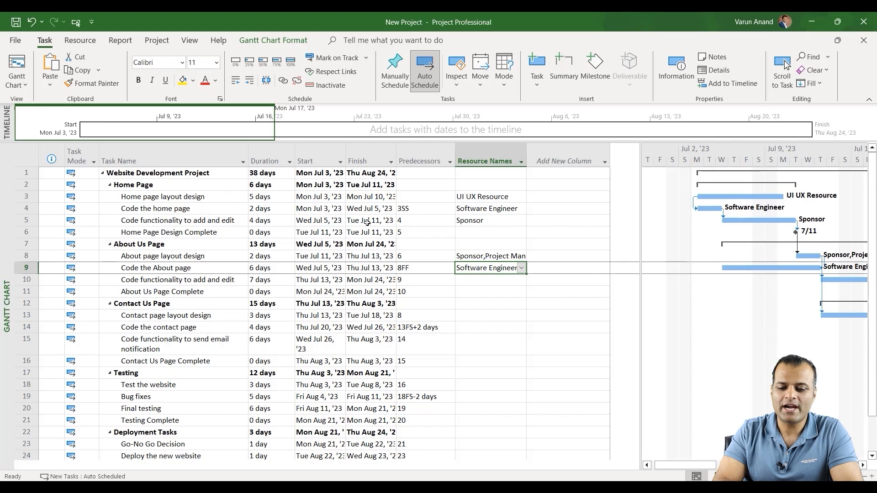
- Assign Sponsor to the About Us Page task "Code functionality to add and edit" through its Task Information
double_click(150, 281)
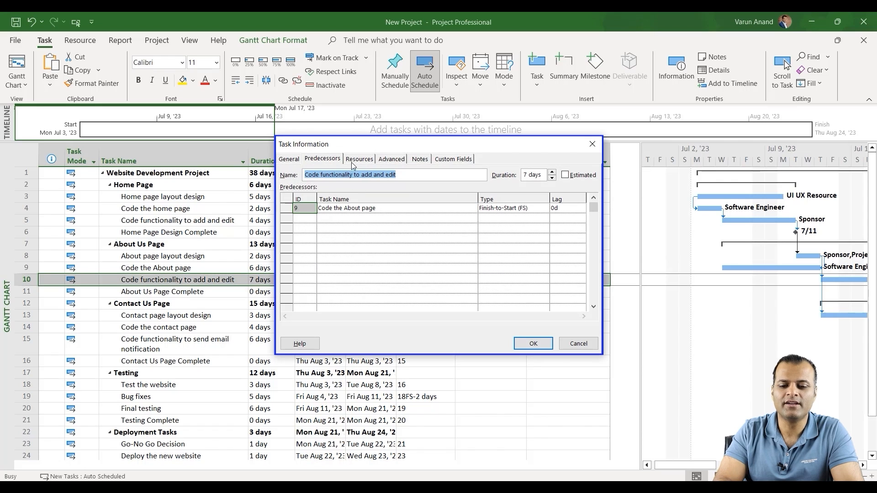
click(359, 159)
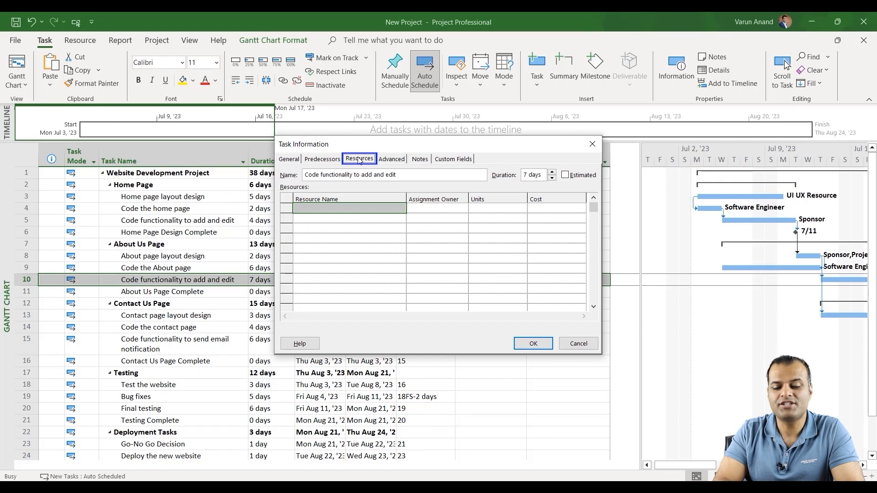
click(314, 210)
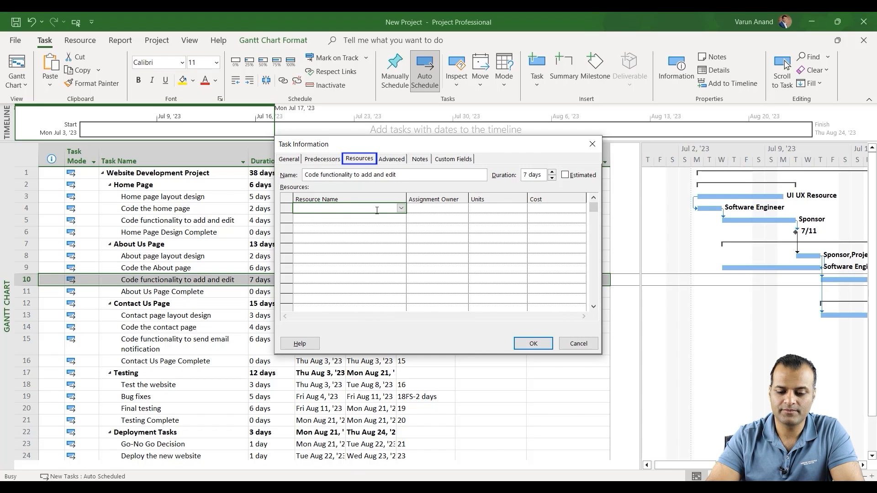
text(Sponsor)
key(Return)
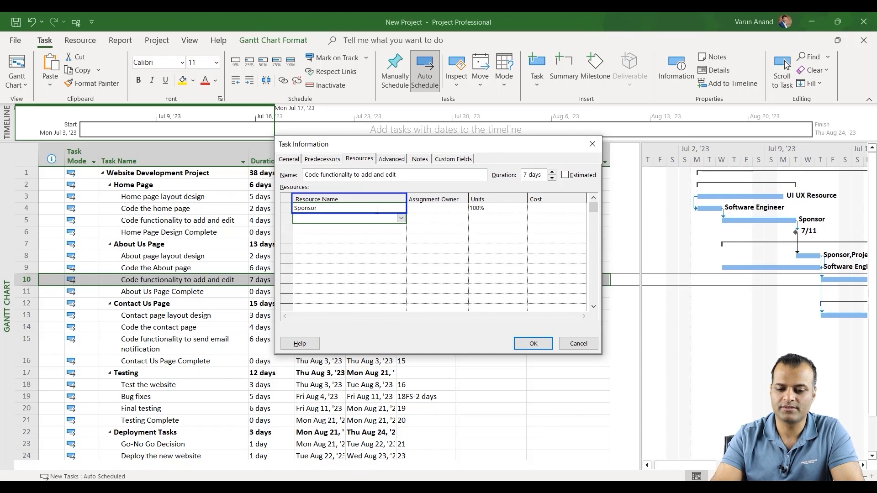
click(532, 344)
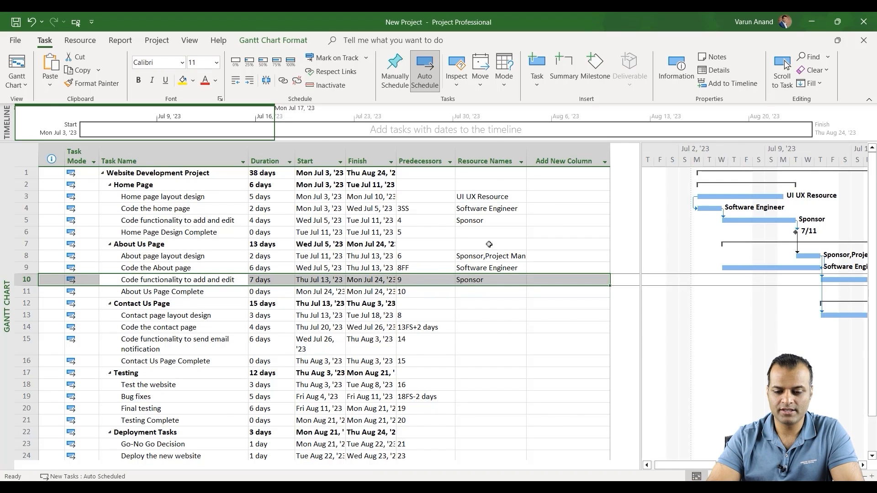
- Assign Sponsor to the "Home Page Design Complete" milestone
drag(484, 257, 482, 281)
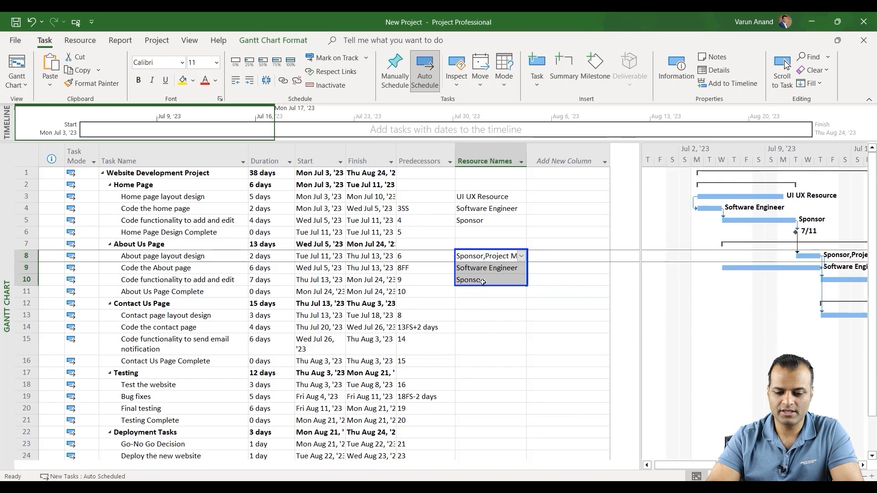
click(470, 290)
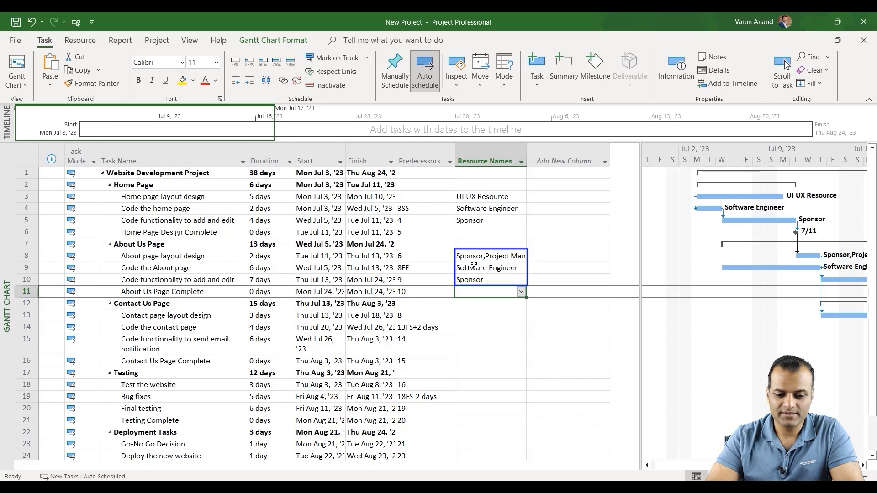
click(461, 230)
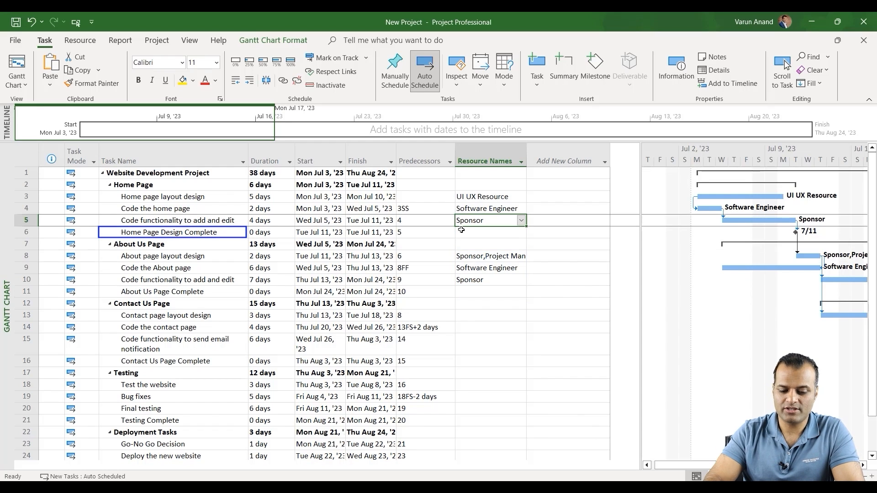
text(Sponsor)
key(Up)
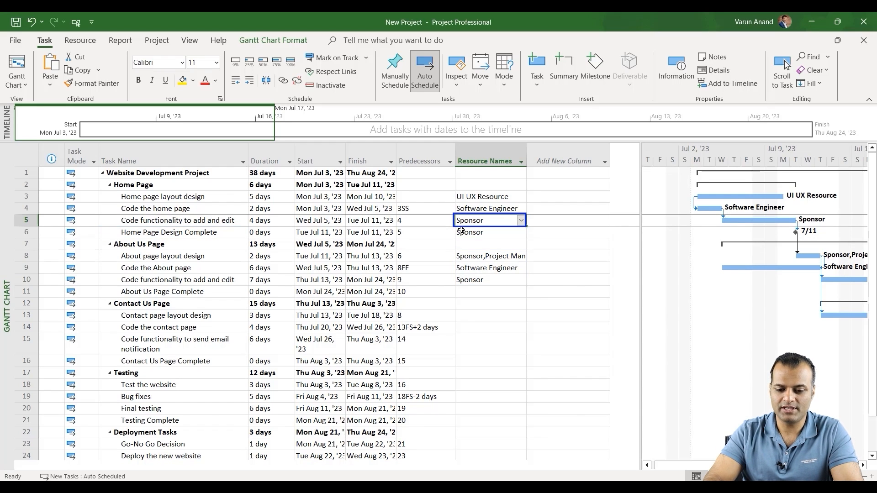
- Replace the resource on the Home Page task "Code functionality to add and edit" with Software Engineer and Project Manager
key(Delete)
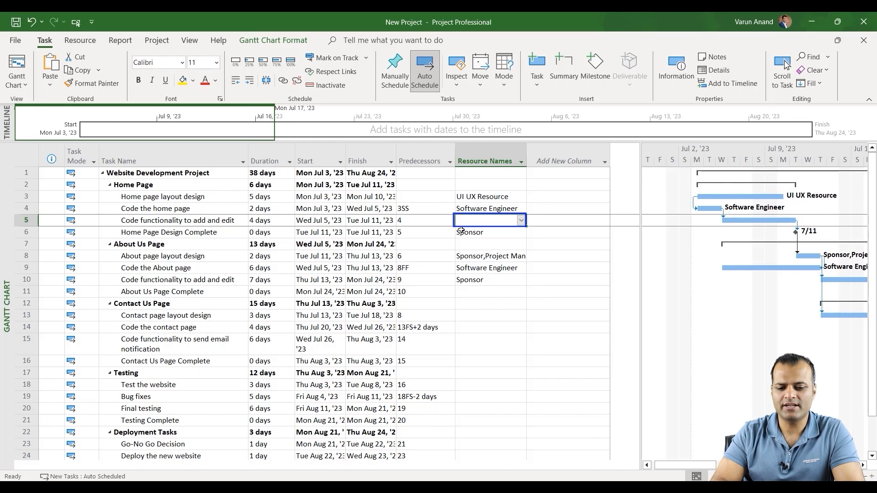
text(Sof)
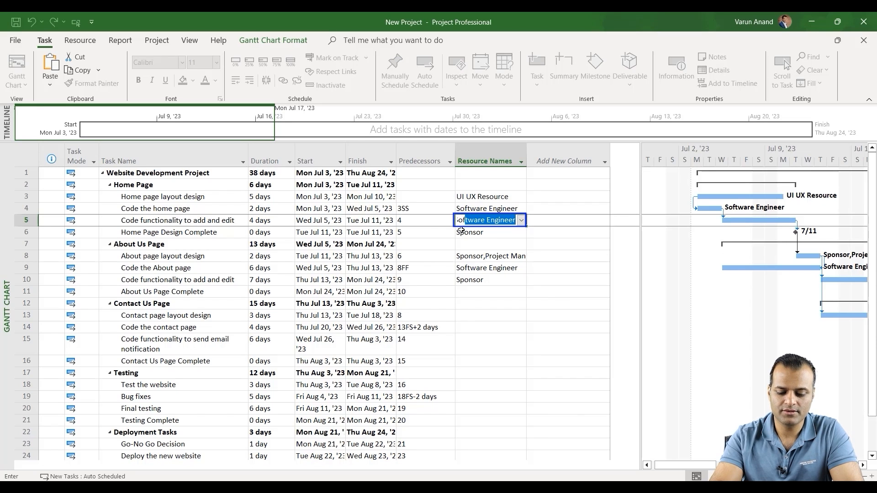
text(tware Engi)
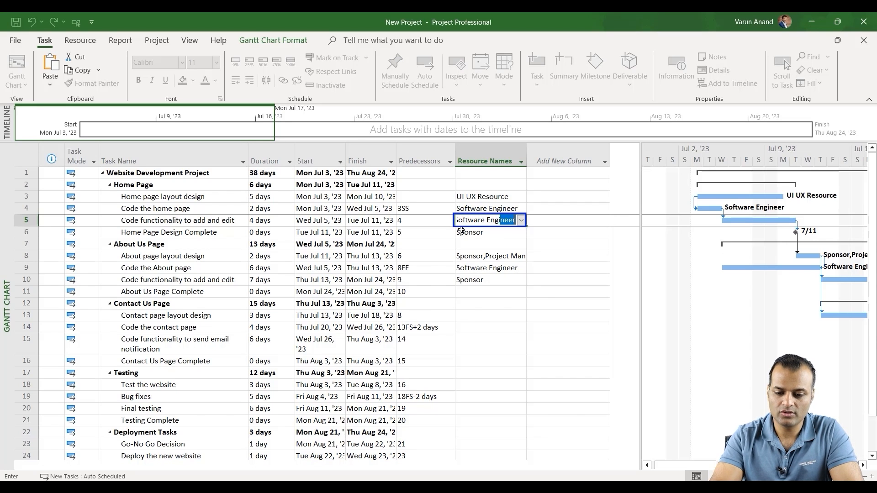
text(neer, Pro)
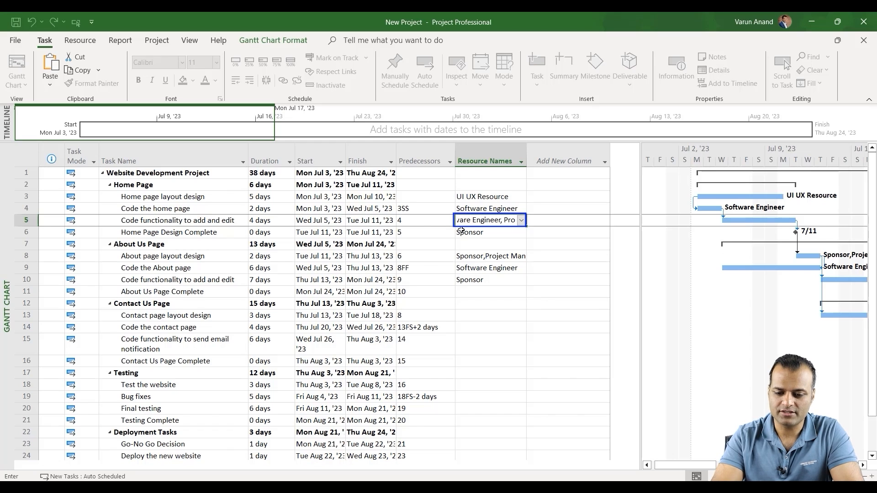
text(ject Mana)
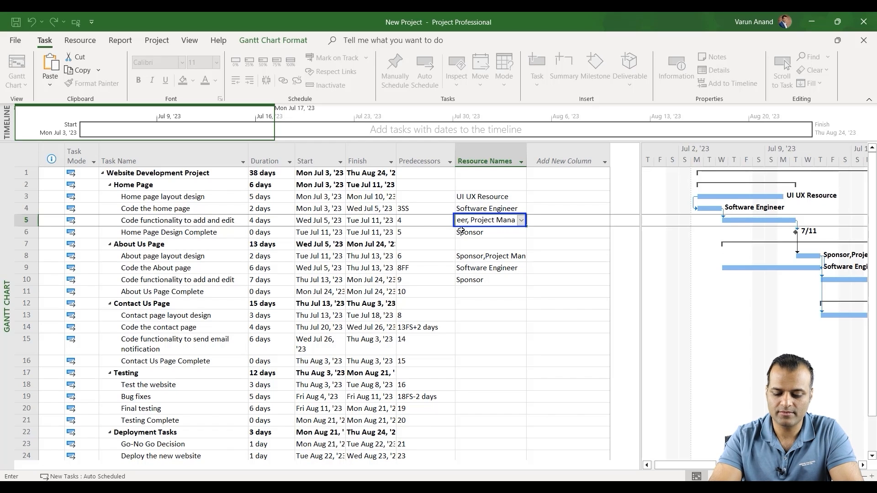
text(ger)
key(Return)
key(Up)
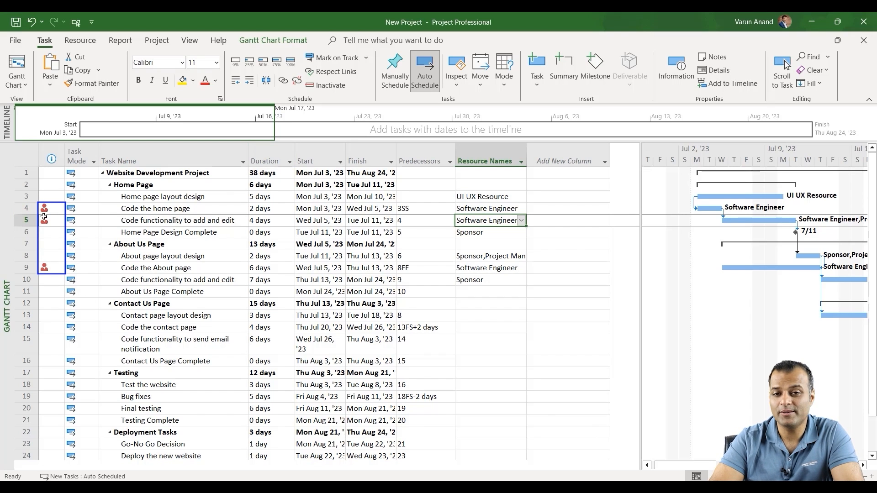
mouse_move(43, 226)
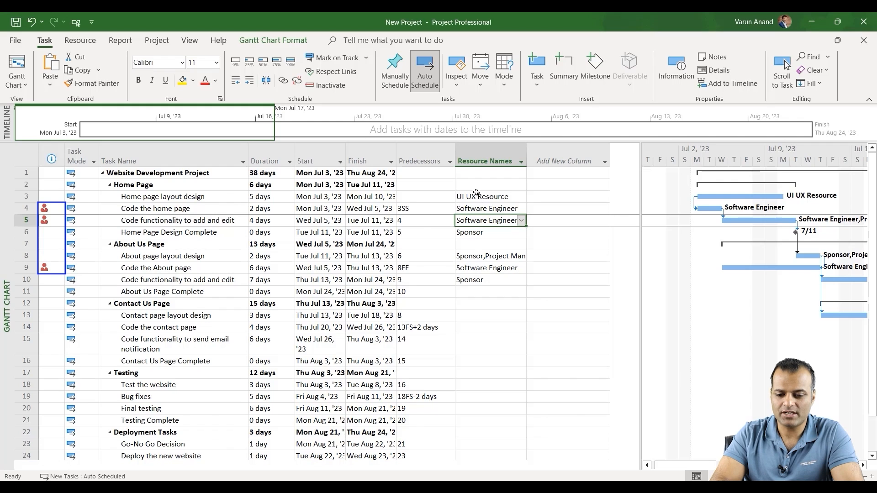
- Copy the resource assignments of the four Home Page tasks onto the four About Us Page tasks, starting at "About page layout design"
drag(477, 195, 475, 232)
key(ctrl+c)
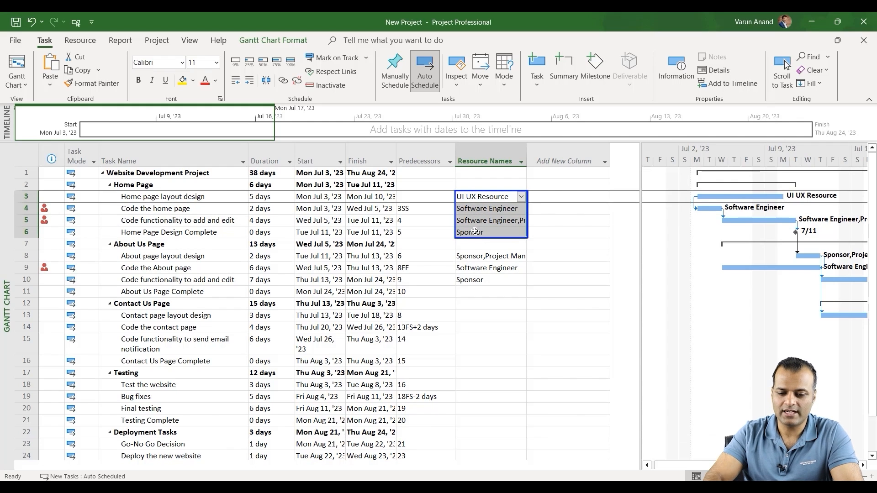
key(Down)
key(Down)
key(Down)
key(Down)
key(Down)
key(ctrl+v)
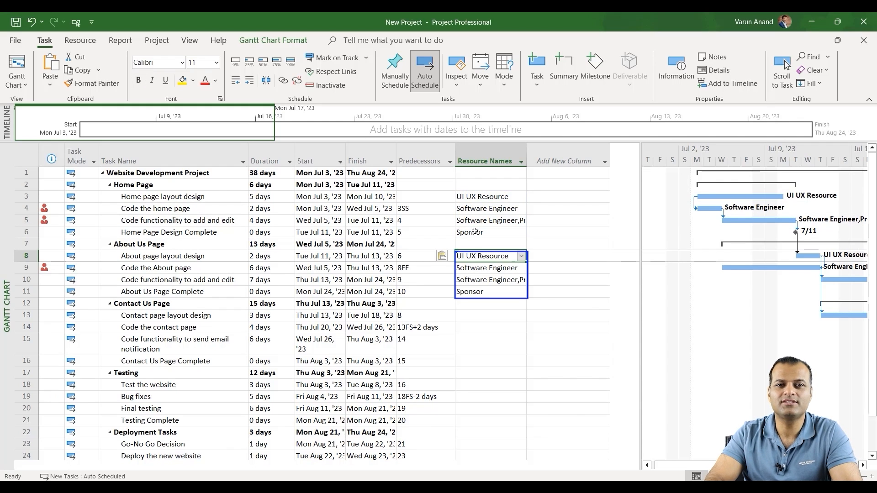
- Paste the same four resource assignments onto the Contact Us Page tasks, from "Contact page layout design" to "Contact Us Page Complete"
key(Down)
key(Down)
key(Down)
key(Down)
key(Down)
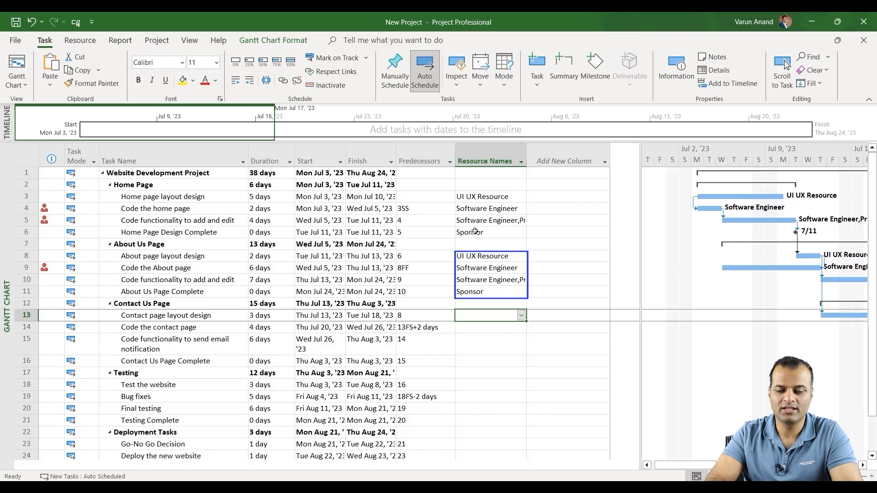
text(UI UX Resource Software Engineer Software Engineer,Project Manager Sponsor)
key(Down)
key(Down)
key(Down)
key(Down)
key(Down)
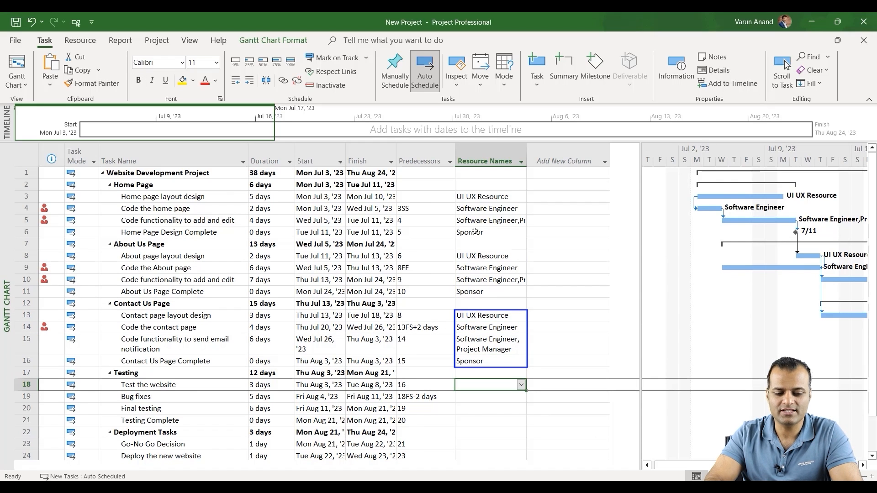
- Assign the Testing tasks: Tester to "Test the website" and "Final testing", Software Engineer to "Bug fixes", and Sponsor to "Testing Complete"
text(Tester)
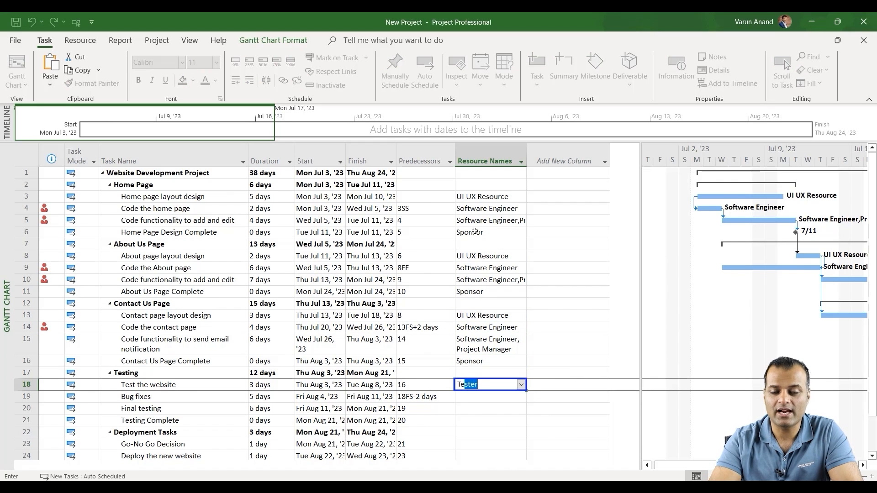
key(Return)
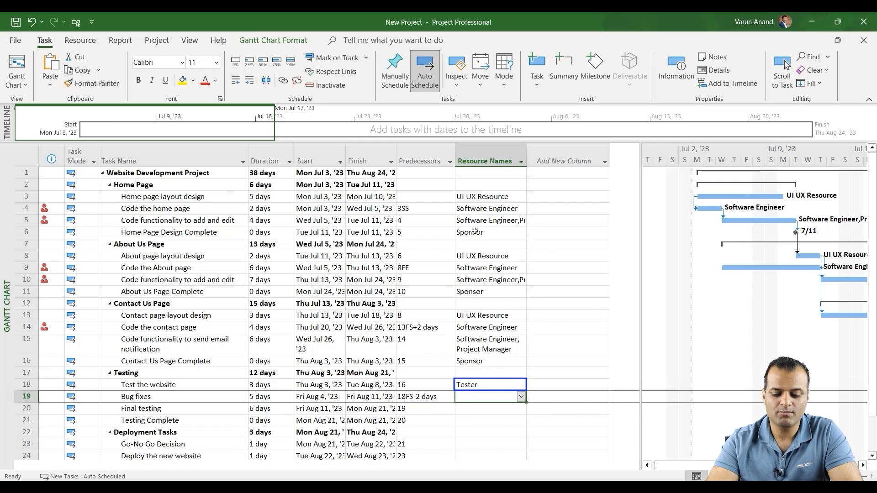
text(Software Engineer)
key(Return)
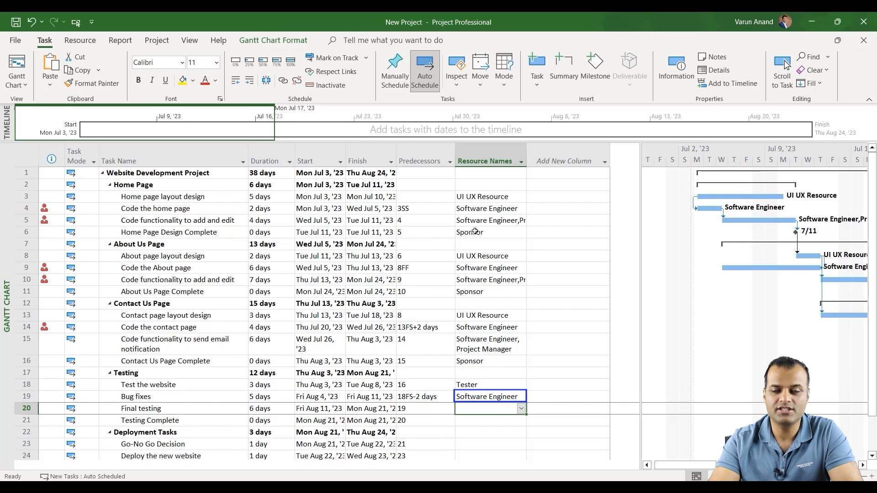
text(Test)
key(Return)
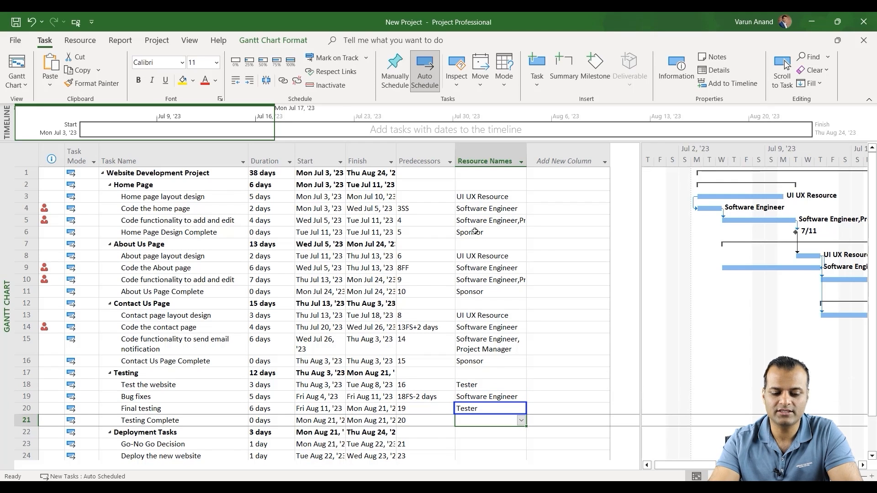
text(Sponsor)
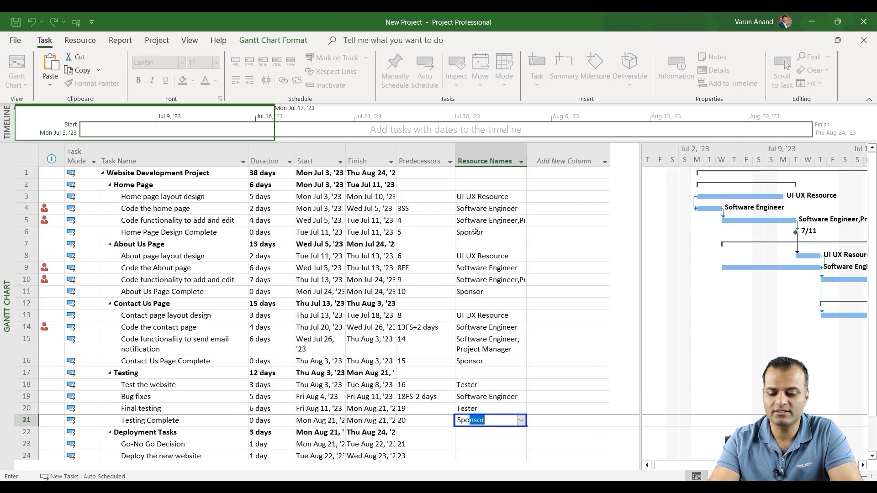
key(Return)
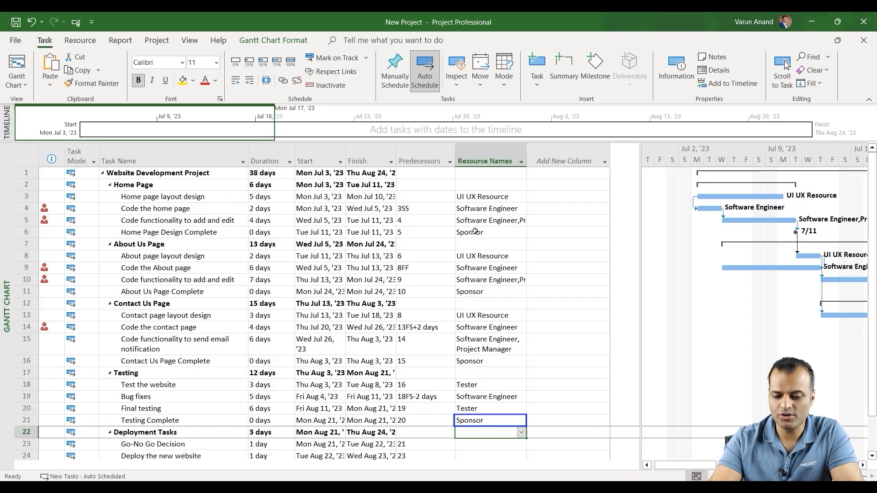
- Assign Sponsor to the "Go-No Go Decision" task under Deployment Tasks
key(Down)
key(Down)
key(Down)
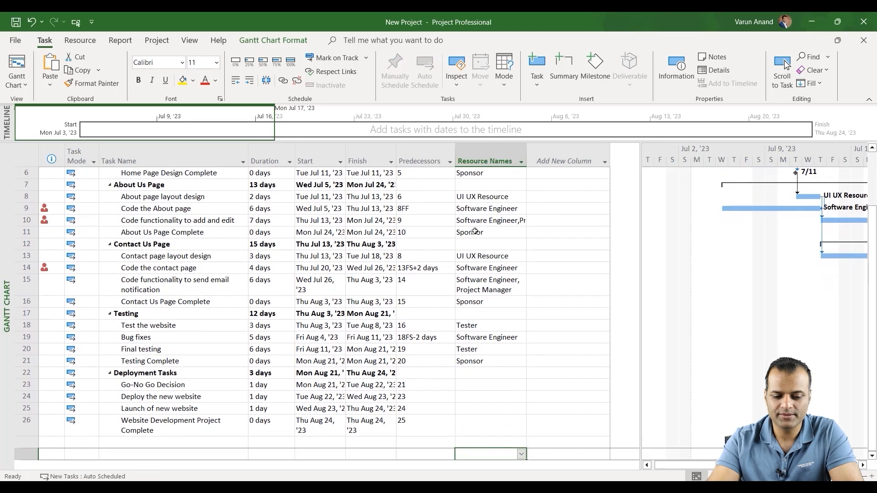
key(Up)
key(Up)
key(Up)
key(Down)
text(Sp)
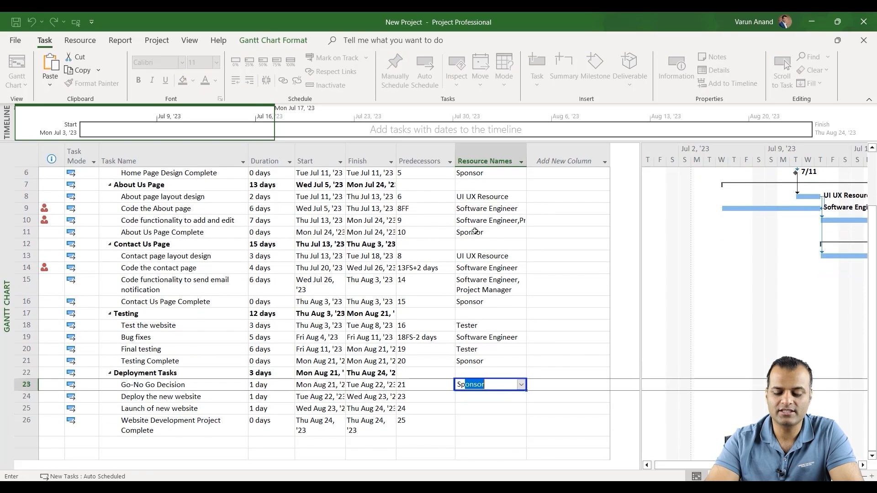
key(Return)
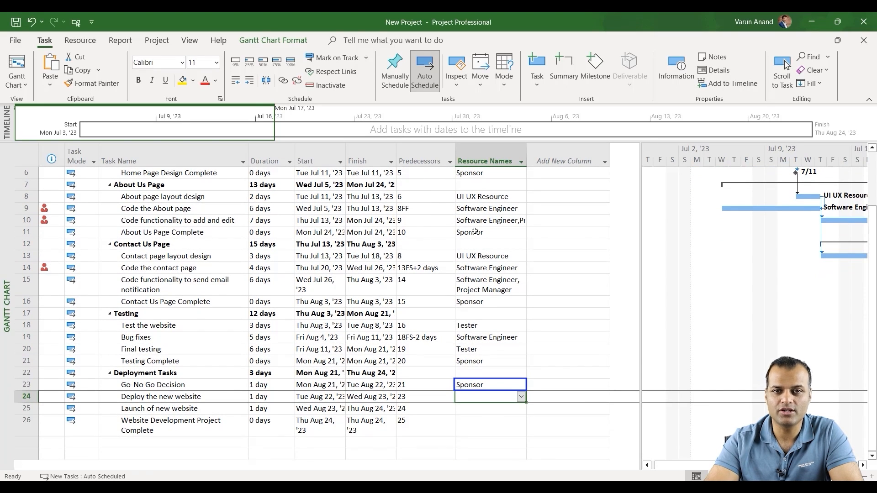
- Assign Software Engineer to "Deploy the new website" and "Launch of new website", and Project Manager to "Website Development Project Complete"
text(Software Engineer)
key(Return)
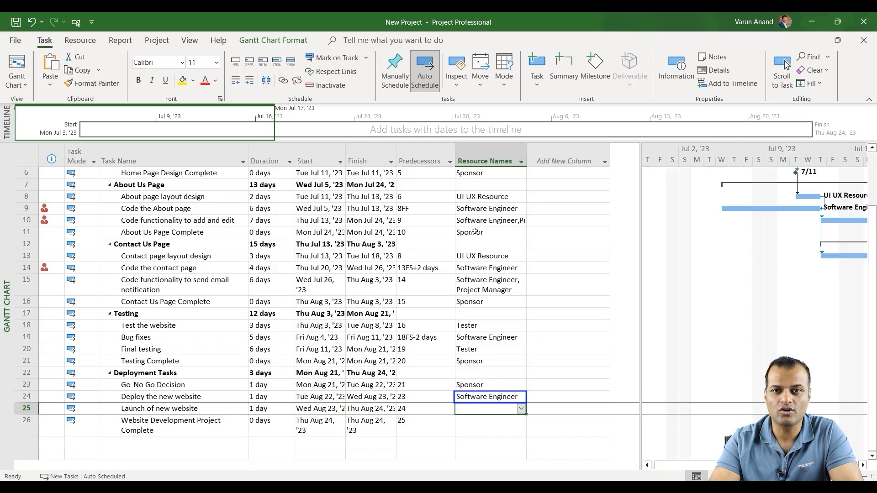
text(So)
key(Return)
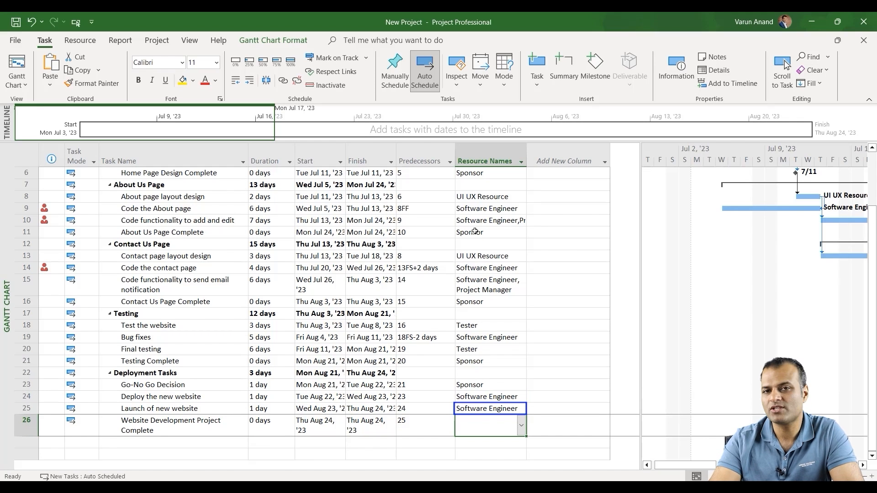
text(Project Manager)
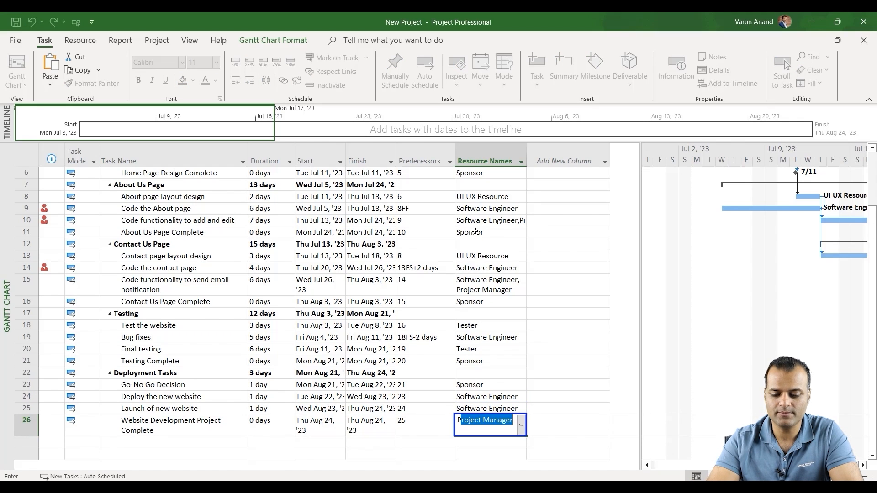
key(Return)
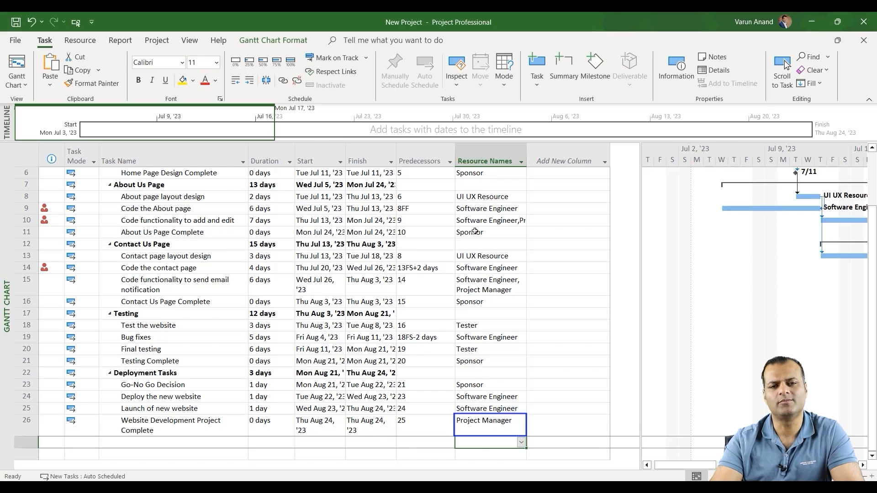
key(ctrl+space)
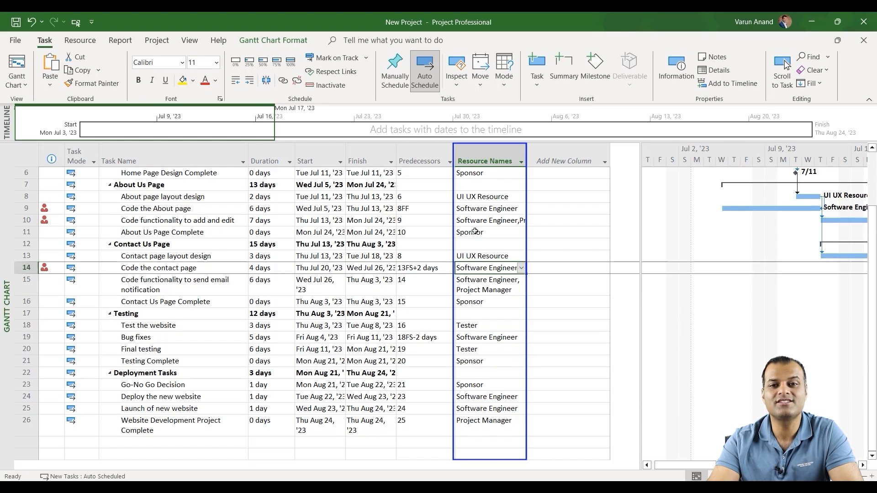
key(Return)
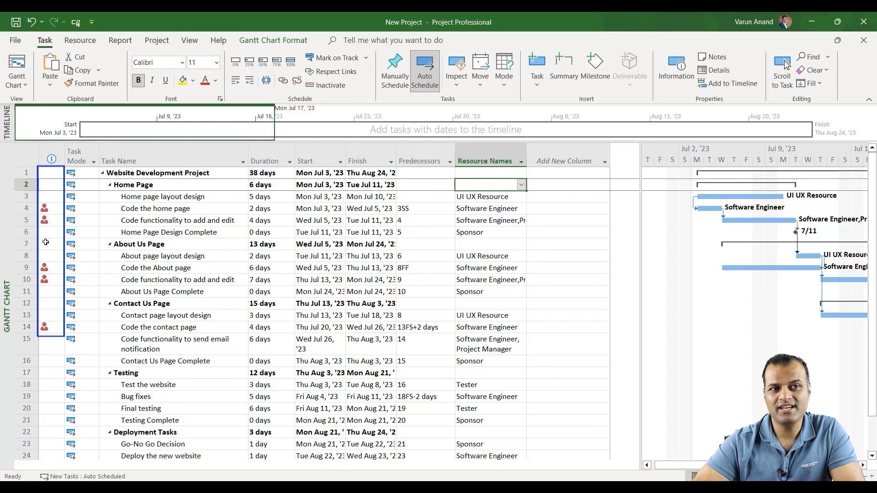
- Inspect the overallocation on "Code the home page" in the Task Inspector and examine Software Engineer in the Team Planner
mouse_move(48, 277)
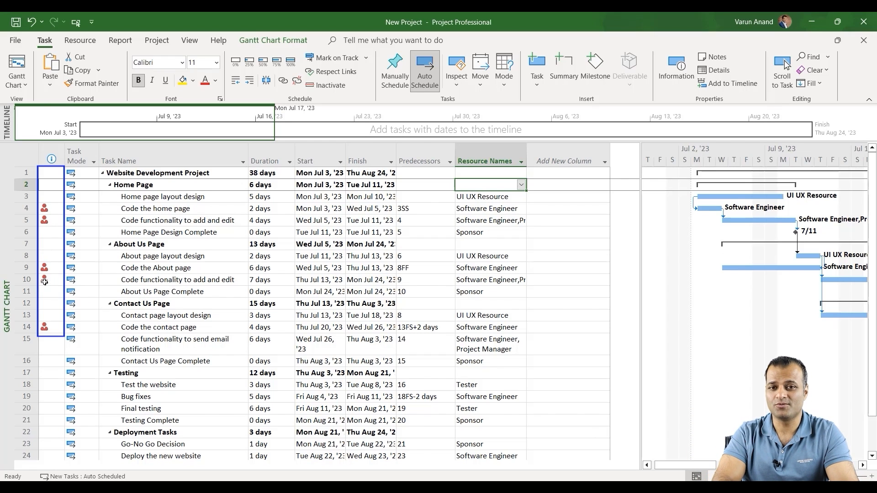
click(48, 207)
right_click(47, 206)
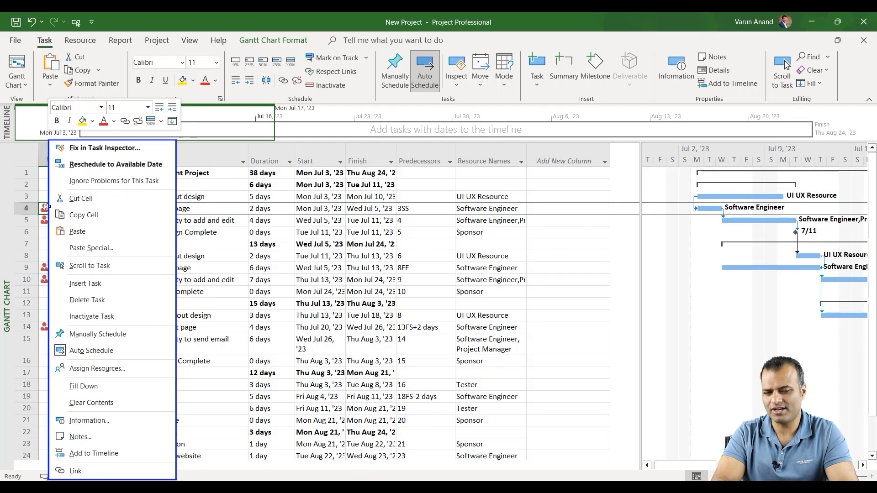
click(107, 149)
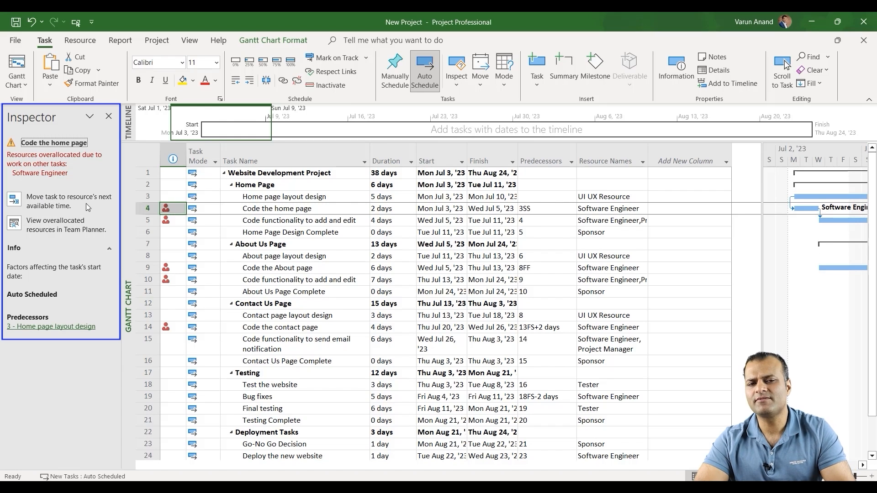
click(14, 224)
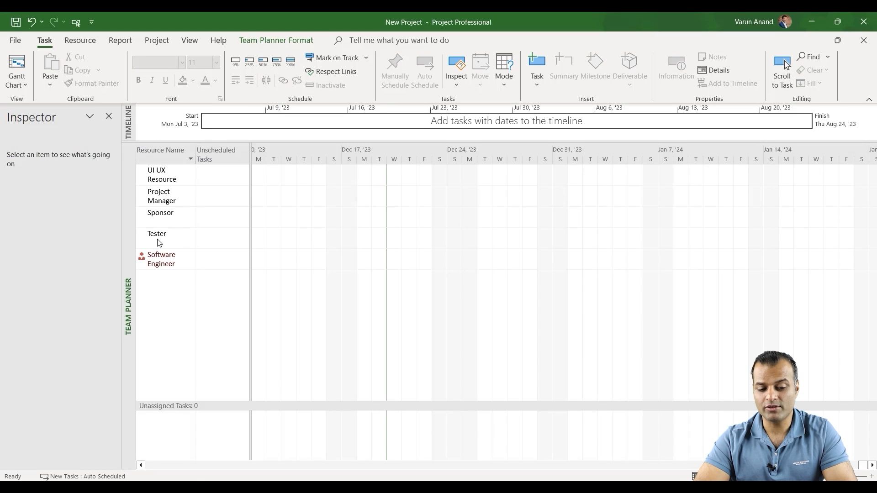
click(162, 267)
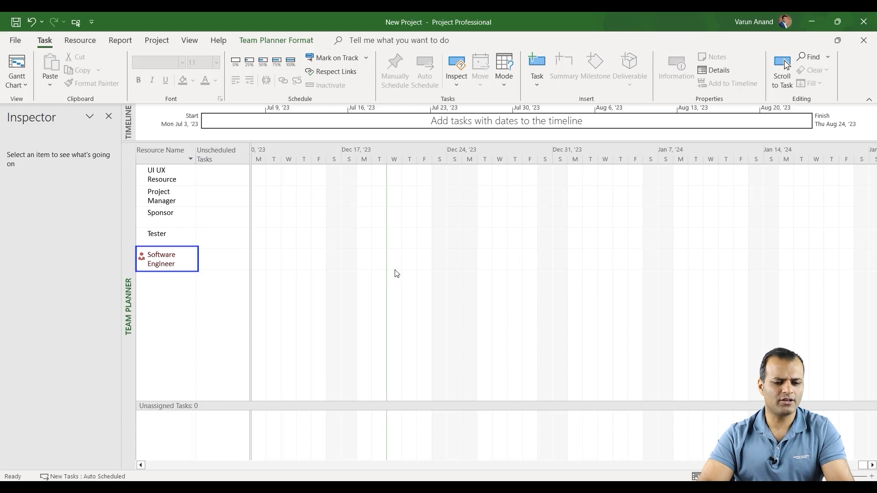
- Set Software Engineer's maximum units to 200% in the Resource Sheet and return to the Gantt Chart with the Inspector closed
click(20, 80)
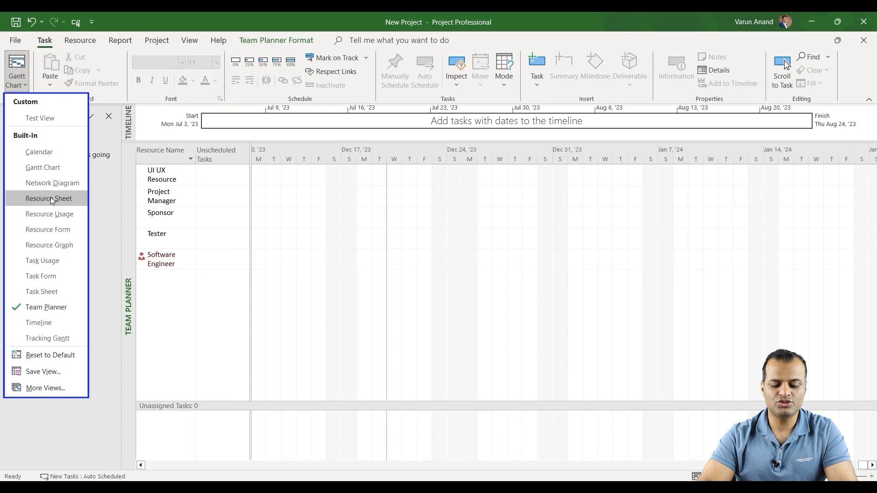
click(50, 198)
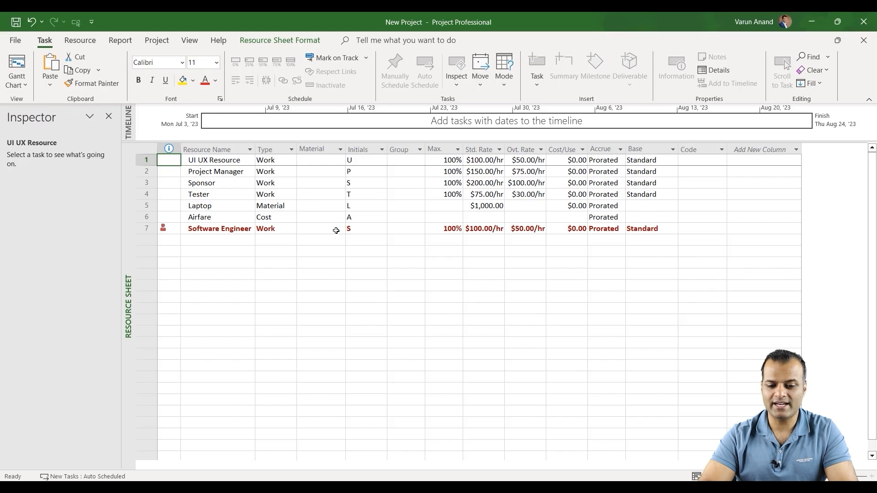
click(446, 228)
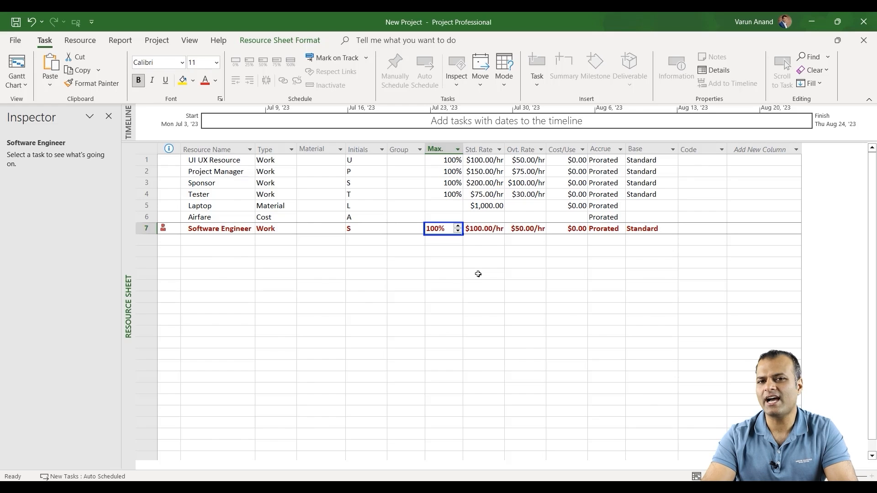
text(20)
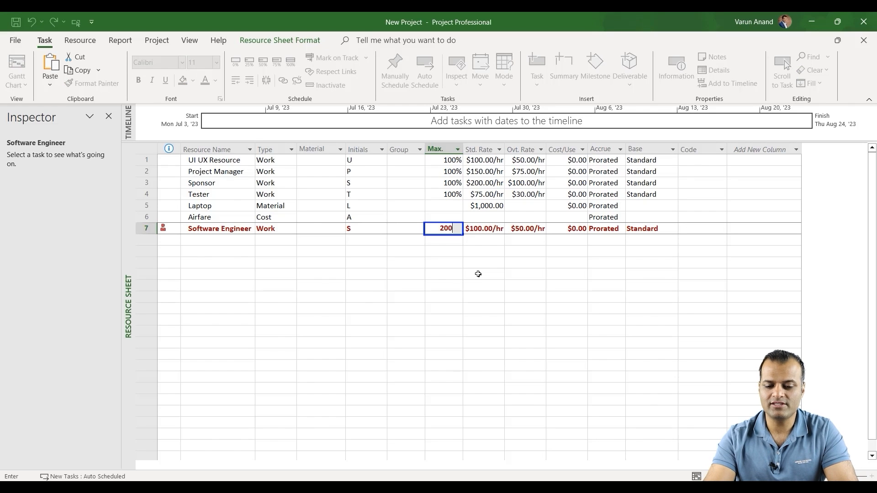
key(Return)
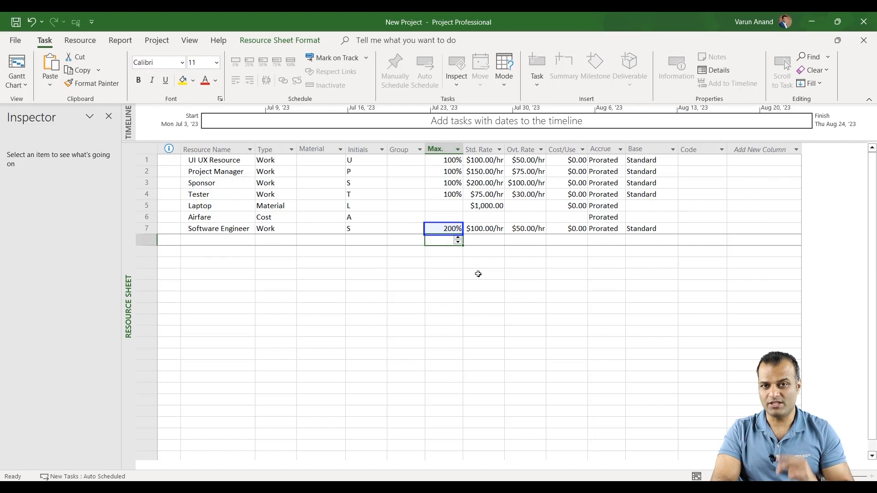
click(16, 69)
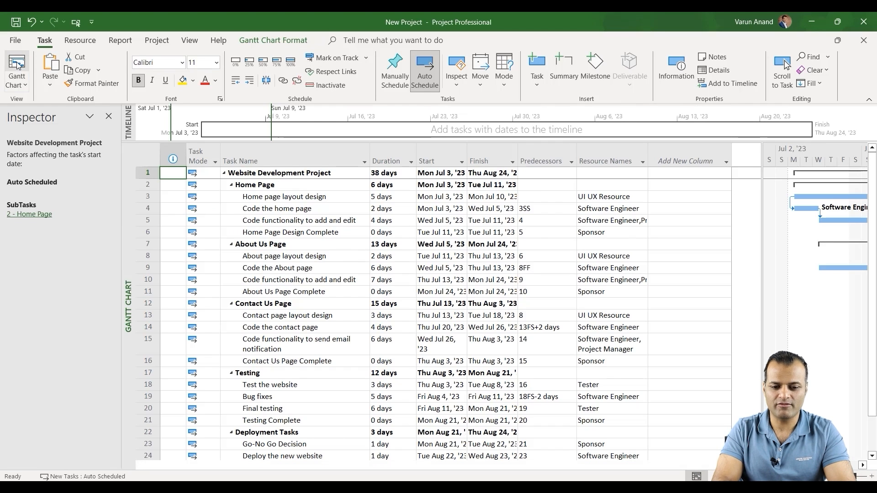
click(108, 116)
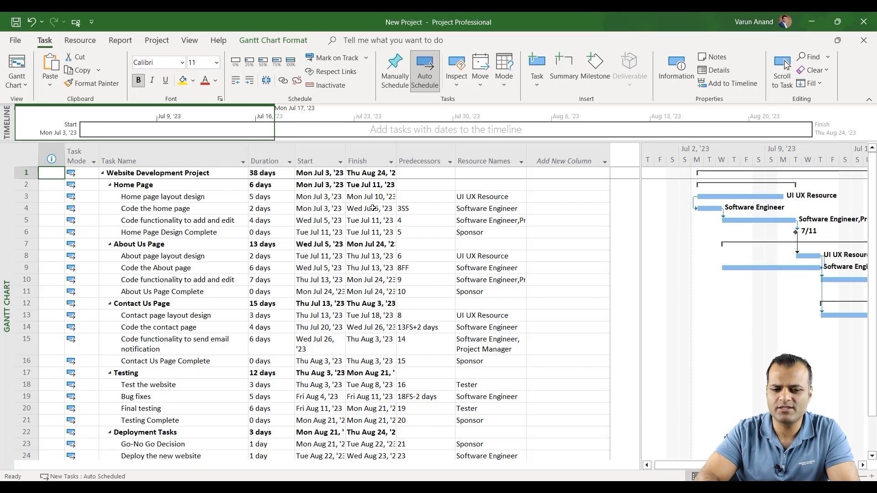
- Set a baseline for the entire project, using the first slot named "Baseline"
click(156, 40)
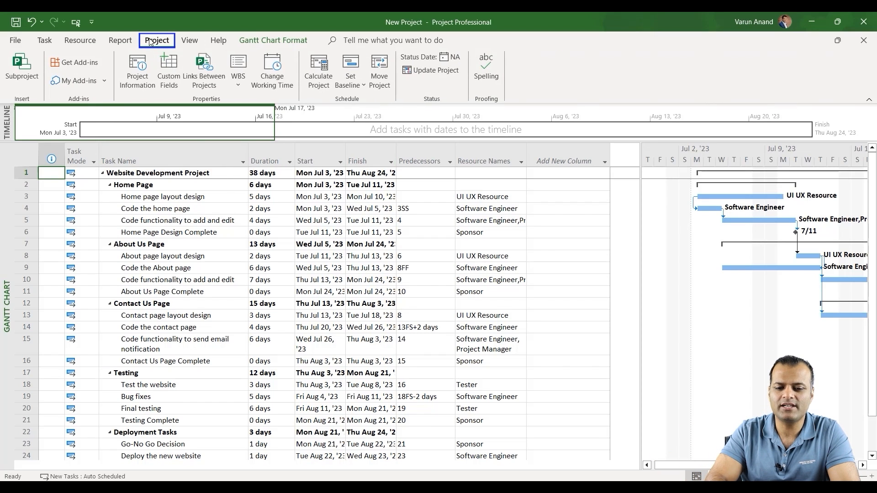
click(350, 78)
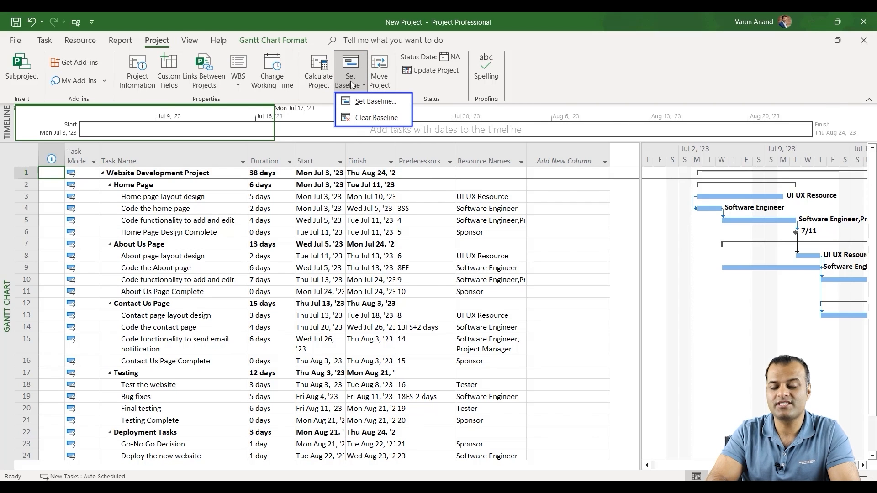
click(375, 101)
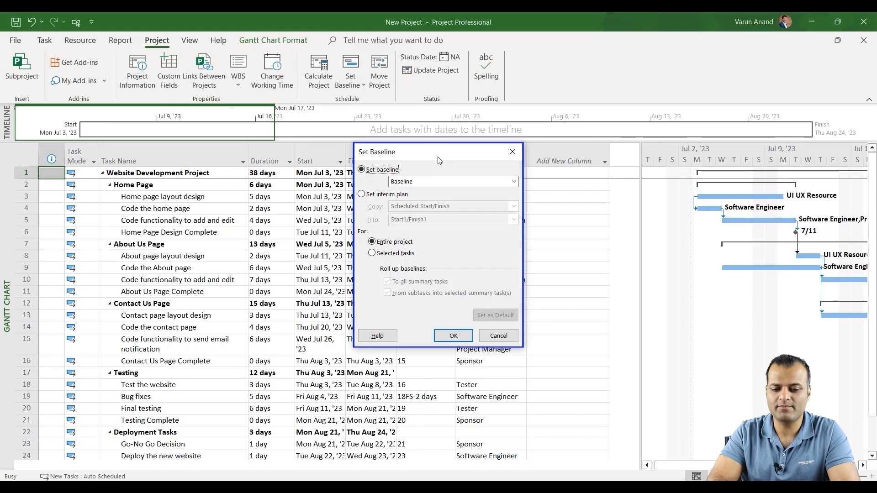
click(445, 184)
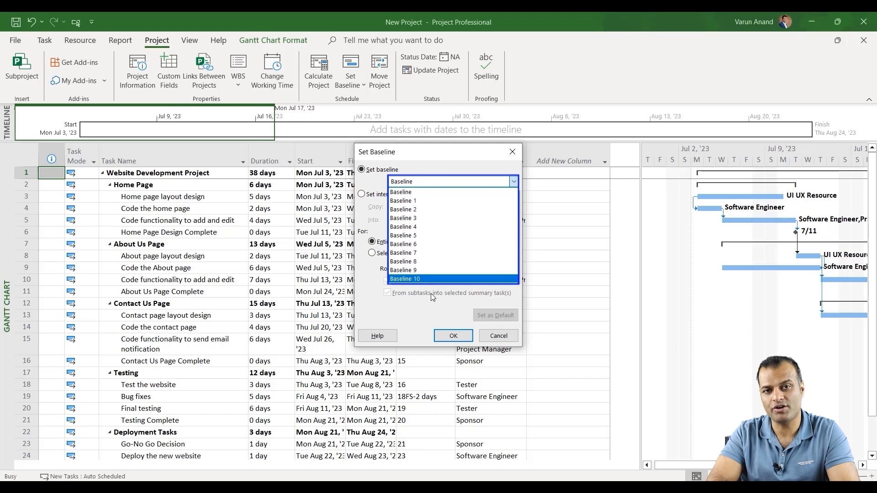
click(420, 194)
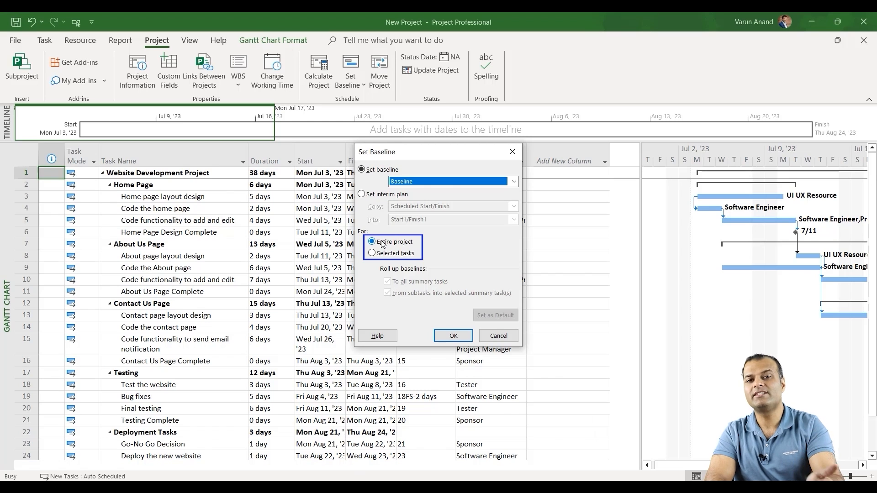
click(453, 336)
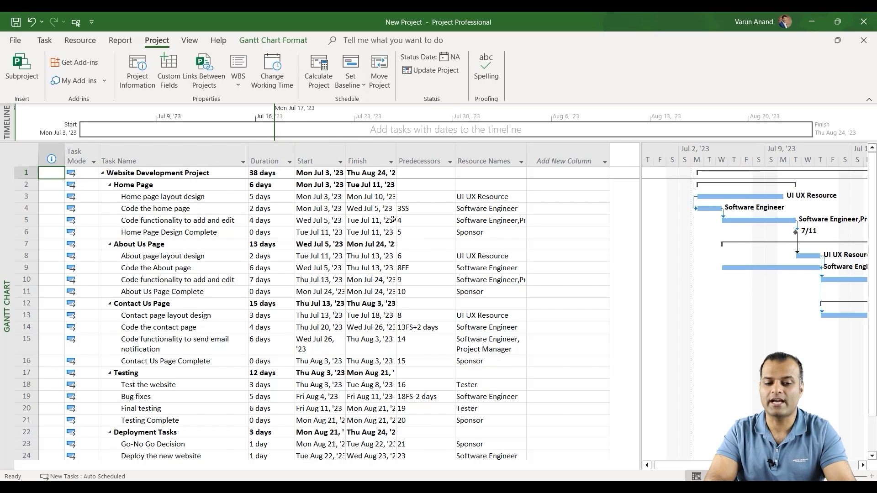
- Review the available baseline slots in the Set Baseline dialog without saving another baseline
click(351, 84)
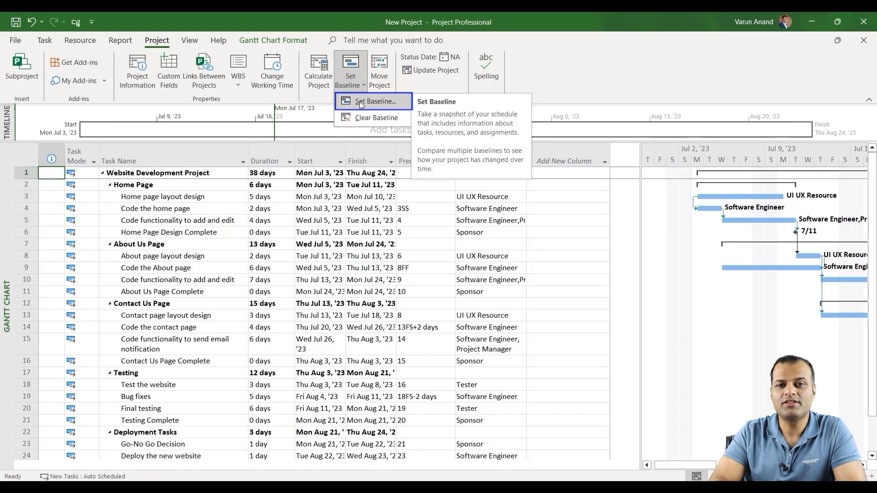
click(362, 101)
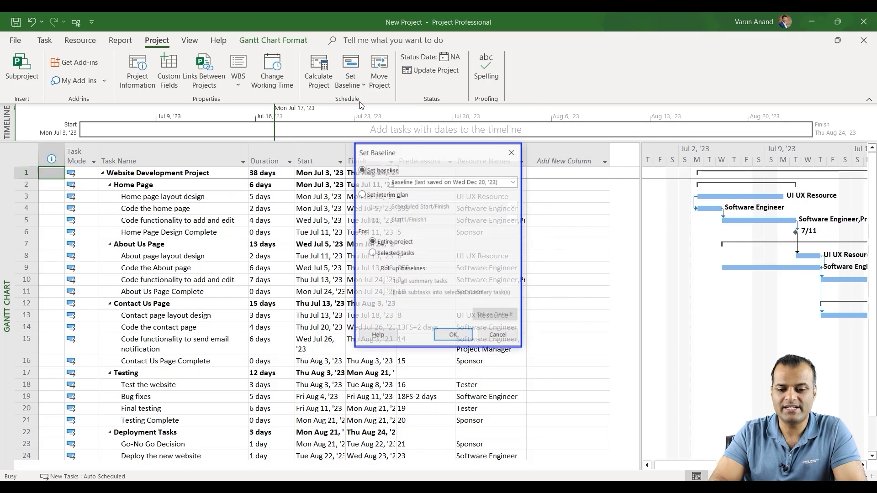
click(449, 183)
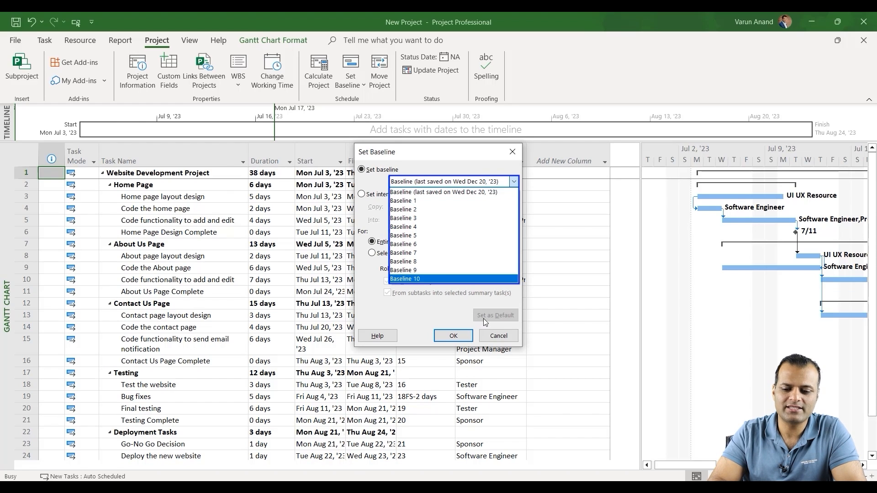
click(499, 337)
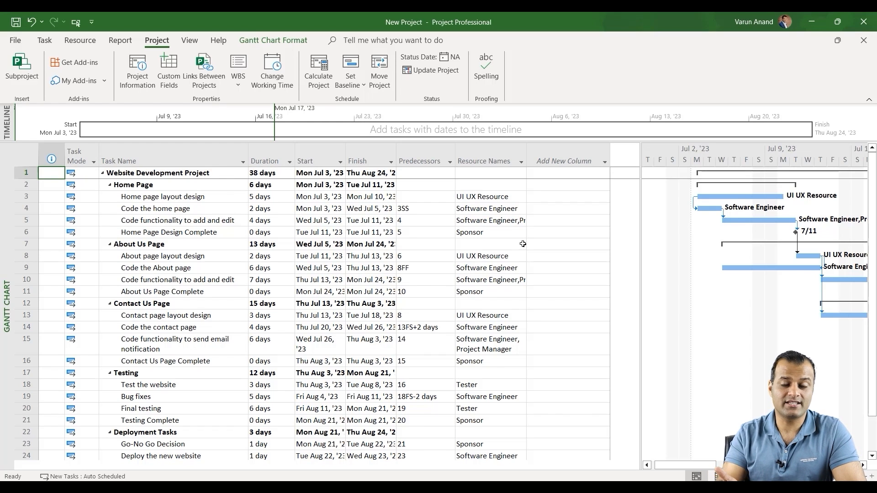
- Add a % Complete column to the task table and set all four tasks under "Home Page" to 100%
click(549, 148)
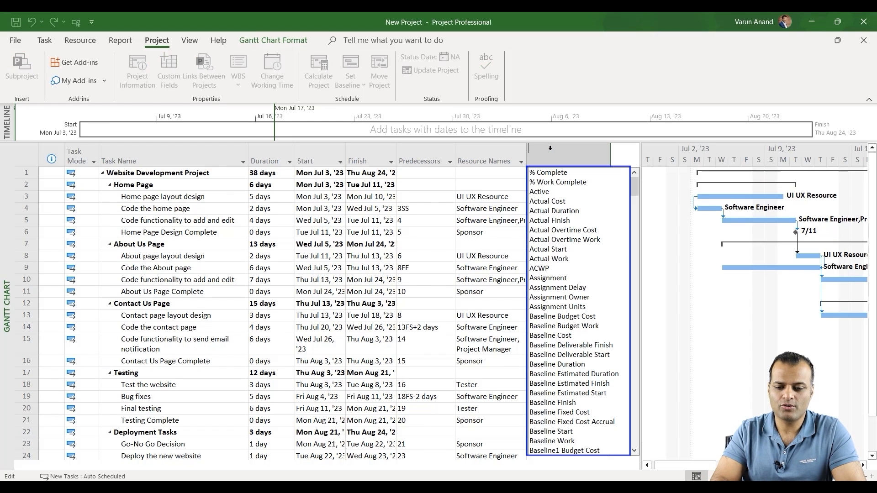
click(544, 173)
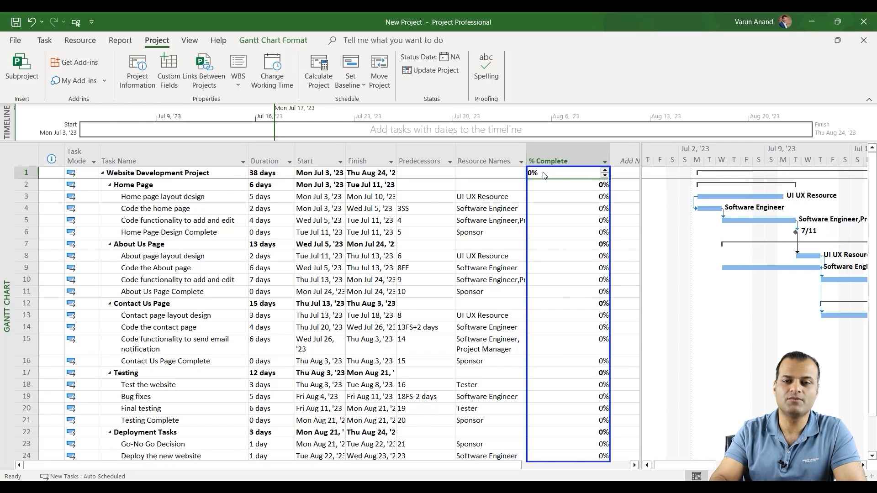
click(561, 197)
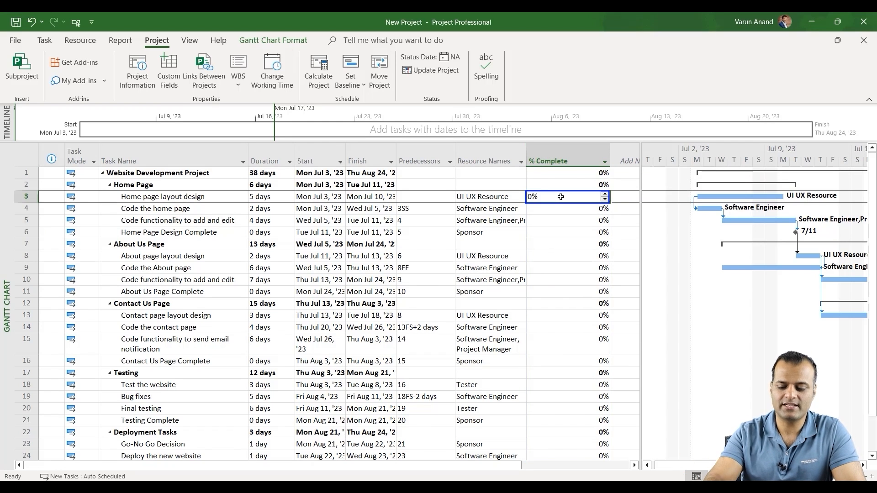
text(100)
key(Return)
click(561, 197)
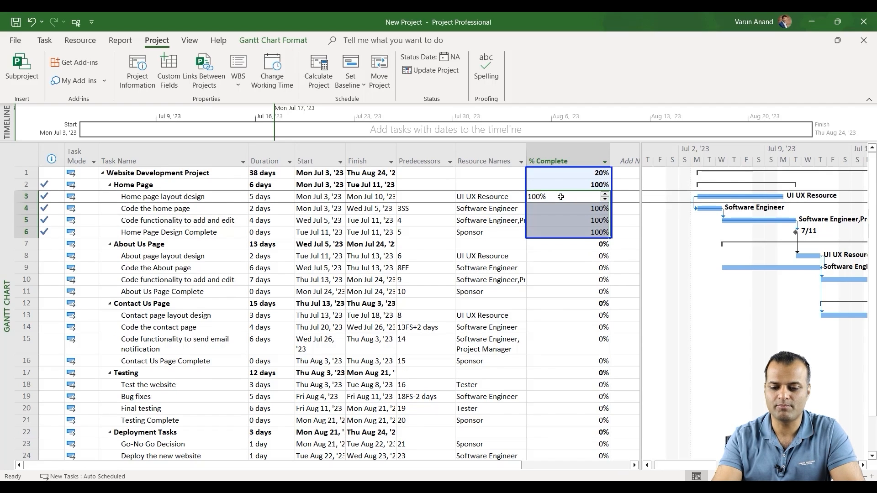
click(577, 245)
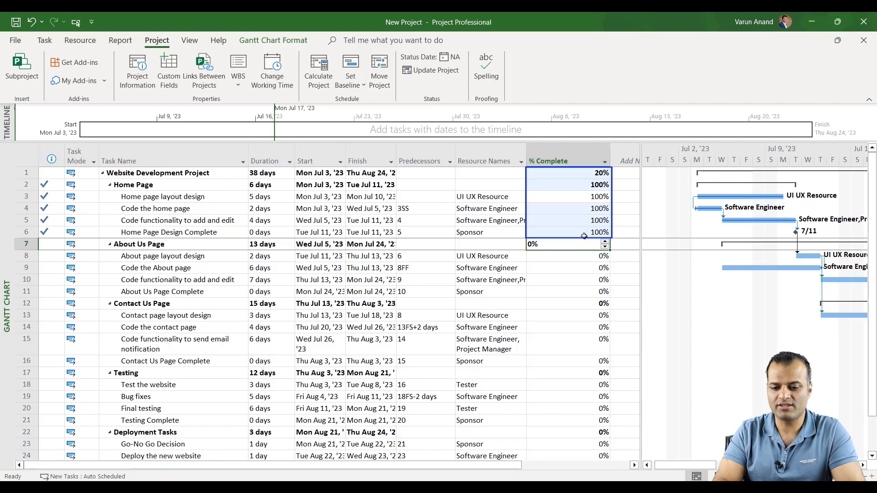
- Set the "About Us Page" subtasks' completion to 56% for layout design, 35% for coding, 23% for add and edit functionality, and 10% for the milestone
click(561, 259)
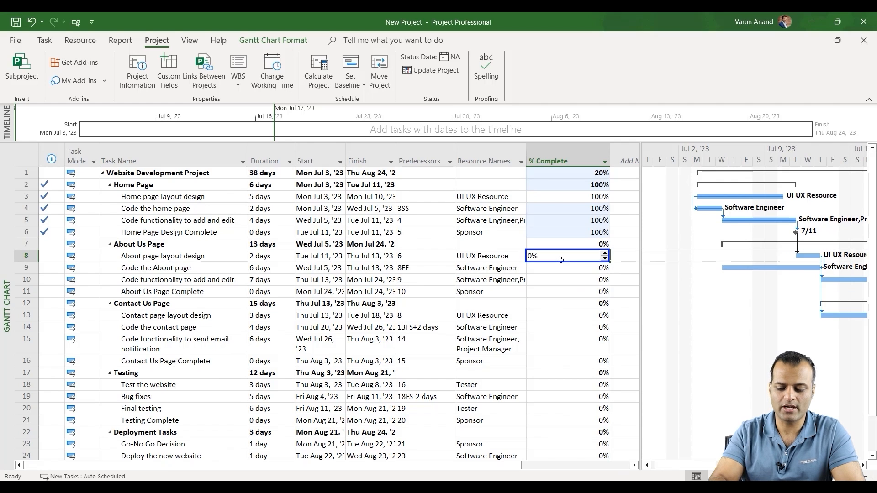
text(56)
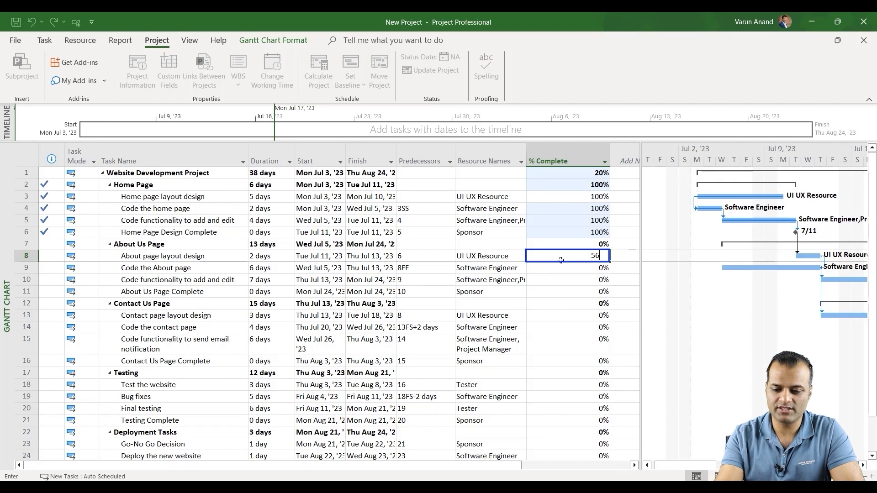
key(Return)
text(35)
key(Return)
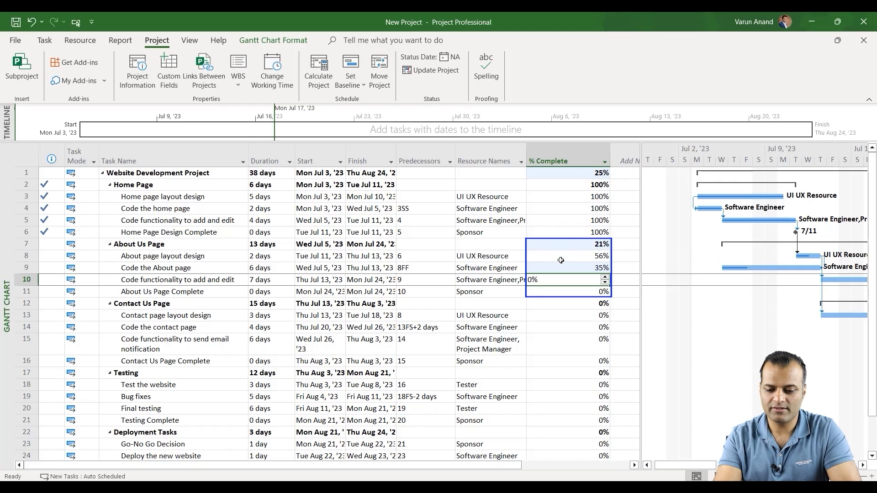
text(23)
key(Return)
text(1)
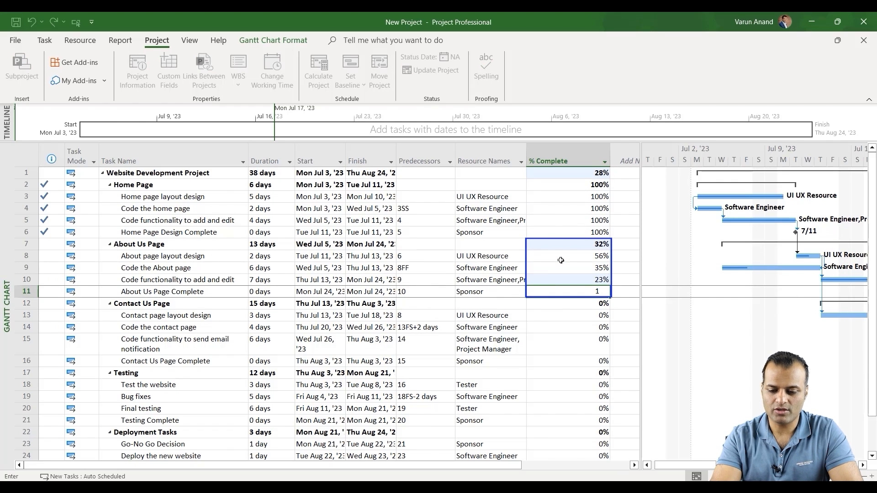
key(Return)
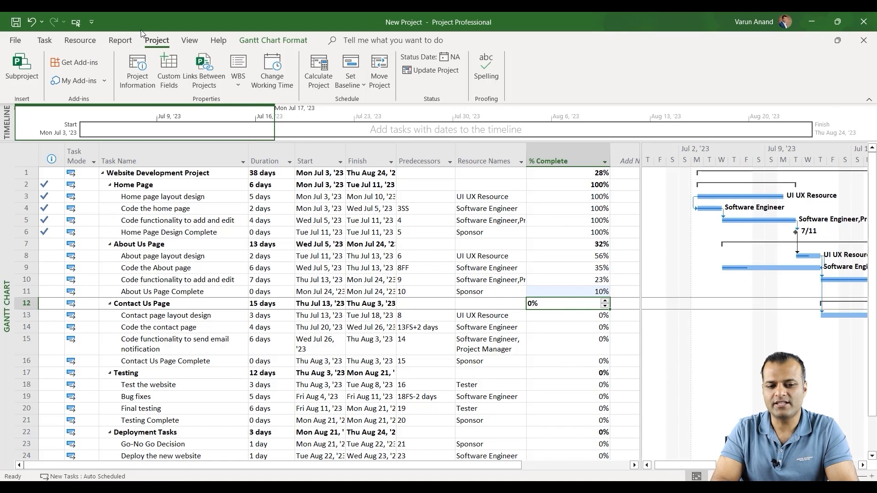
- Open the Project Overview dashboard report and examine its overall completion, milestones due, late tasks and % Complete chart
click(116, 42)
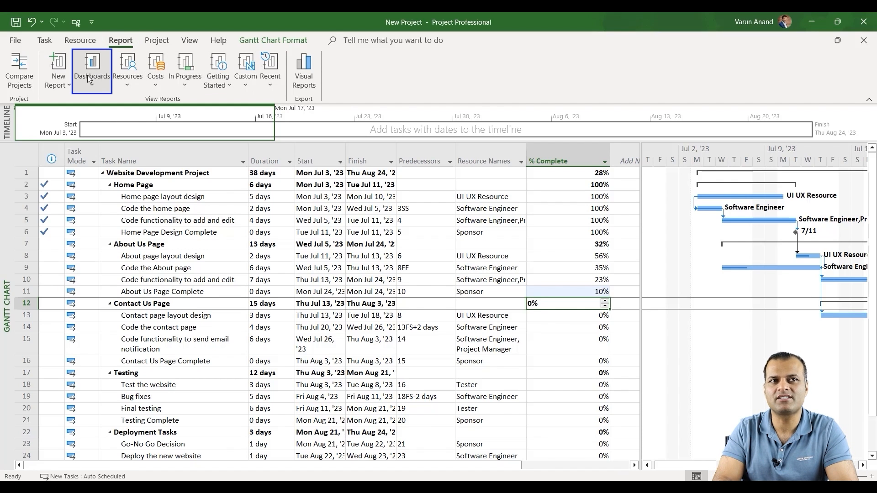
click(99, 84)
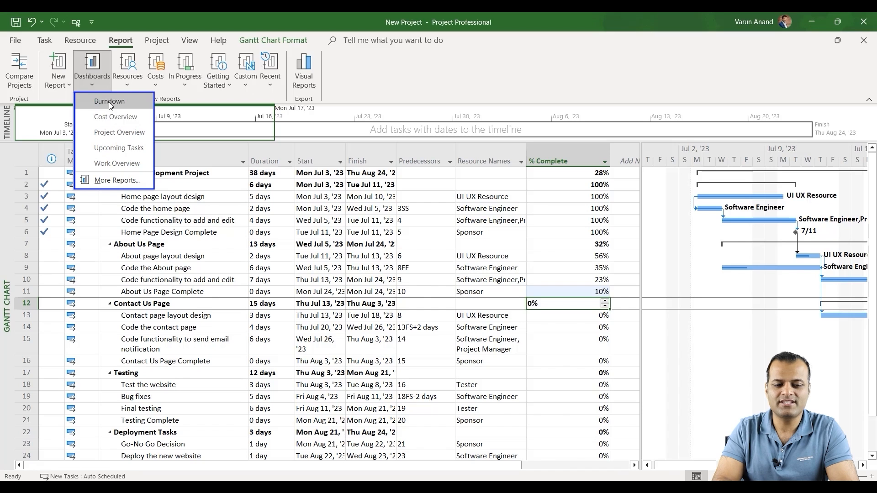
click(109, 128)
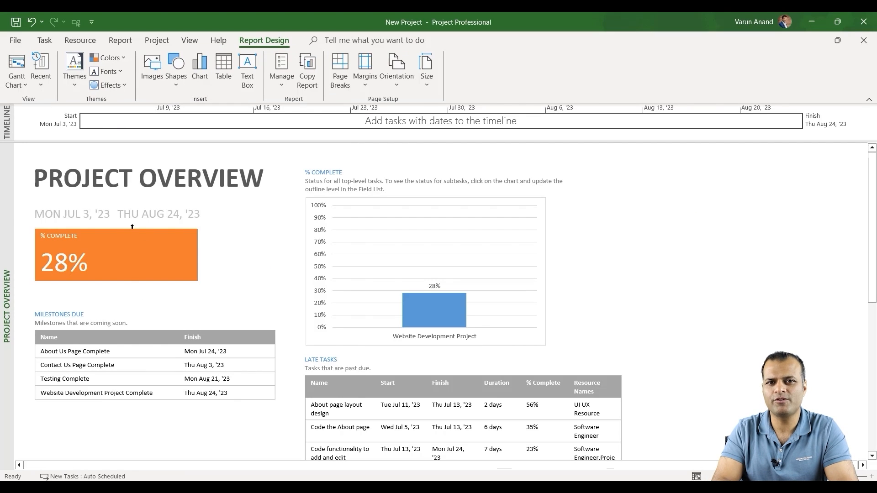
click(130, 243)
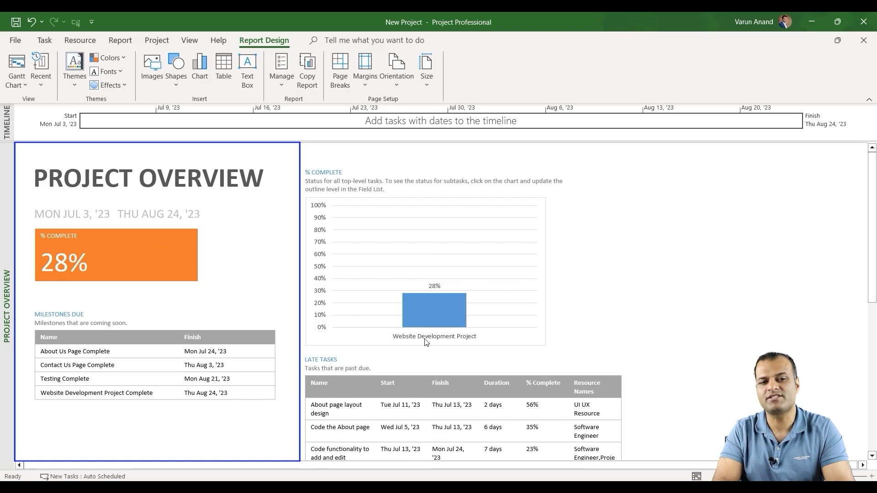
scroll(399, 424, down, 1)
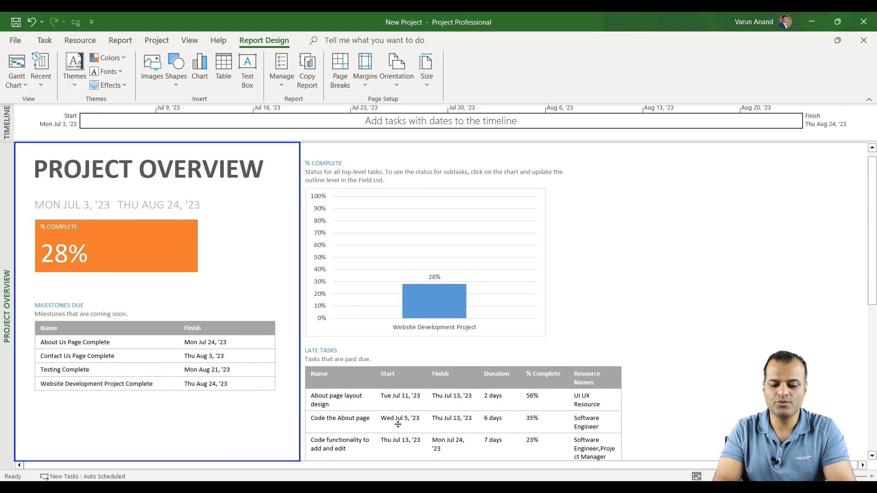
click(342, 418)
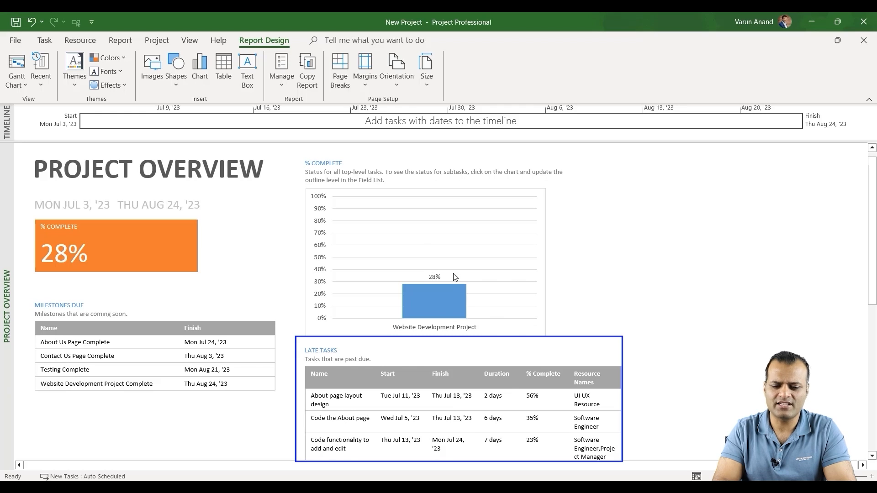
click(411, 282)
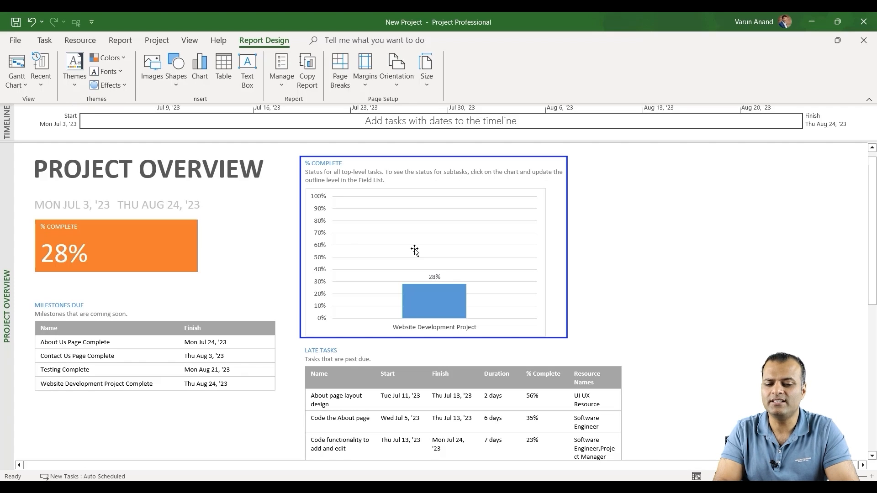
- Open the Cost Overview dashboard report and examine the cost figures, progress versus cost chart and cost status
click(123, 40)
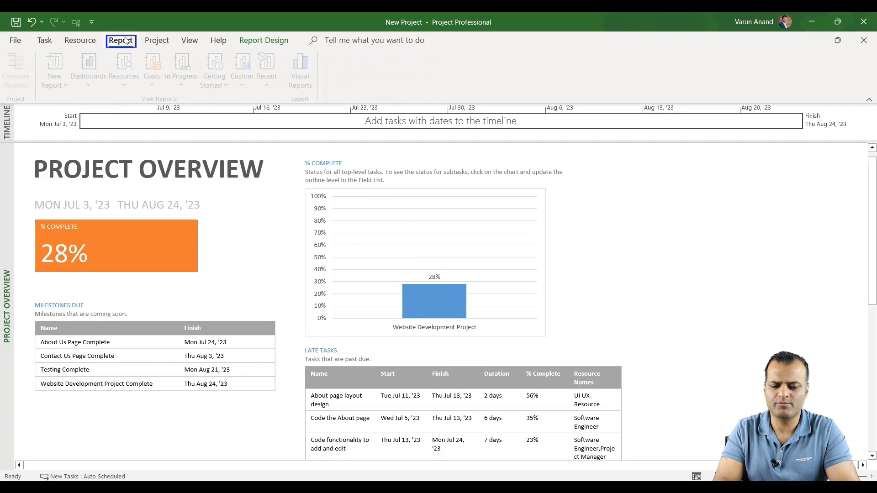
click(92, 83)
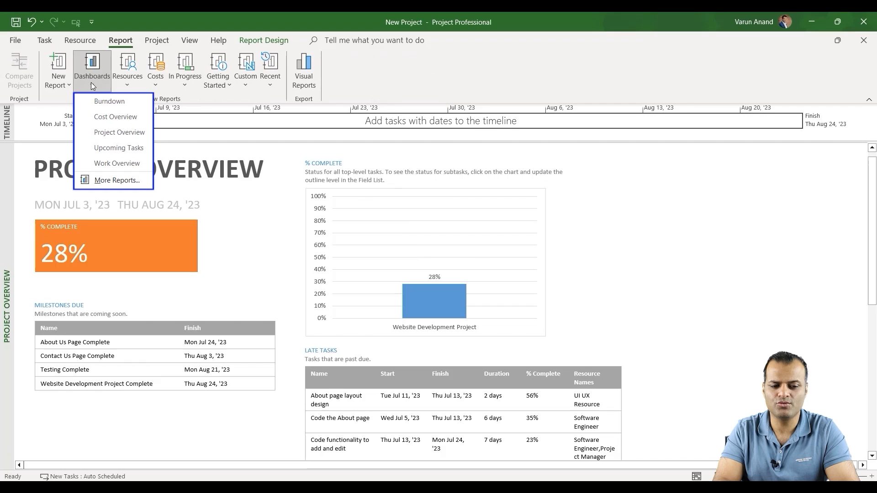
click(114, 117)
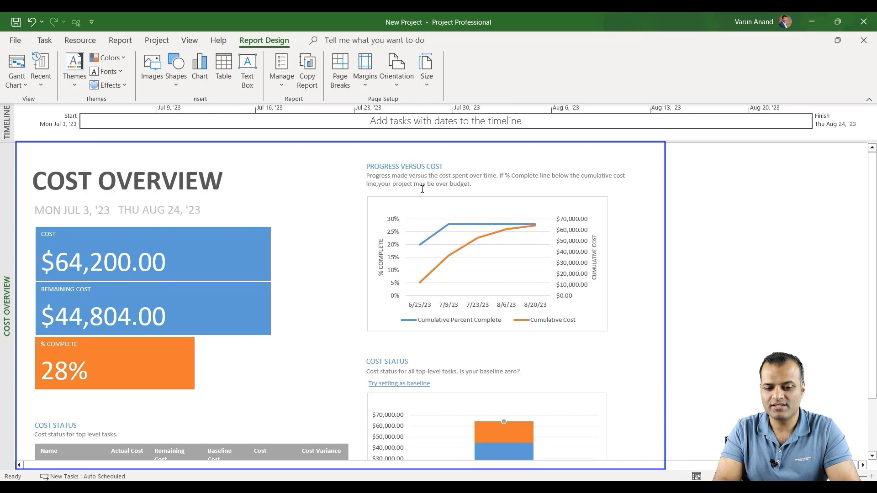
scroll(462, 257, down, 1)
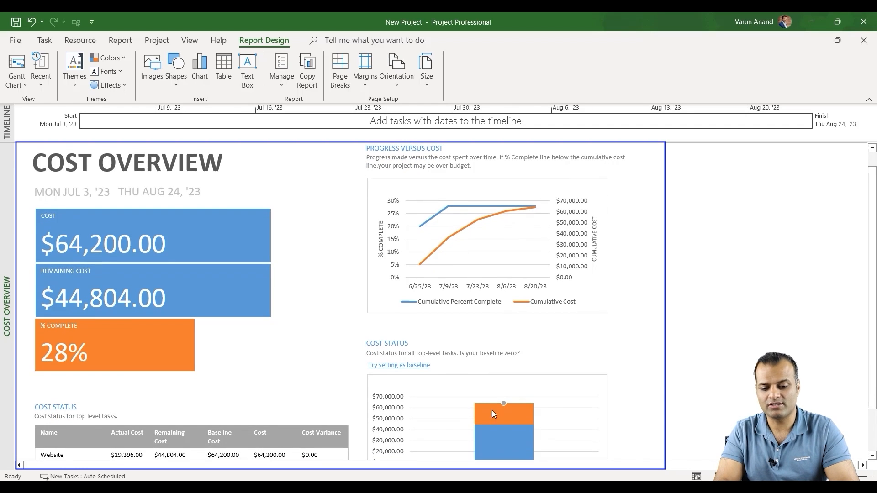
scroll(483, 384, up, 1)
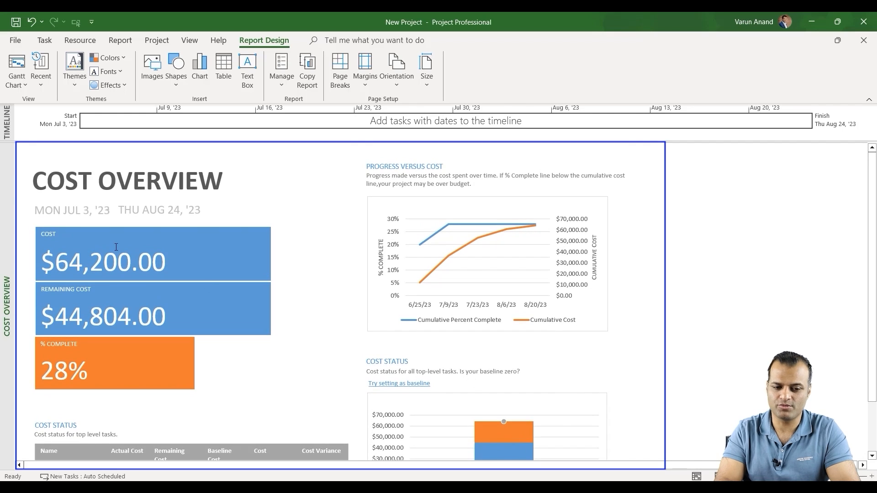
- Return to the Gantt Chart view and add the "Home page layout design" task to the timeline
click(120, 40)
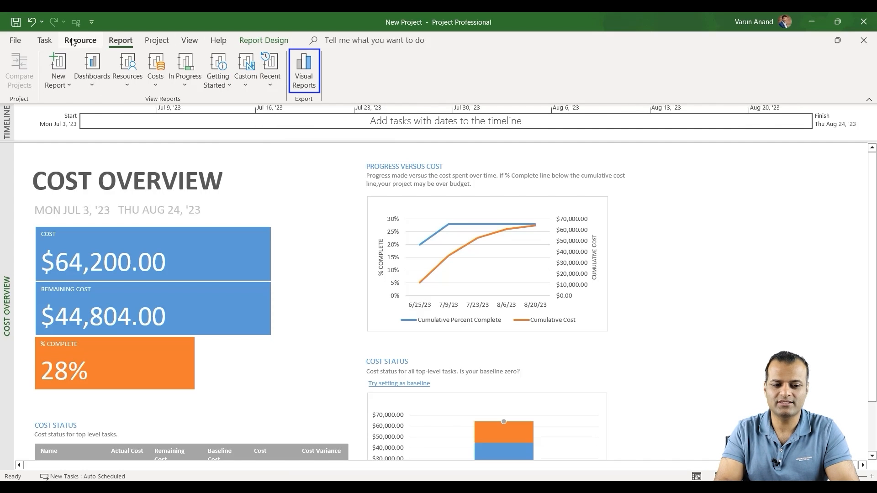
click(44, 41)
click(17, 63)
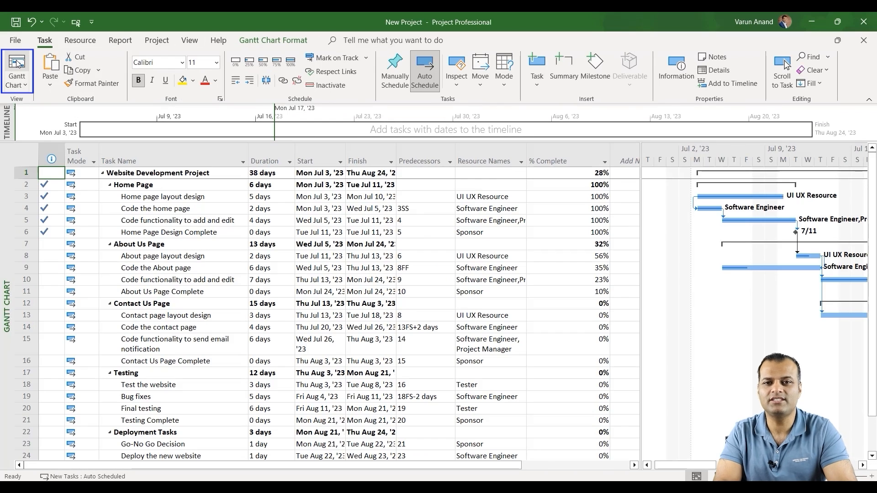
click(388, 120)
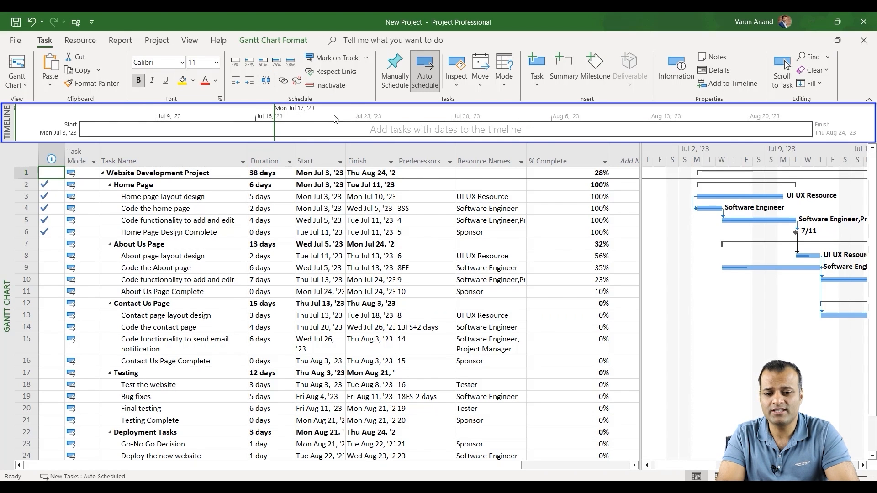
click(150, 198)
right_click(150, 199)
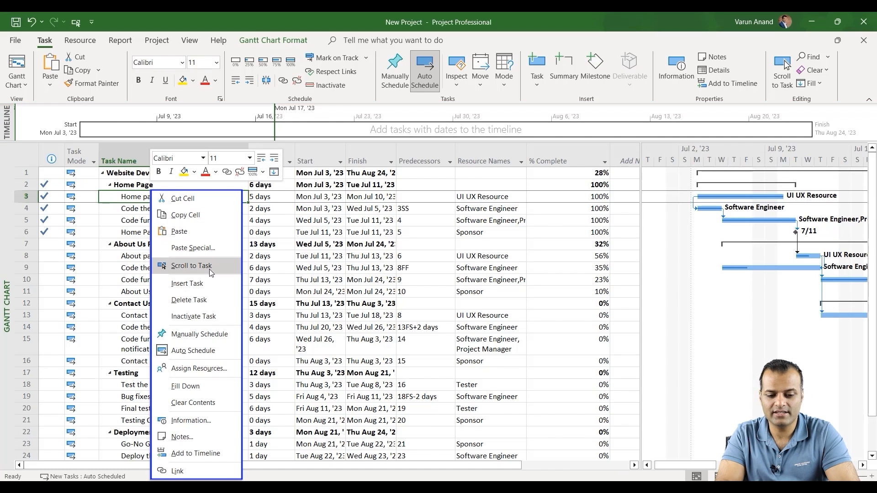
click(188, 454)
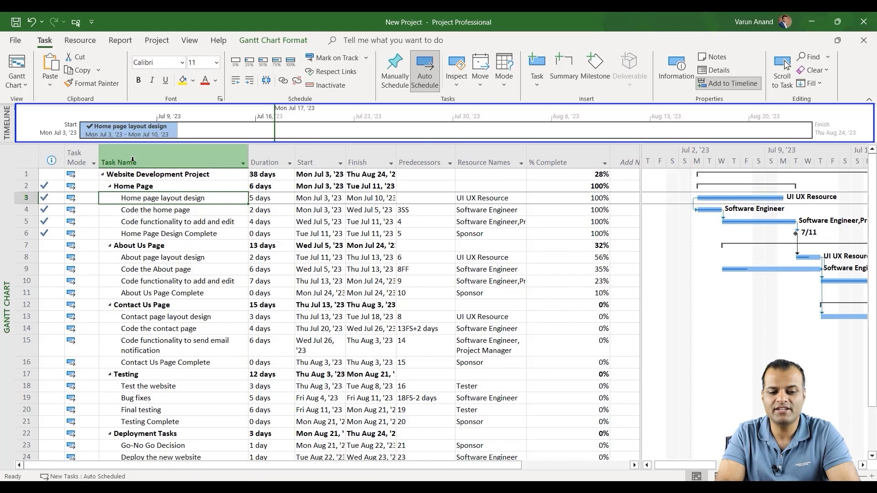
mouse_move(163, 139)
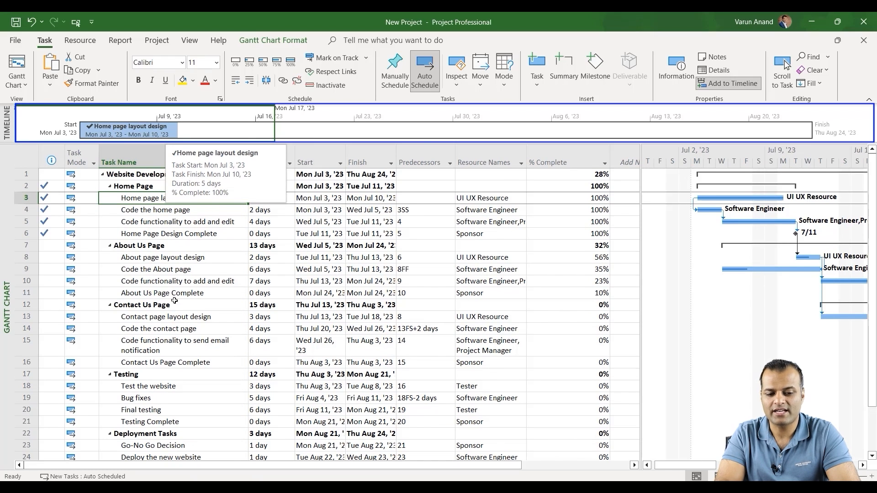
- Add the "Contact Us Page" summary task to the timeline
click(155, 307)
right_click(156, 307)
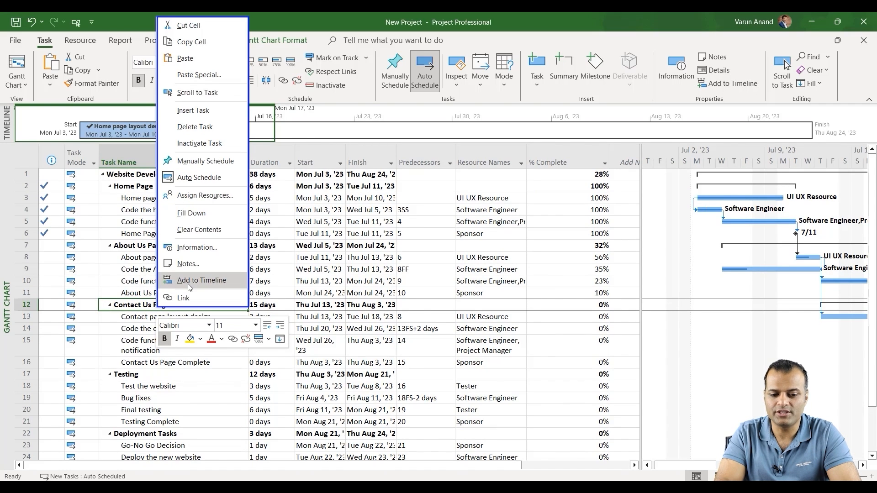
click(201, 280)
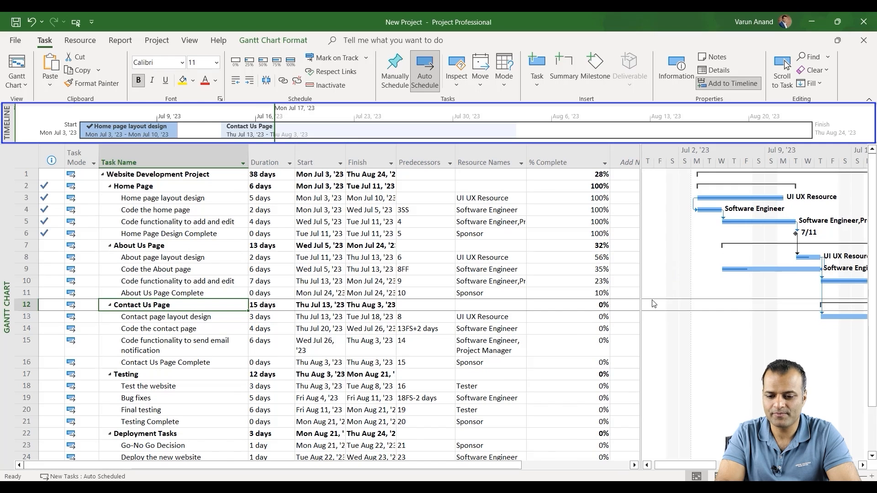
click(448, 310)
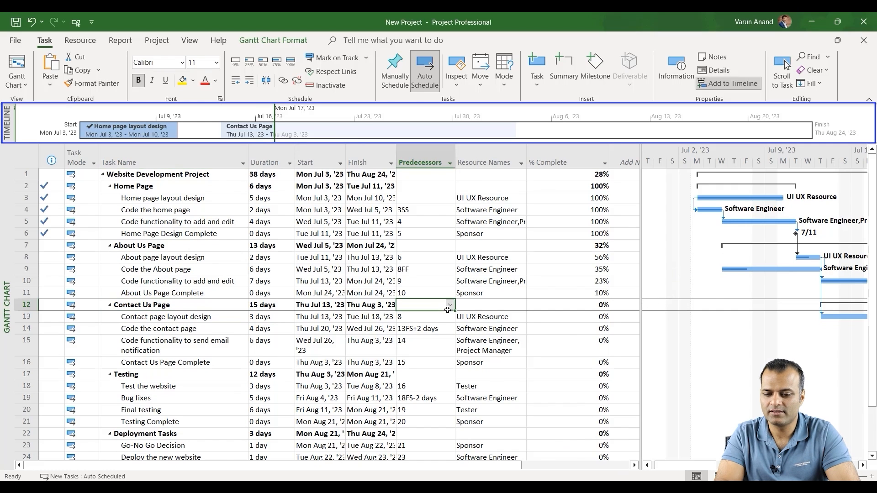
- Highlight the Critical tasks and examine the critical path in the task table and a widened Gantt chart
click(157, 40)
click(185, 42)
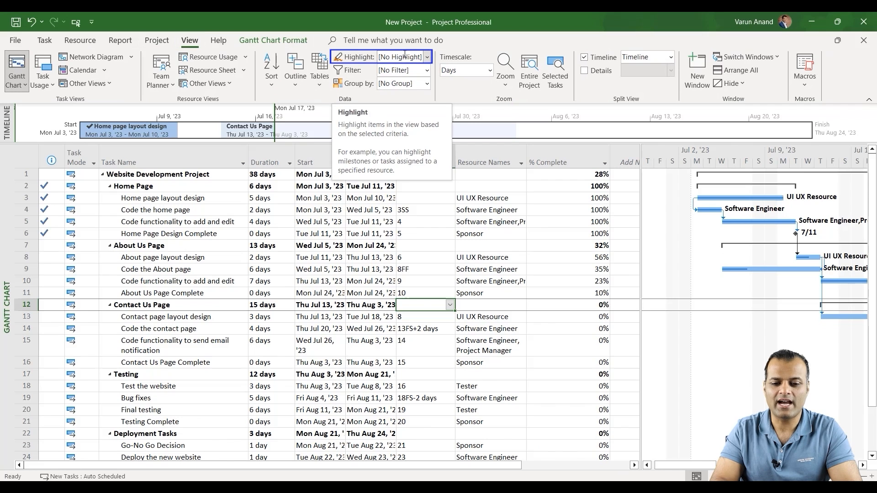
click(425, 56)
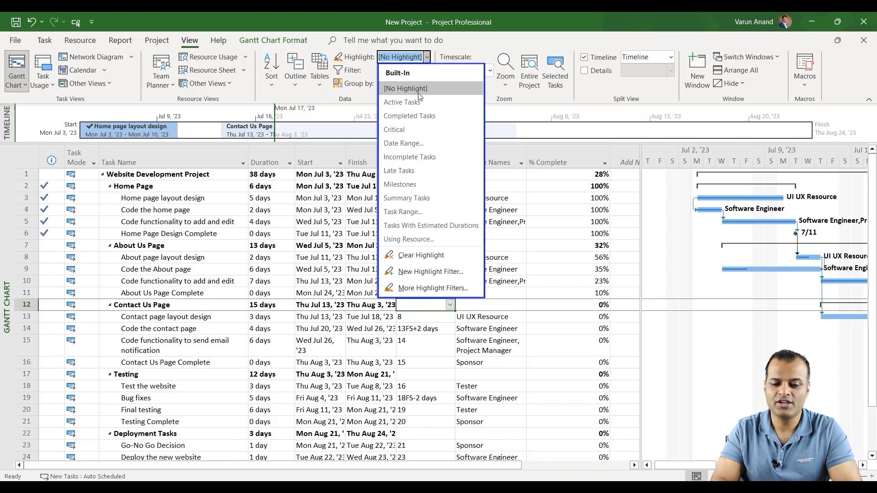
click(409, 129)
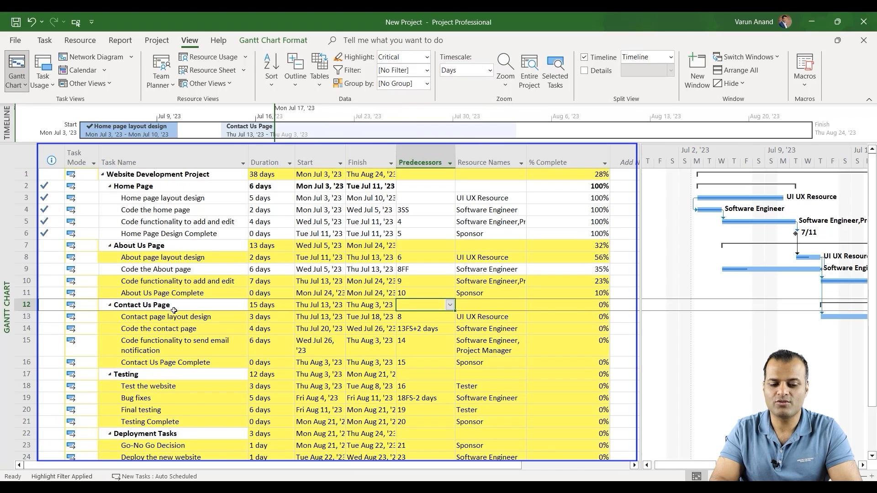
scroll(327, 358, down, 4)
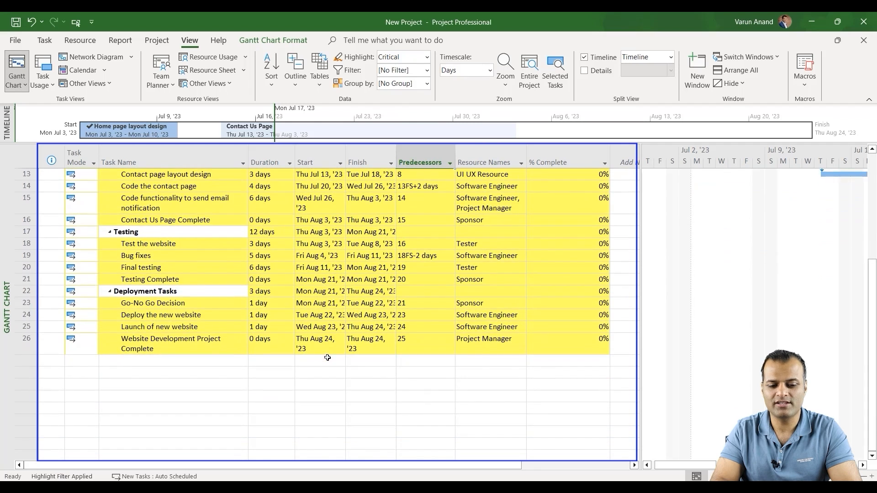
scroll(328, 358, up, 4)
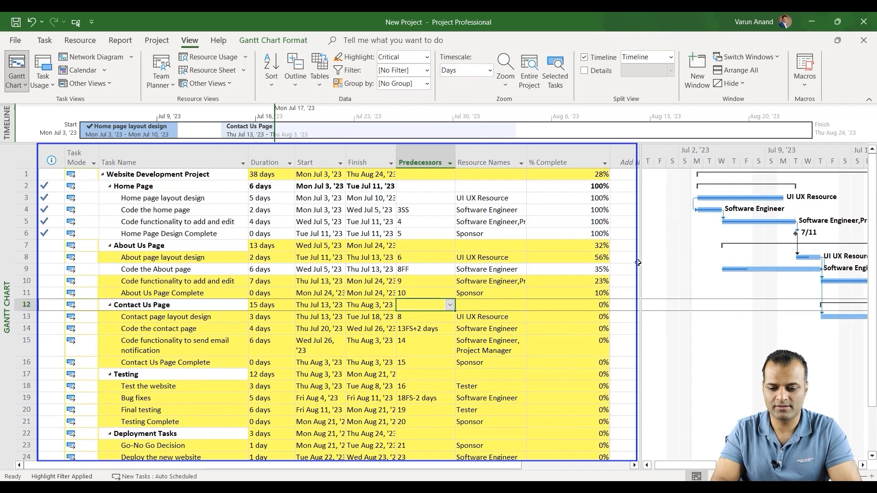
drag(640, 262, 502, 269)
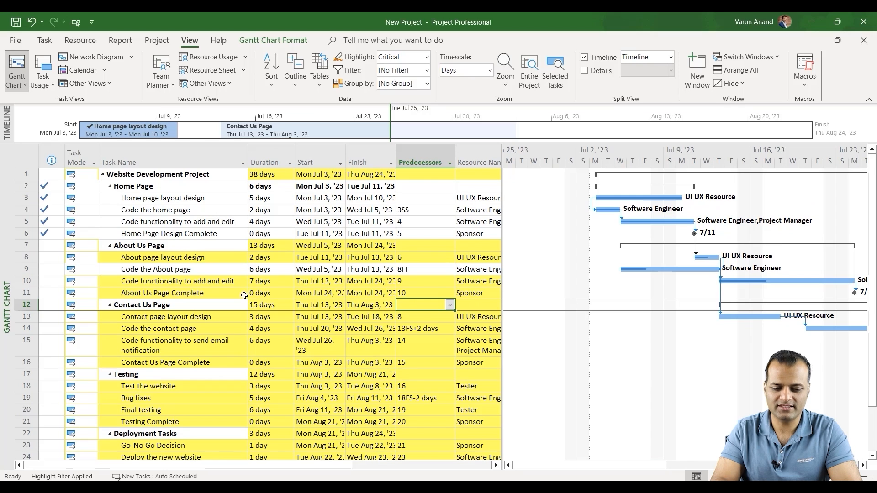
click(76, 22)
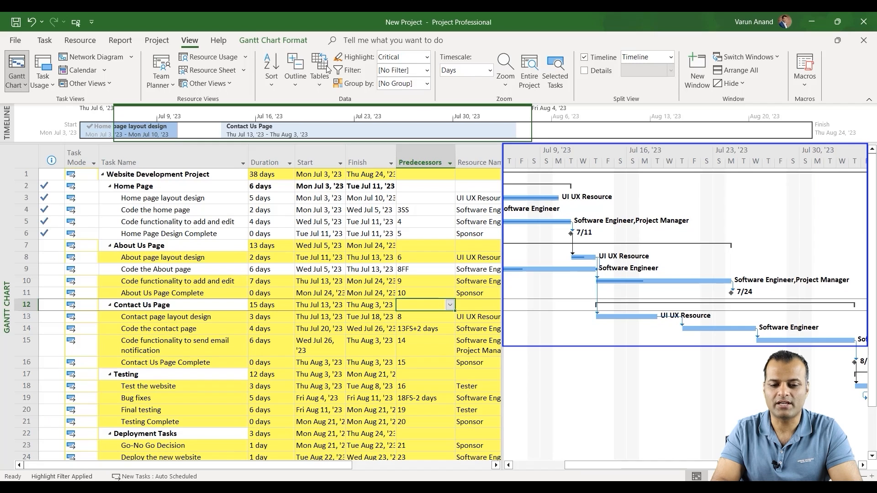
- Show the task outline at Level 1, at Level 2, and expanded to Level 3
click(295, 87)
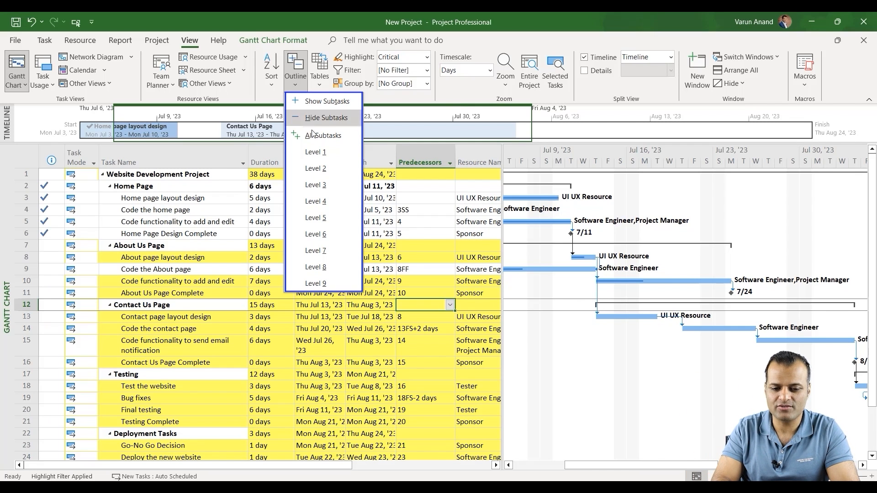
click(326, 151)
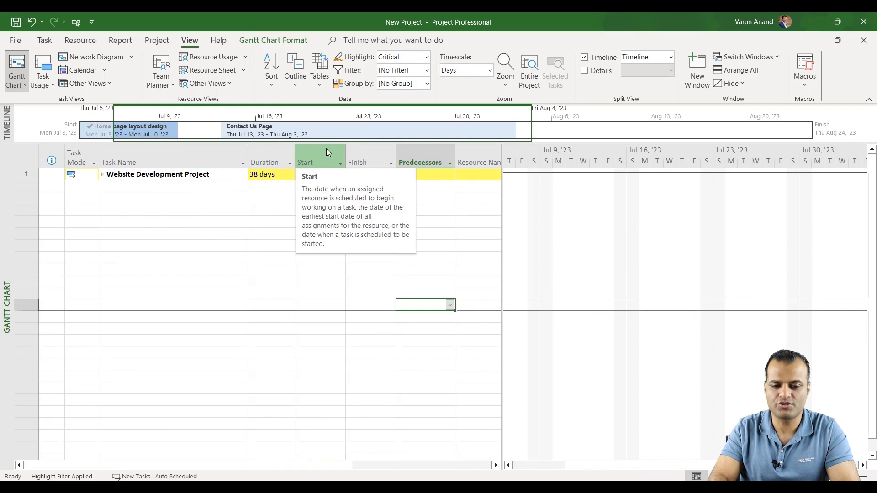
click(296, 85)
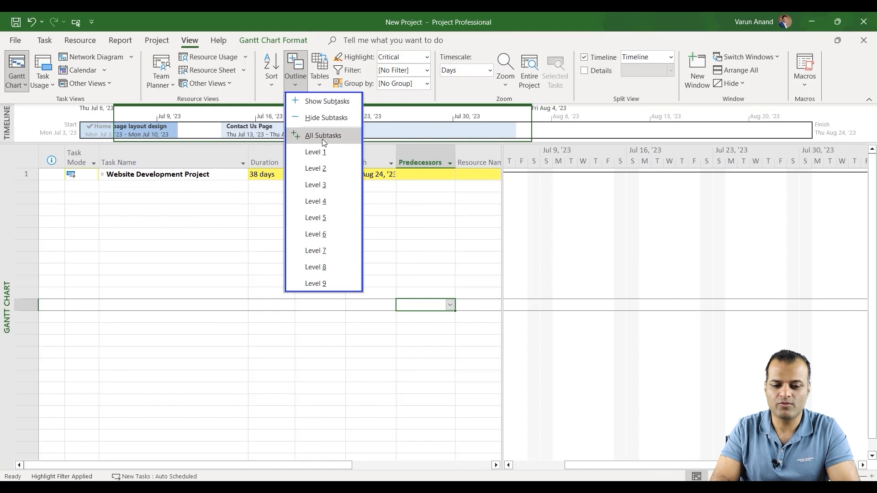
click(316, 170)
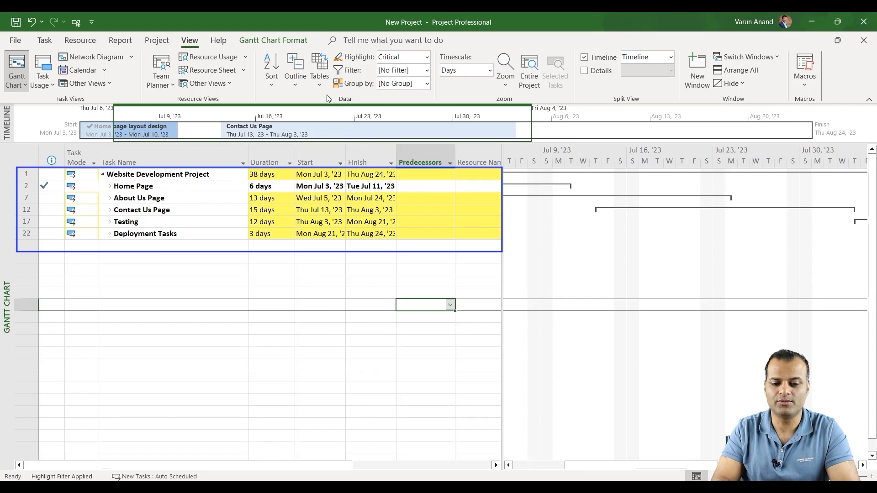
click(292, 80)
click(323, 185)
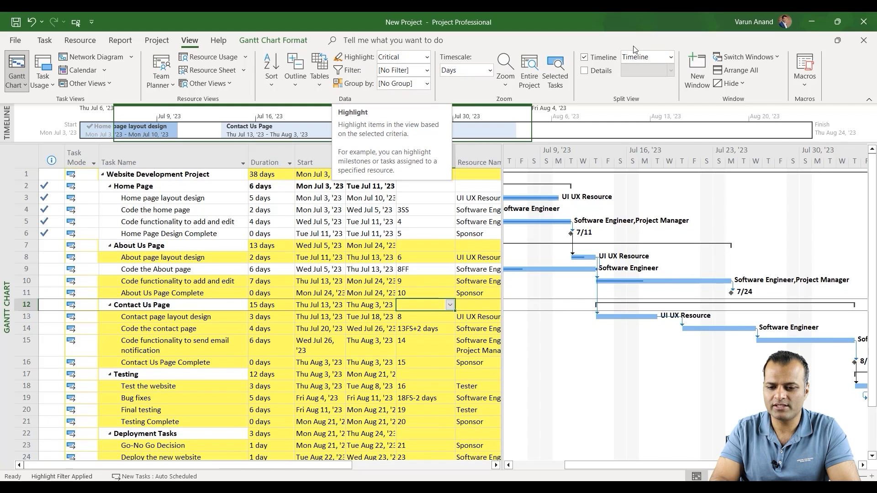
- Hide the timeline above the Gantt chart and show it again
click(586, 60)
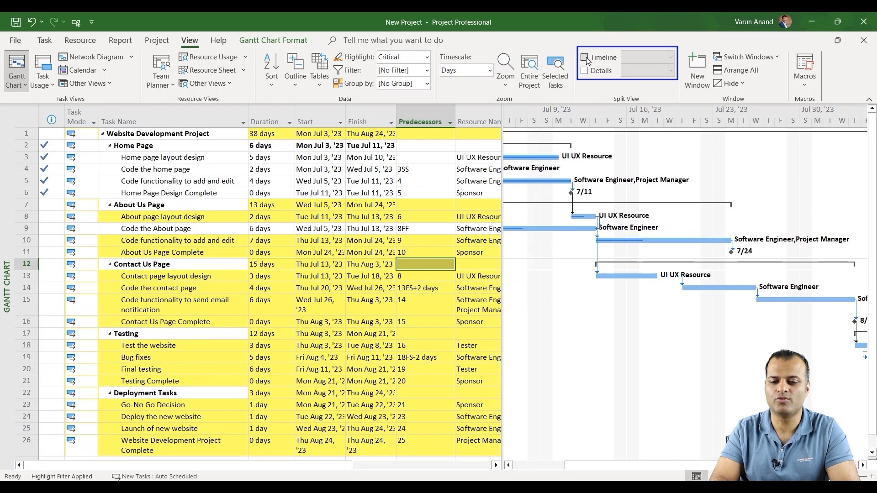
click(586, 58)
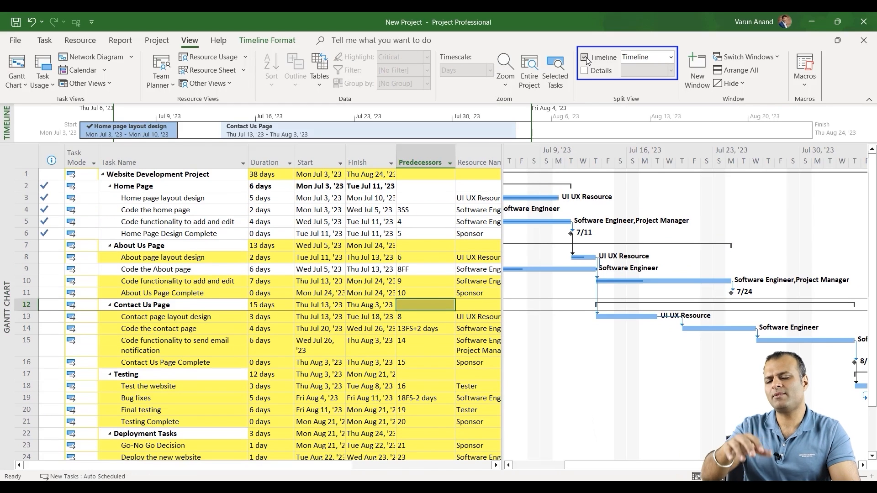
click(269, 210)
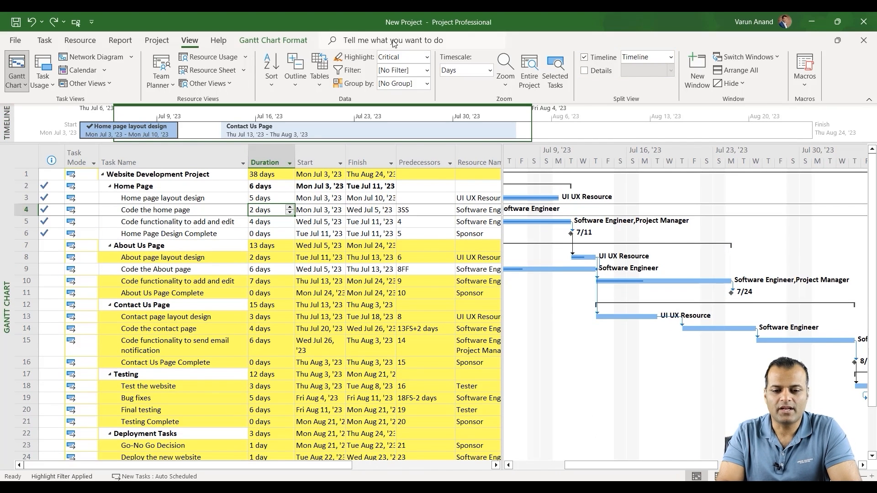
- Remove the Critical highlight and widen the task table to include the % Complete column
click(428, 61)
click(399, 89)
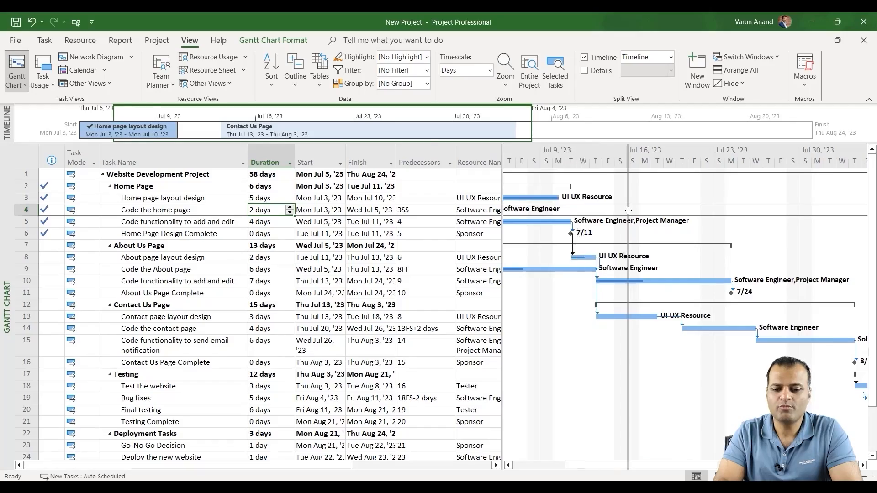
drag(507, 210, 628, 210)
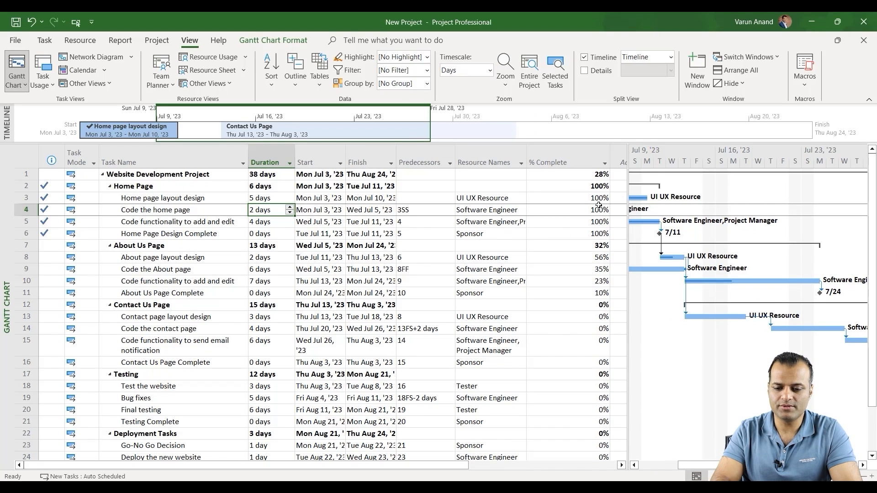
- Set % Complete to 100% for all four subtasks of "About Us Page", from layout design to "About Us Page Complete"
click(595, 260)
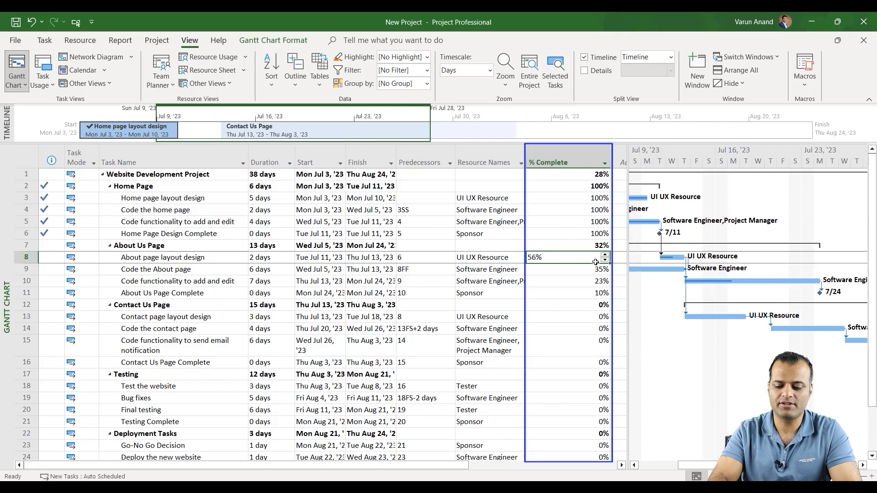
text(100)
key(Return)
key(Up)
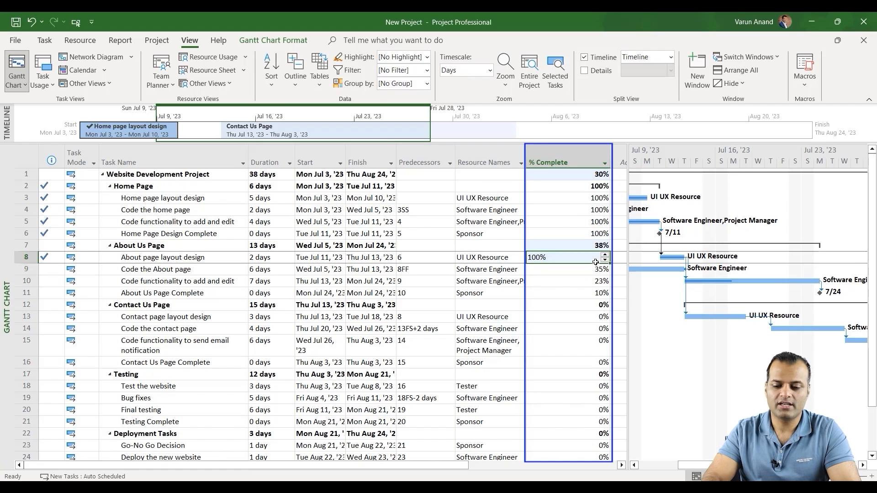
key(shift+Down)
key(shift+Down)
key(shift+Down)
key(ctrl+d)
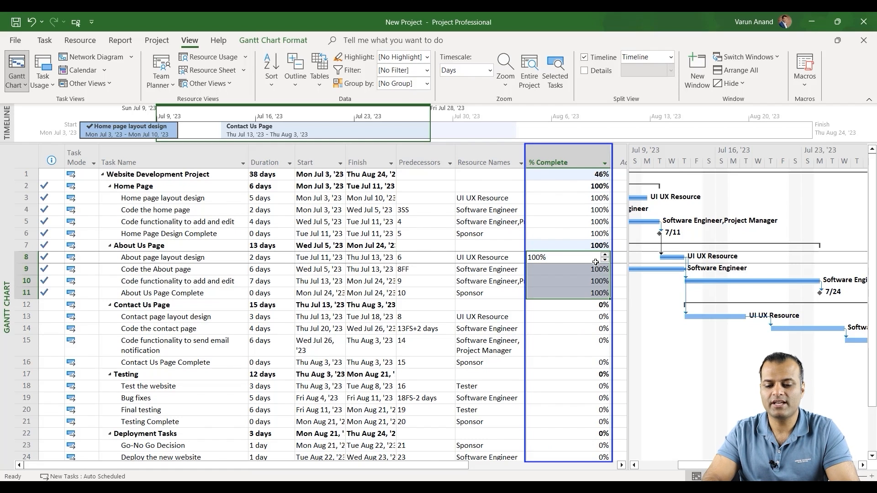
- Set % Complete to 100% for all four subtasks of "Contact Us Page", from layout design to "Contact Us Page Complete"
key(Down)
key(Down)
key(Down)
key(Down)
key(Down)
text(10)
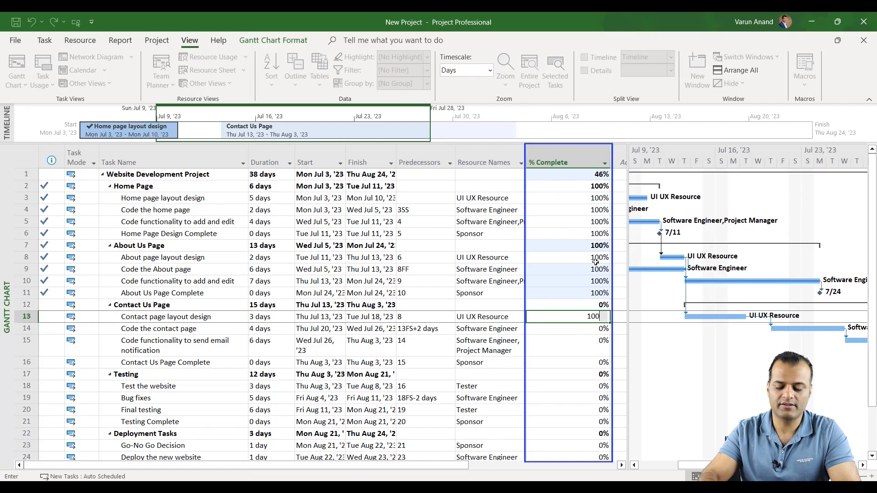
key(Return)
key(Up)
key(shift+Down)
key(shift+Down)
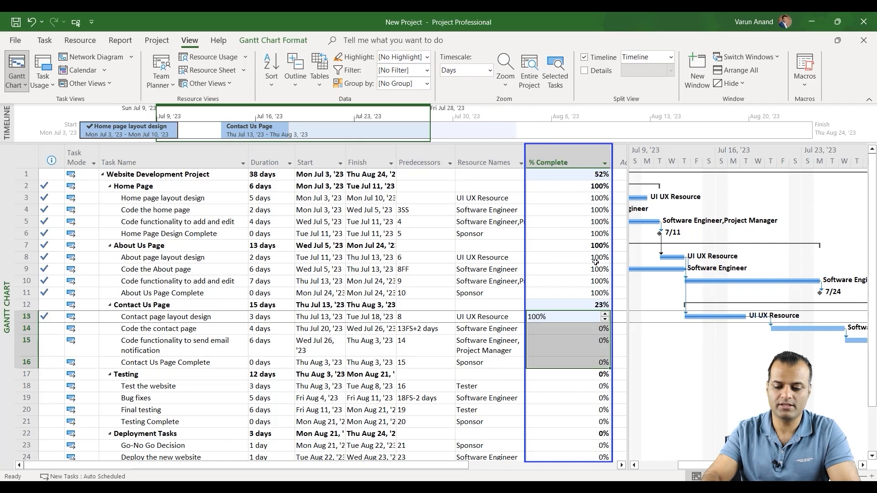
key(ctrl+d)
- Set % Complete to 100% for all four Testing subtasks, from "Test the website" to "Testing Complete"
scroll(586, 390, down, 2)
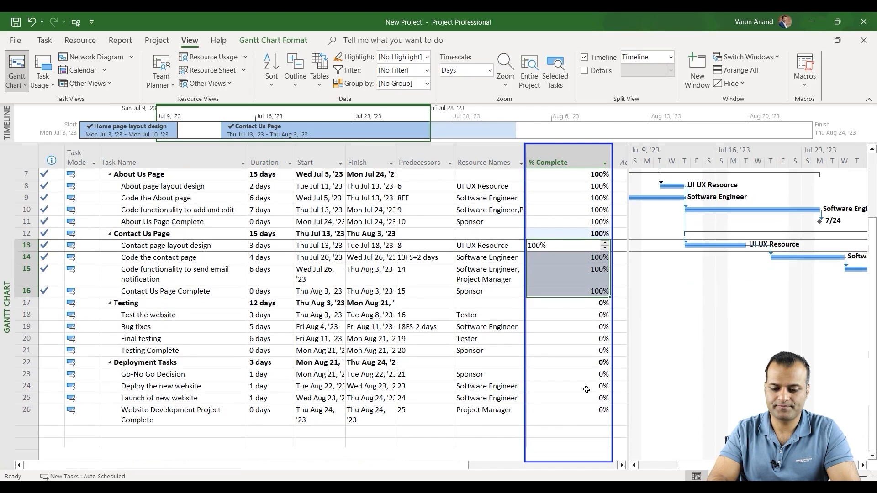
click(589, 318)
text(100)
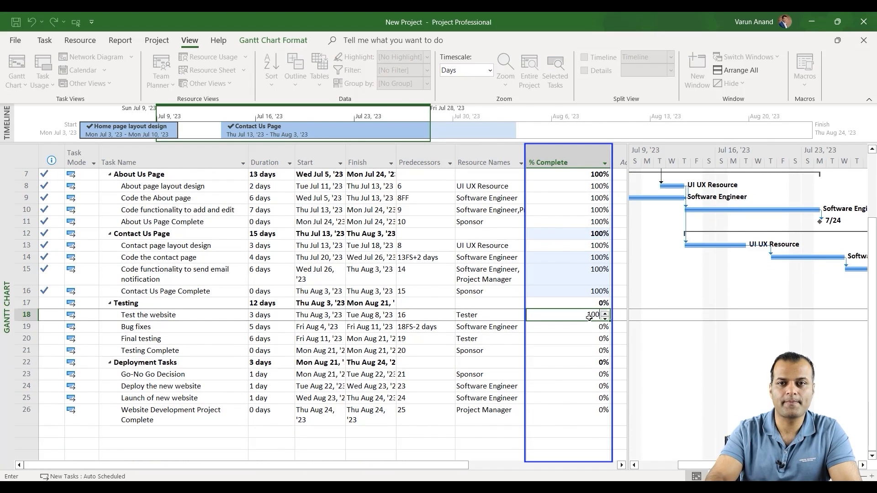
key(Return)
key(Up)
key(shift+Down)
key(shift+Down)
key(shift+Down)
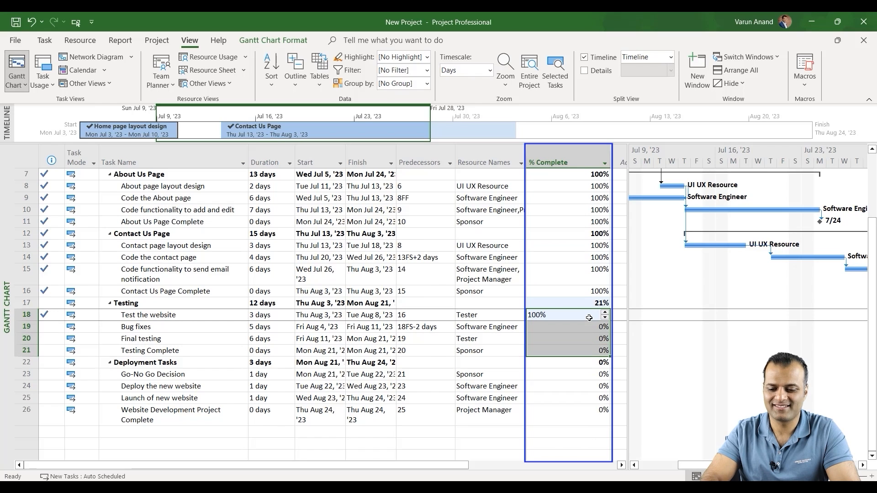
key(ctrl+d)
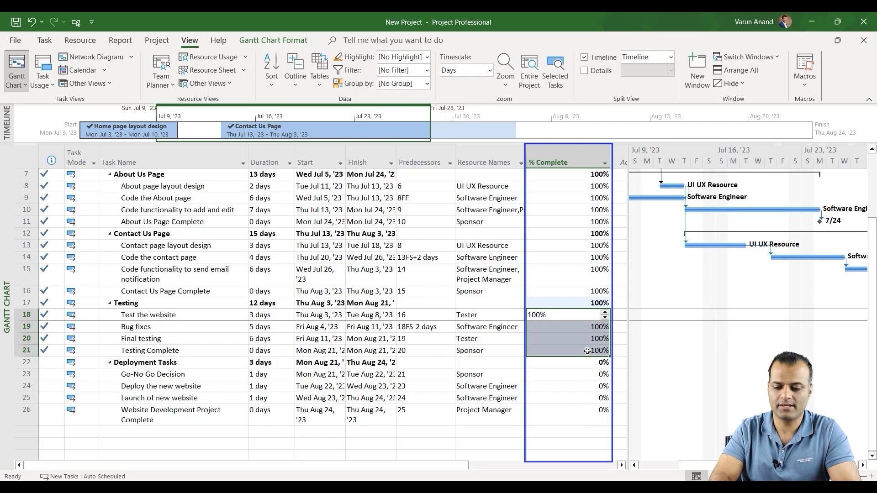
- Set % Complete to 100% for all four Deployment Tasks subtasks, from "Go-No Go Decision" to "Website Development Project Complete"
click(578, 378)
text(1)
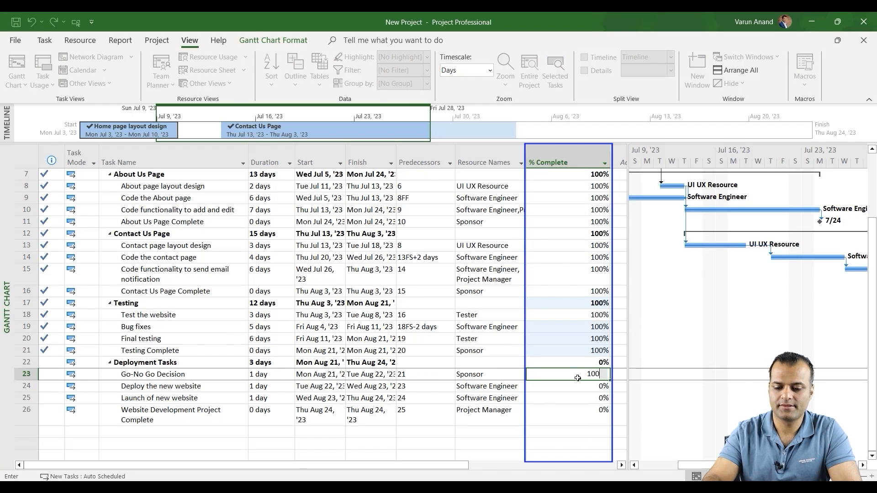
text(00)
key(Return)
key(Up)
key(shift+Down)
key(shift+Down)
key(shift+Down)
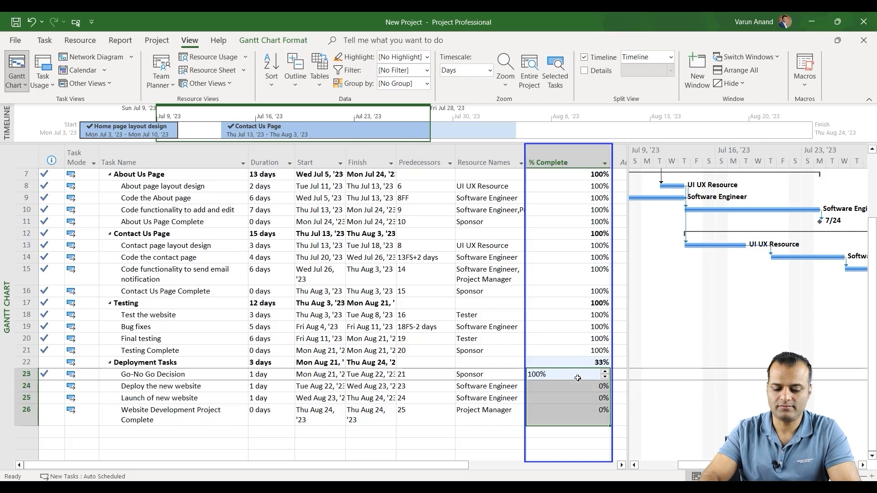
key(ctrl+d)
click(442, 324)
scroll(433, 322, up, 2)
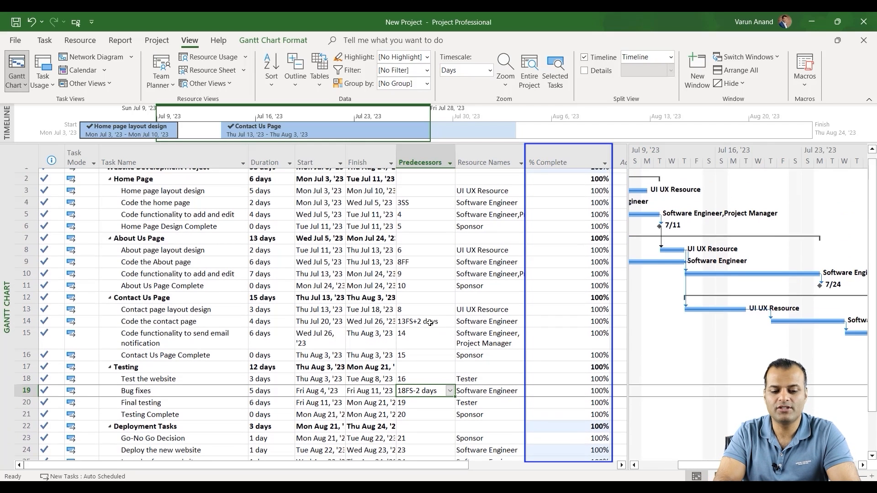
- Open the Project Overview dashboard report and check the completion, milestones due and late tasks
click(136, 44)
click(91, 73)
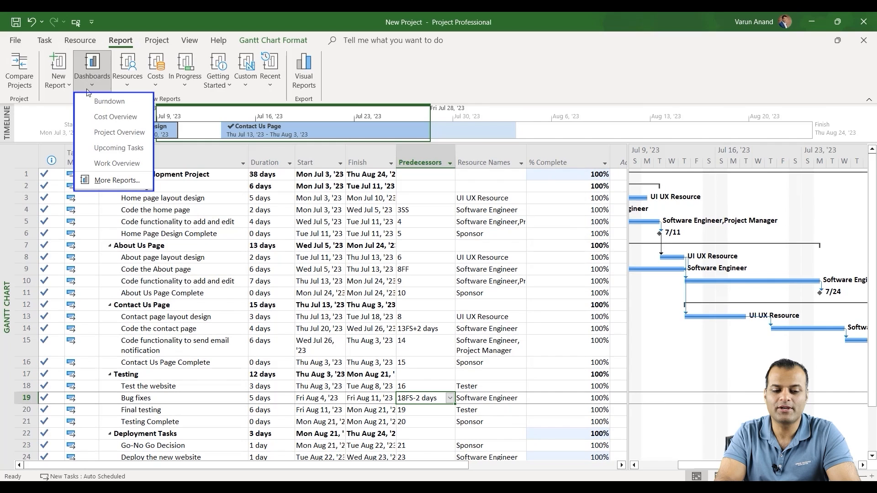
click(109, 132)
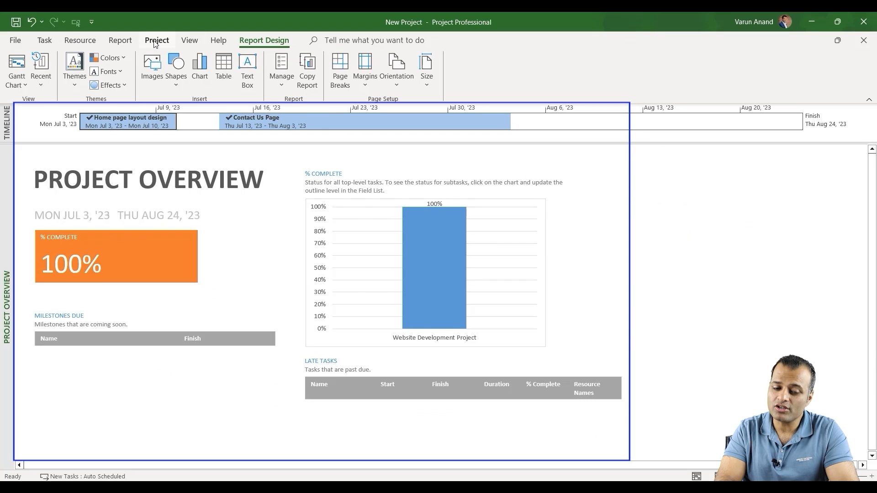
- Open the Cost Overview dashboard report and check the cost, remaining cost, completion and progress versus cost chart
click(117, 43)
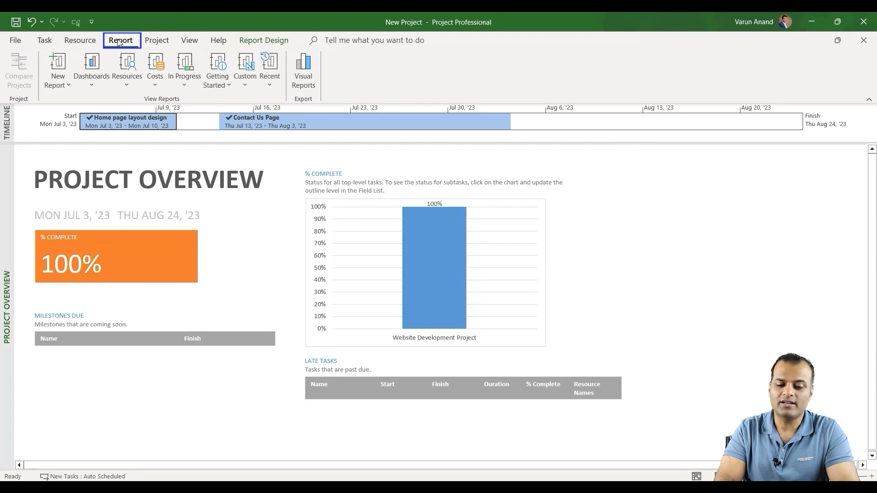
click(92, 77)
click(111, 117)
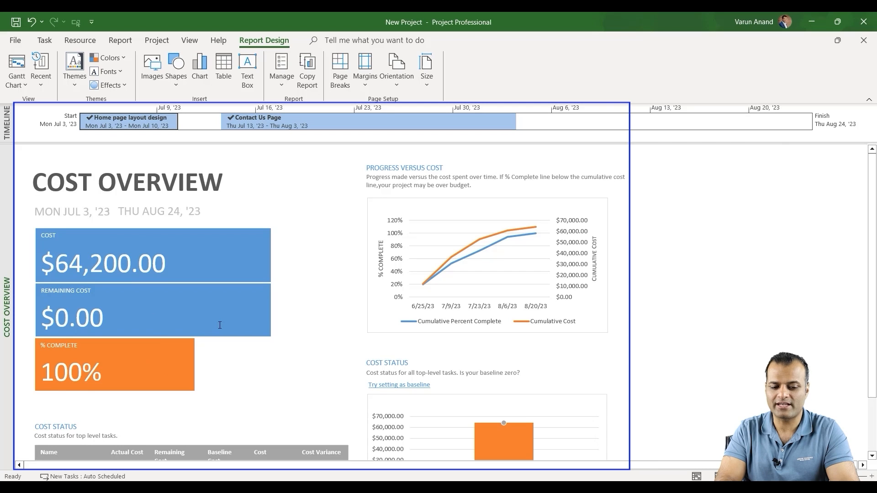
scroll(212, 377, down, 1)
scroll(212, 377, up, 1)
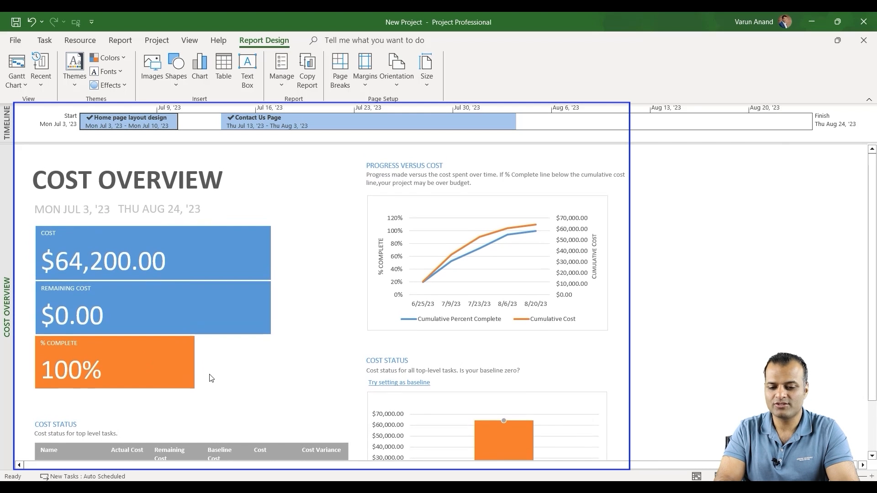